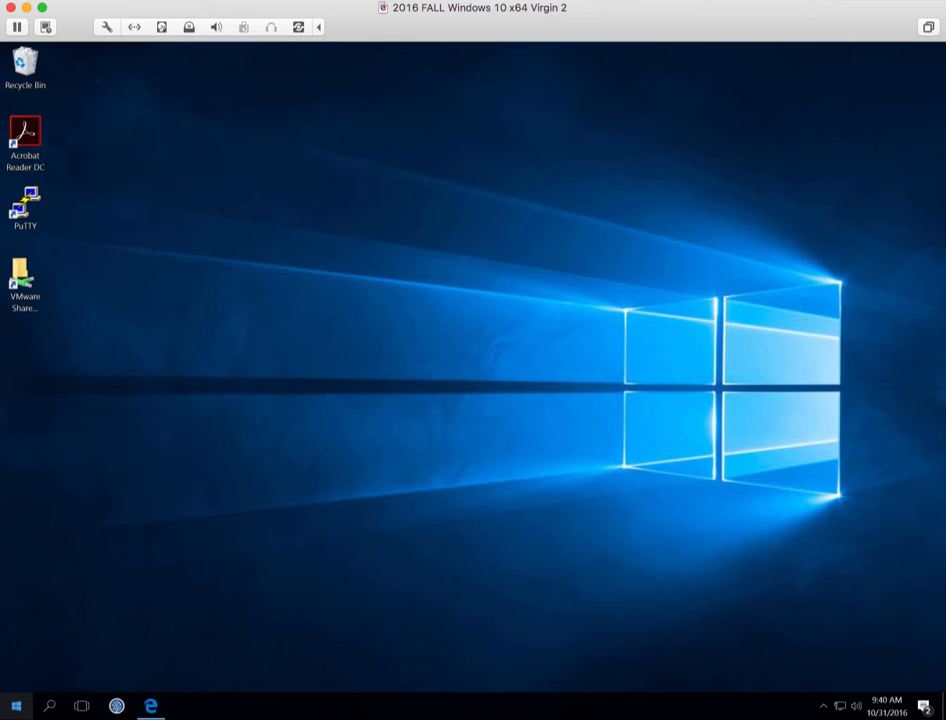
Step: Open Visio and create a drawing from the UML Activity template in the Software and Database category, using US Units
left_click(15, 706)
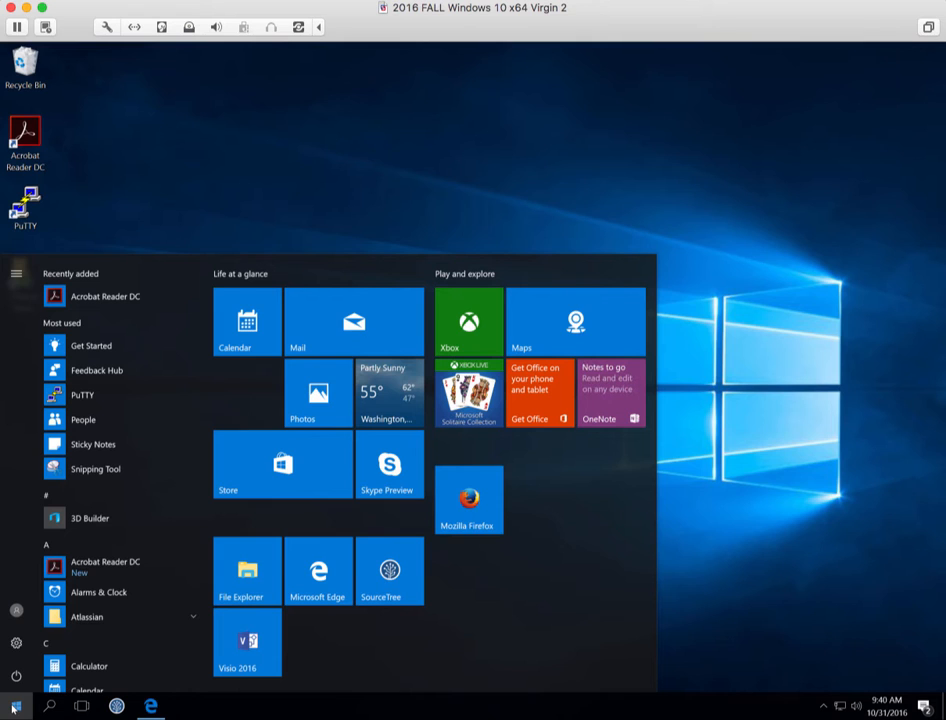
left_click(248, 641)
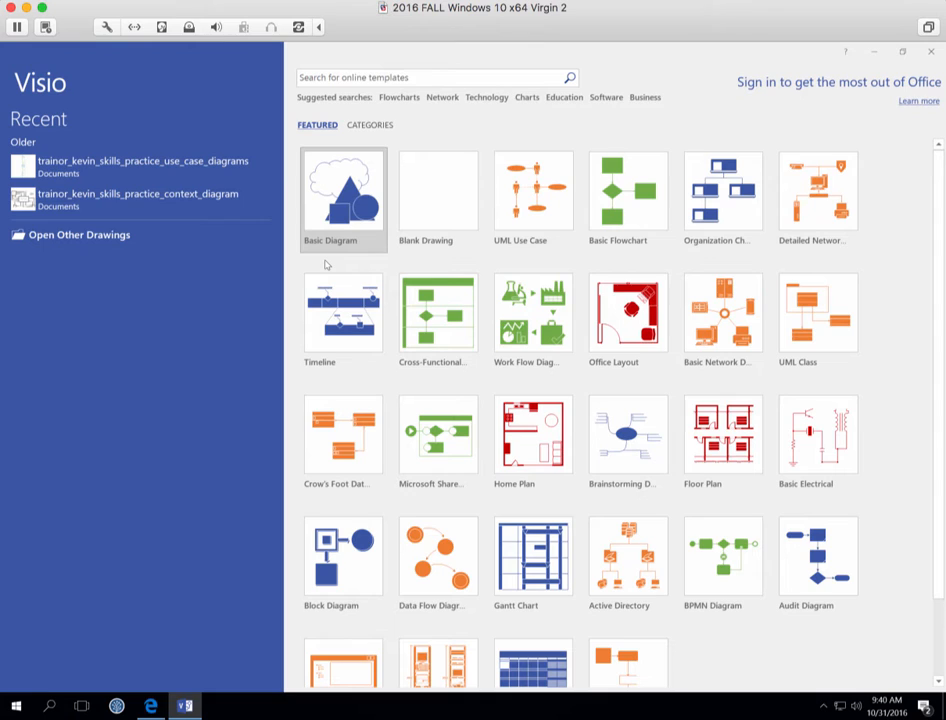
left_click(376, 126)
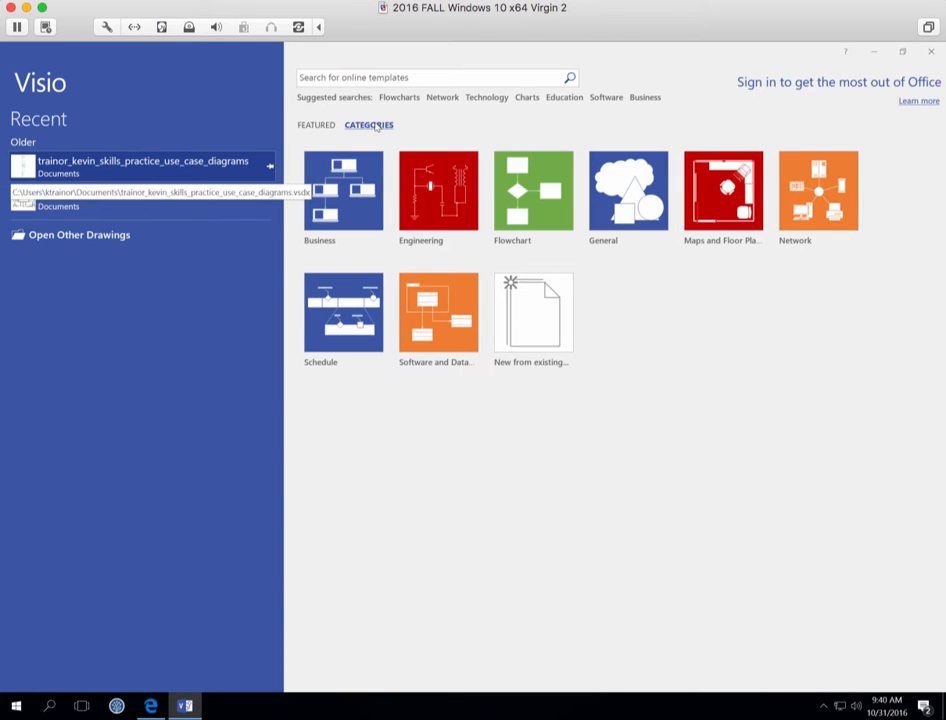
left_click(450, 331)
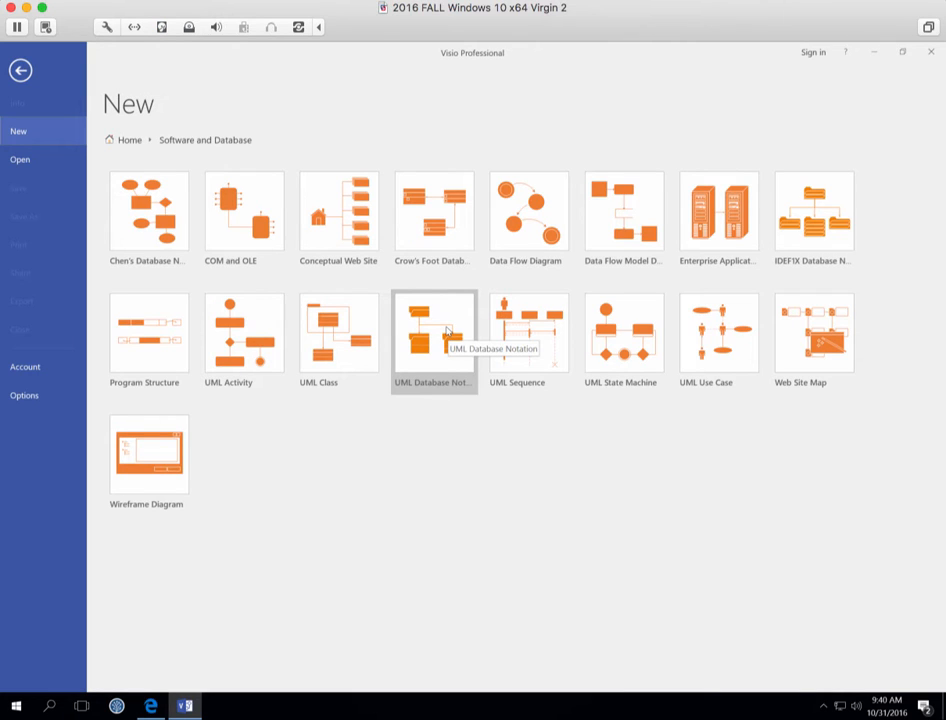
left_click(241, 331)
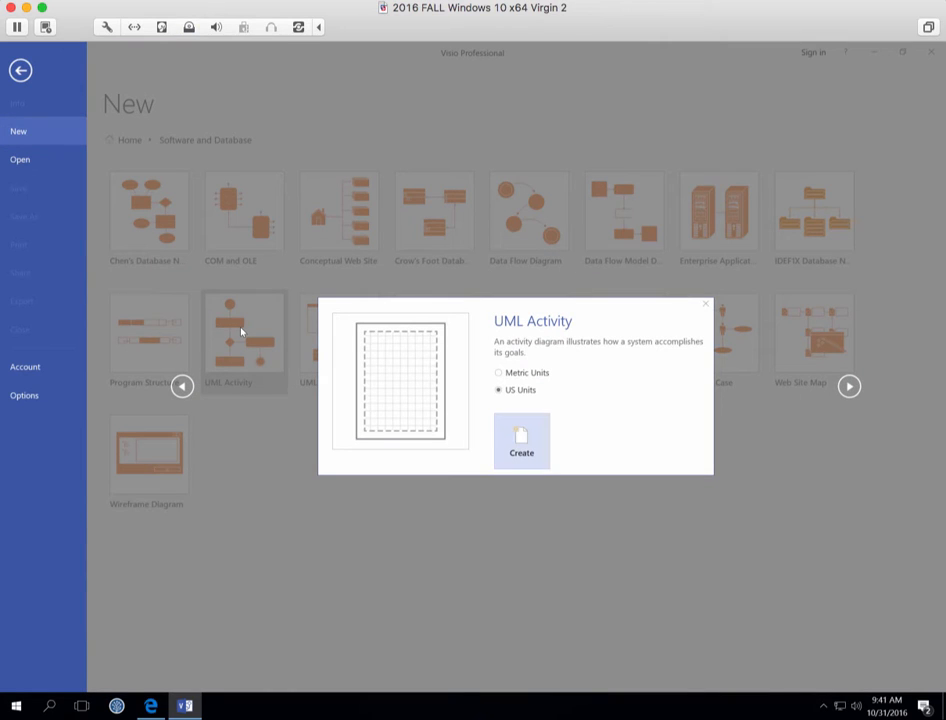
left_click(524, 458)
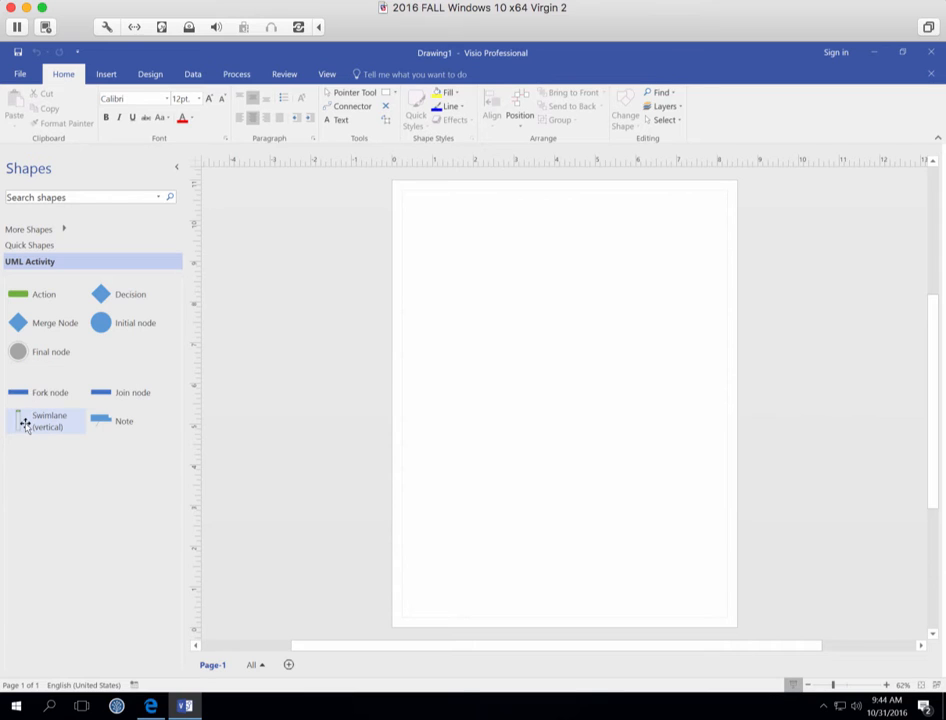
Step: Add a vertical swimlane to the page and widen it to end at about the 3-inch horizontal ruler mark
left_click_drag(25, 424, 461, 445)
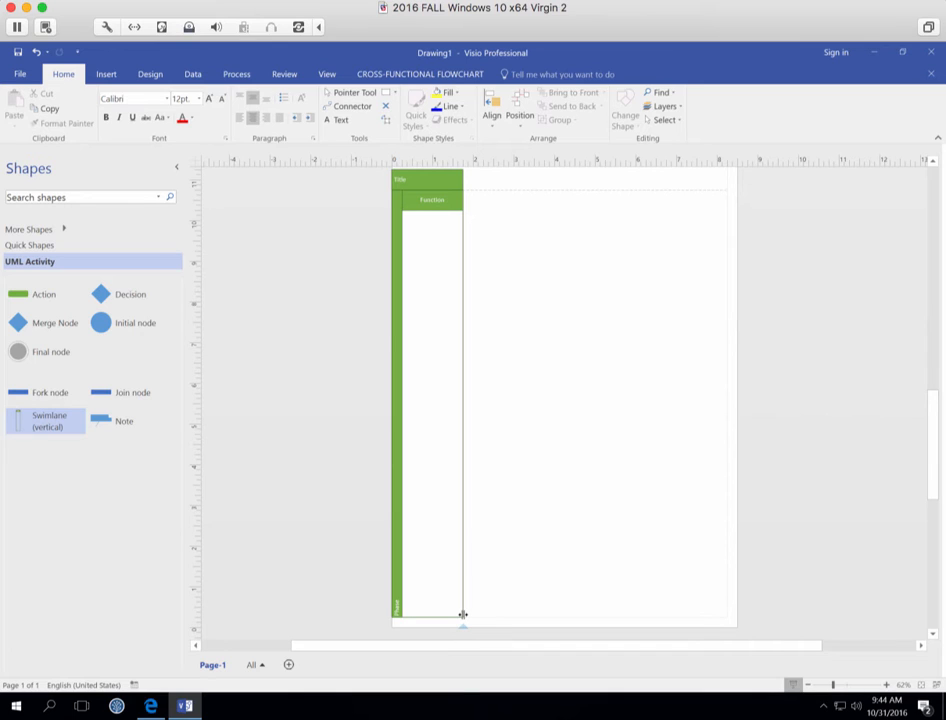
left_click_drag(463, 614, 518, 618)
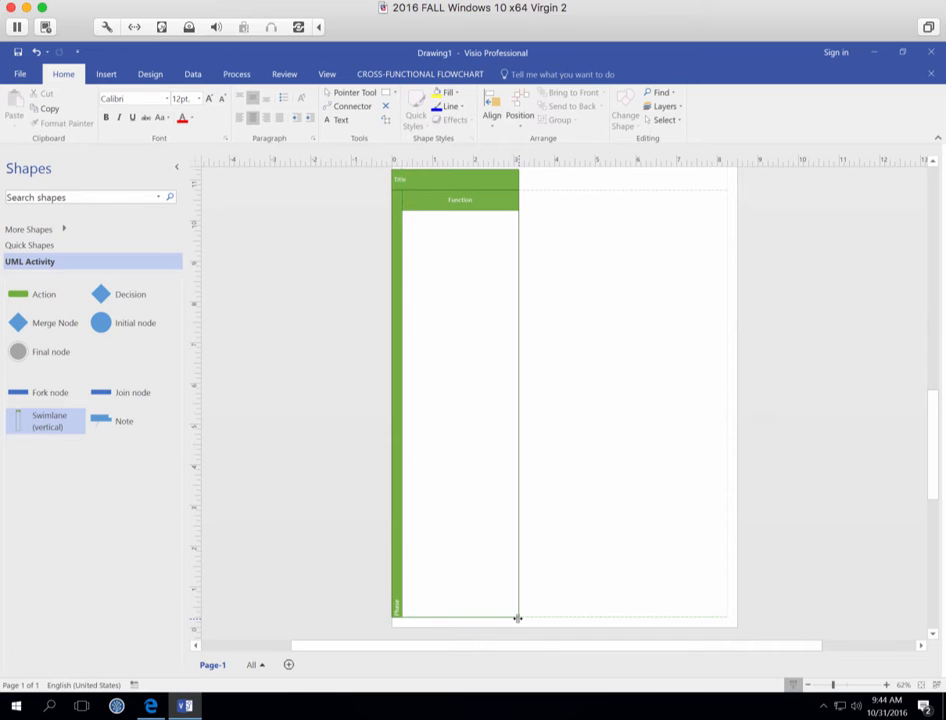
mouse_move(518, 622)
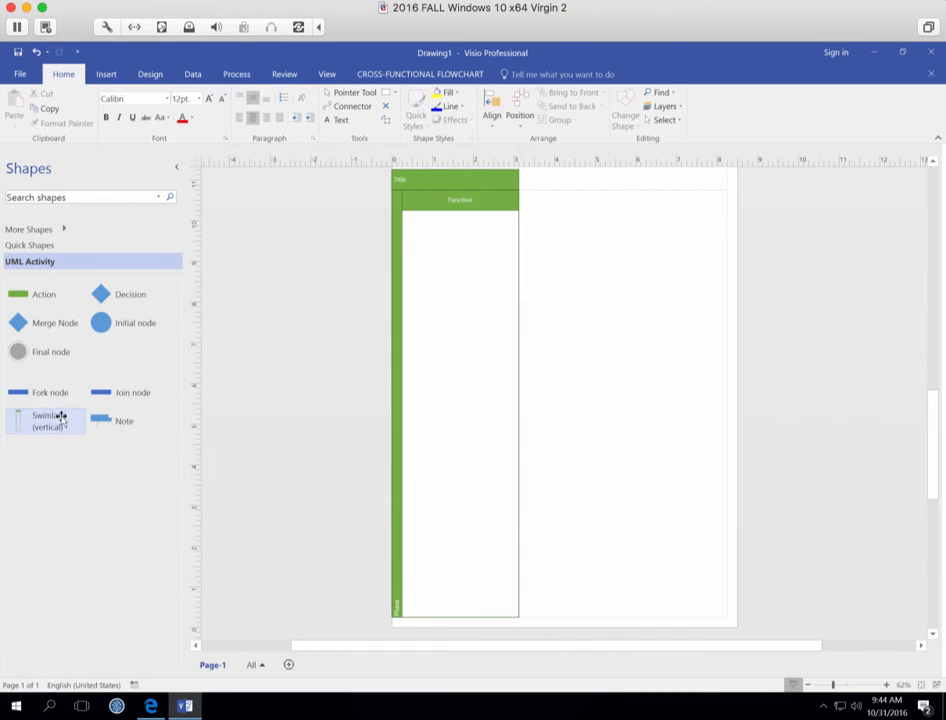
Step: Add a second vertical swimlane about 2.7 in wide and a third about 2.4 in wide beside the first
left_click_drag(60, 418, 549, 325)
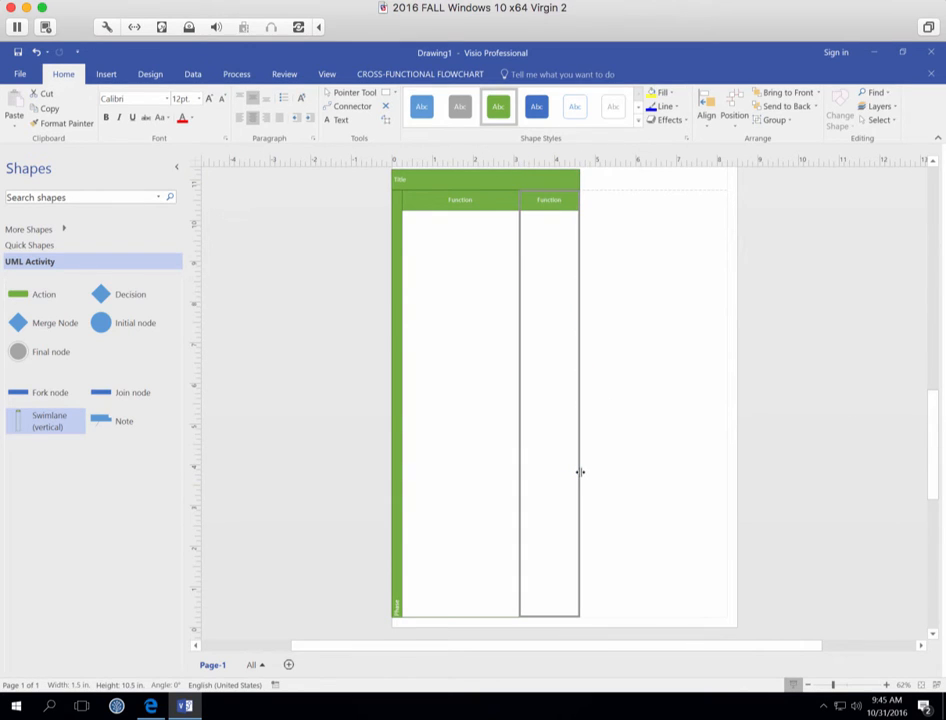
left_click_drag(580, 471, 627, 475)
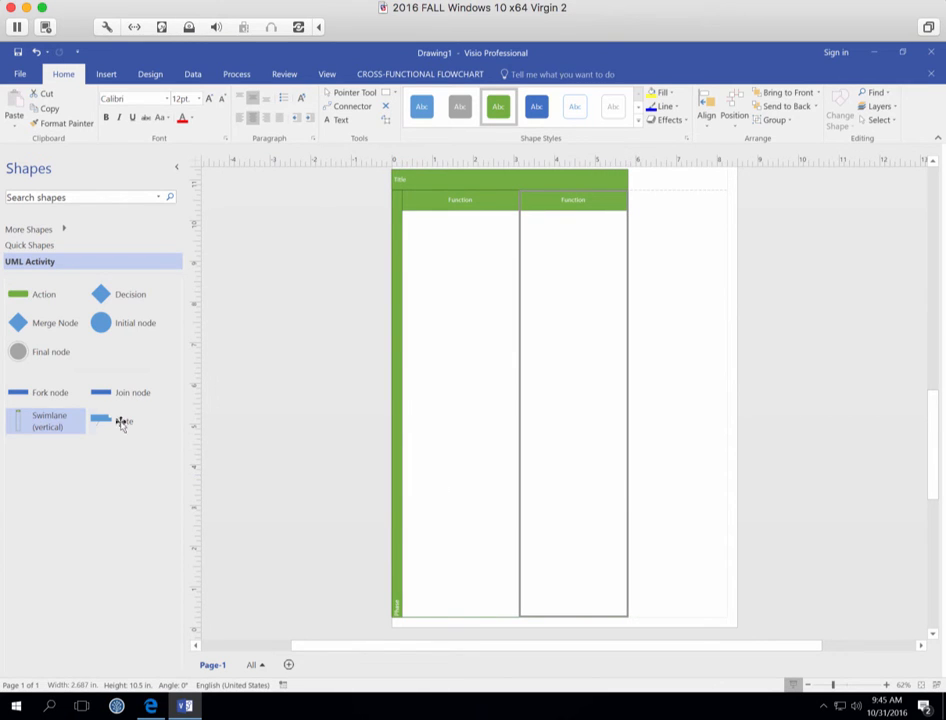
left_click_drag(21, 410, 727, 337)
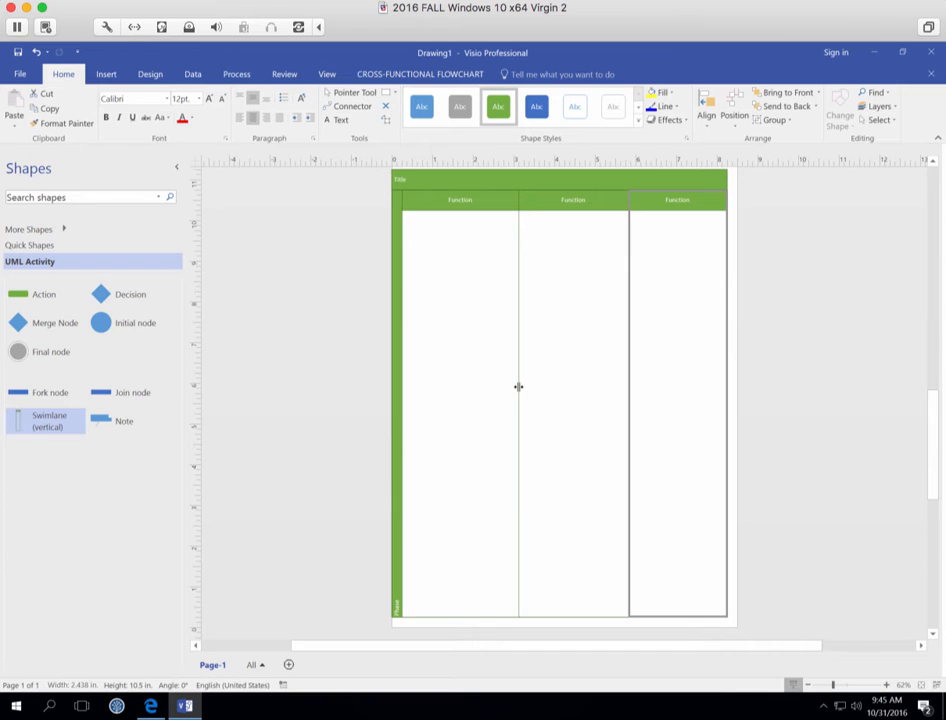
Step: Narrow the first swimlane to about 2.5 in and the second to about 2.6 in
left_click_drag(518, 387, 505, 391)
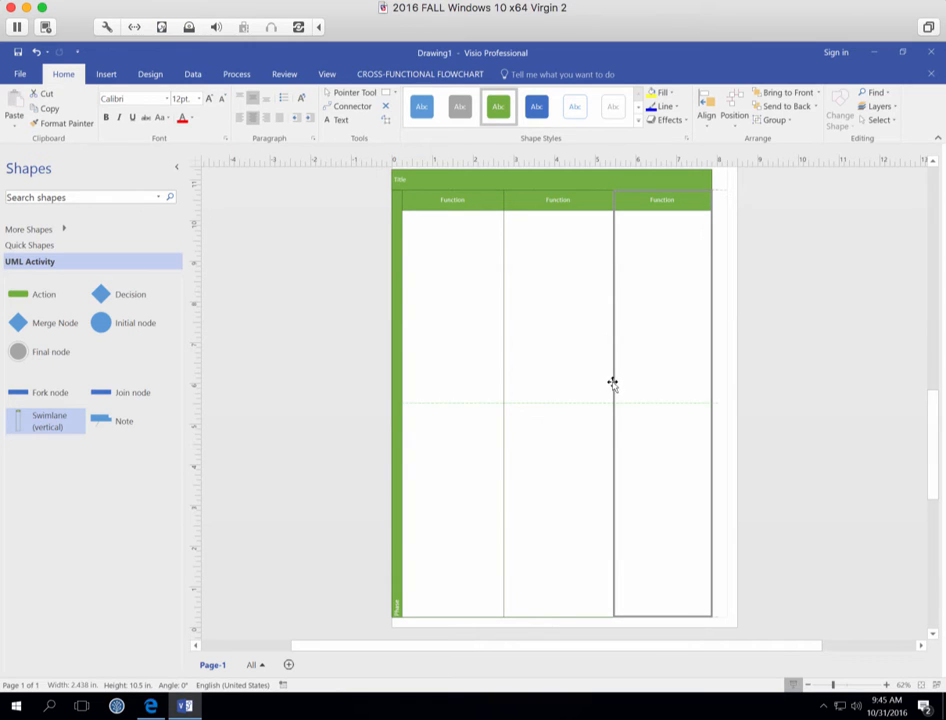
left_click_drag(612, 381, 607, 382)
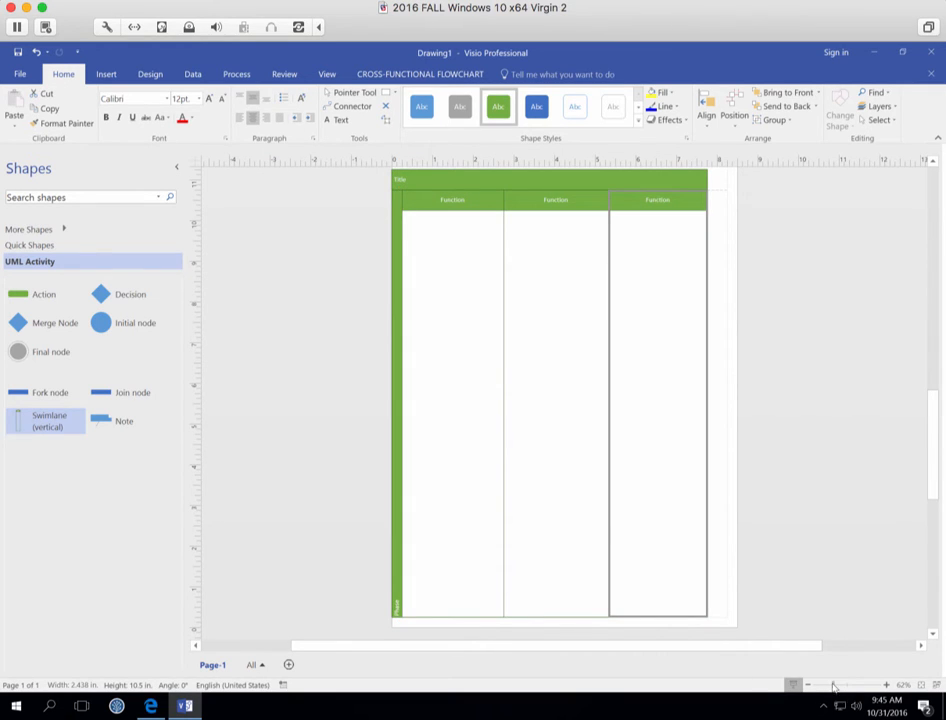
Step: Title the swimlane diagram "Withrdraw Cash With Insufficient Funds"
mouse_move(833, 686)
left_mouse_down()
mouse_move(852, 686)
mouse_move(843, 688)
left_mouse_up()
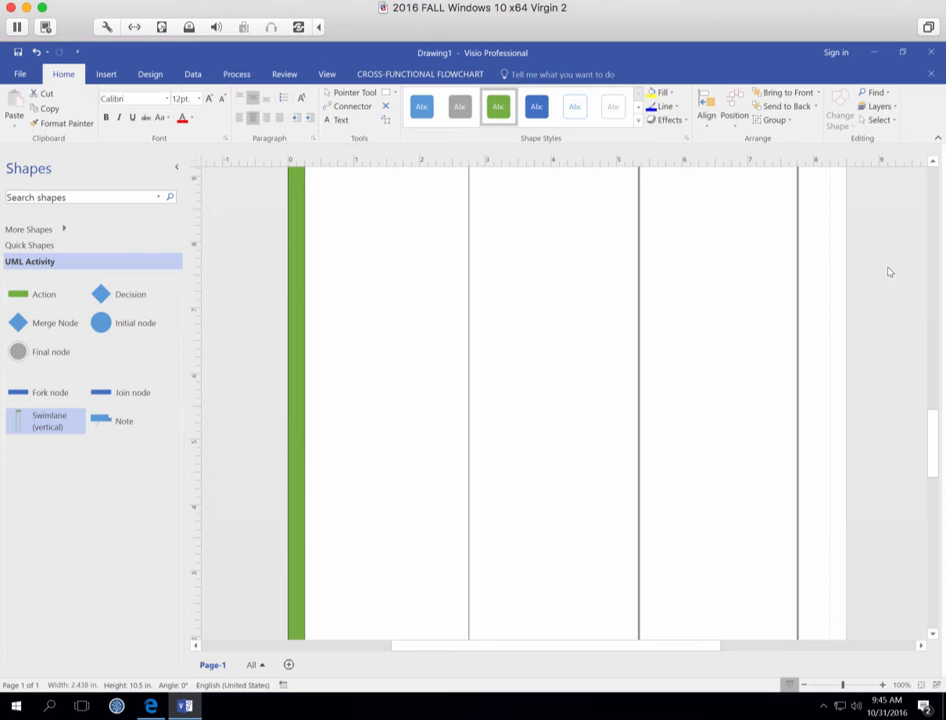
mouse_move(934, 424)
left_mouse_down()
mouse_move(920, 205)
mouse_move(944, 407)
left_mouse_up()
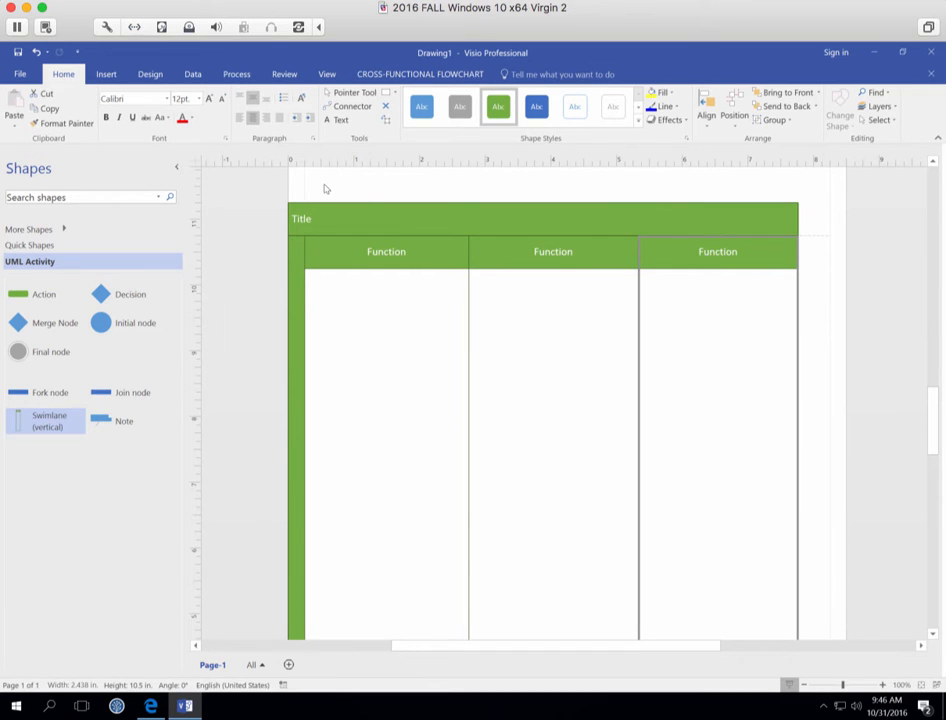
double_click(303, 223)
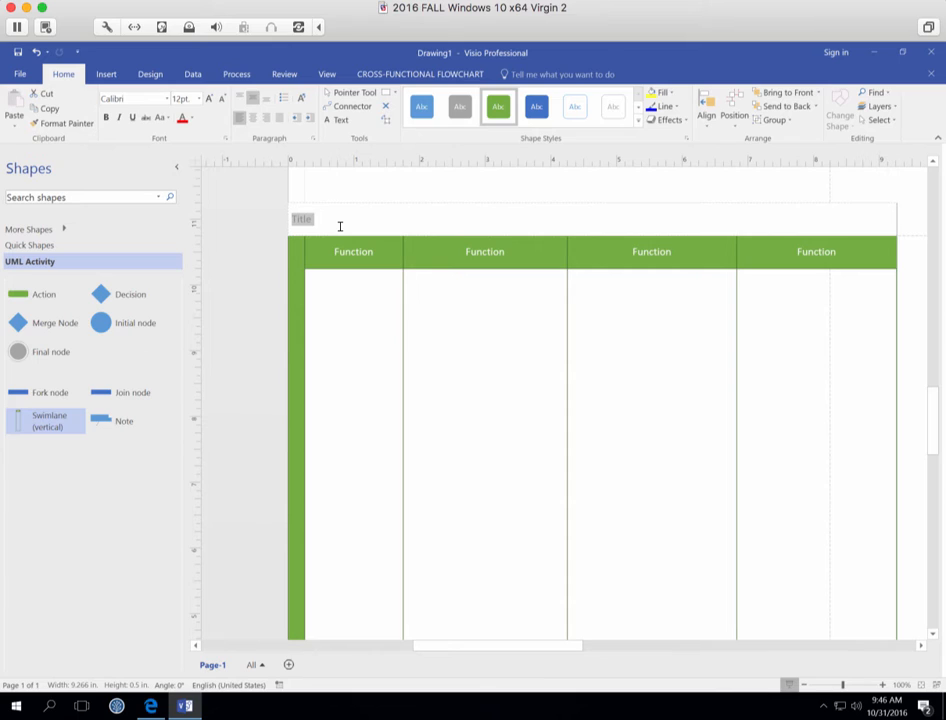
type("Withrdraw Cash With")
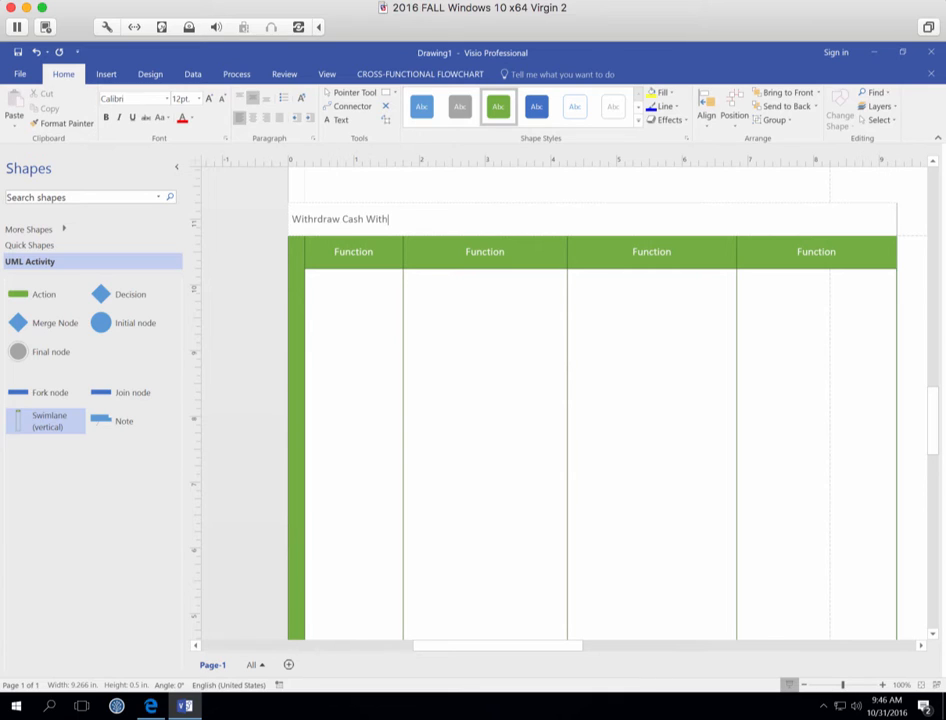
type(" Insufficient Funds")
left_click(876, 190)
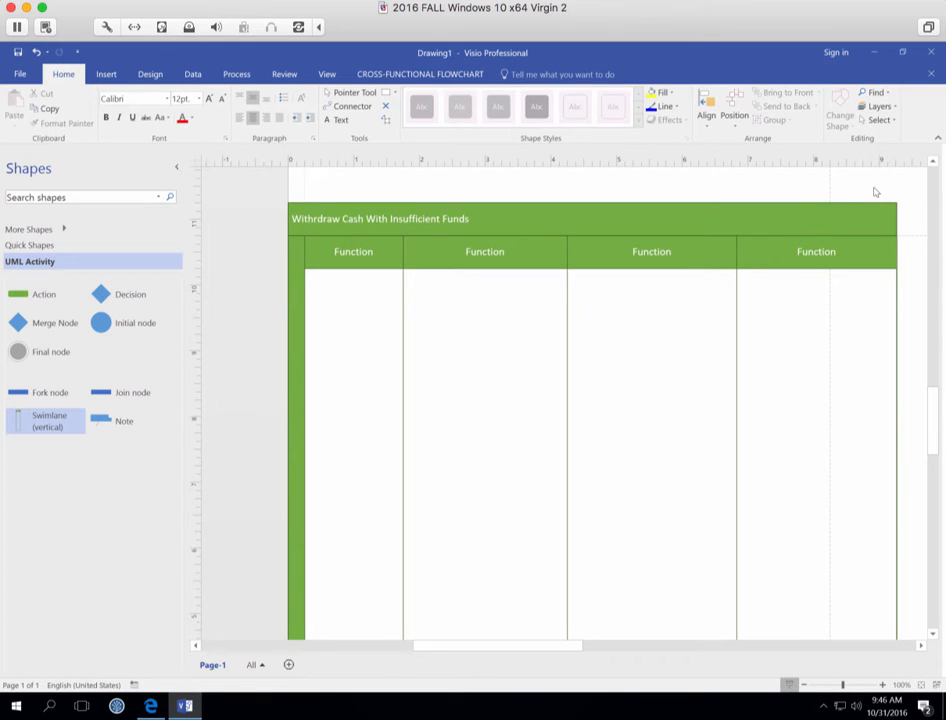
Step: Delete the extra narrow swimlane that precedes the three wider lanes
left_click(344, 257)
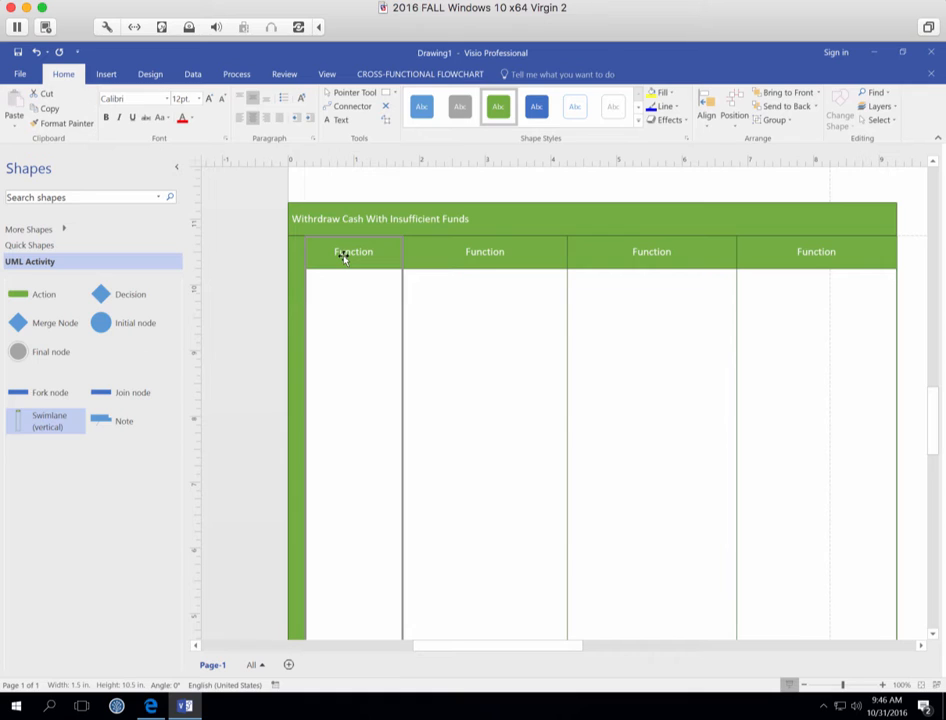
key("Delete")
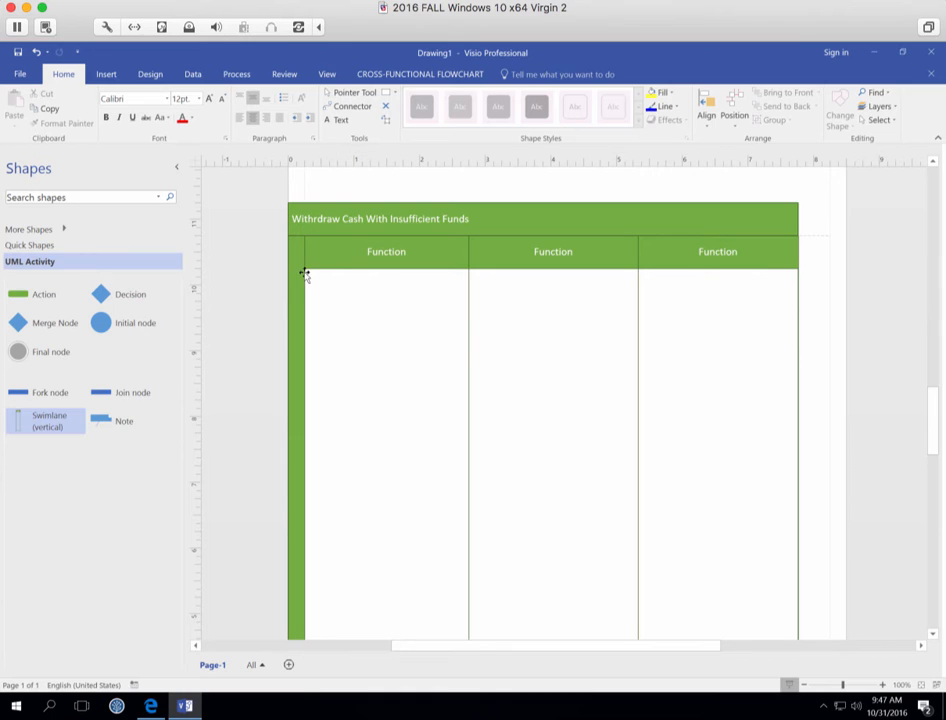
Step: Name the three swimlanes, in order, "Customer", "System" and "Main Banking System"
double_click(378, 254)
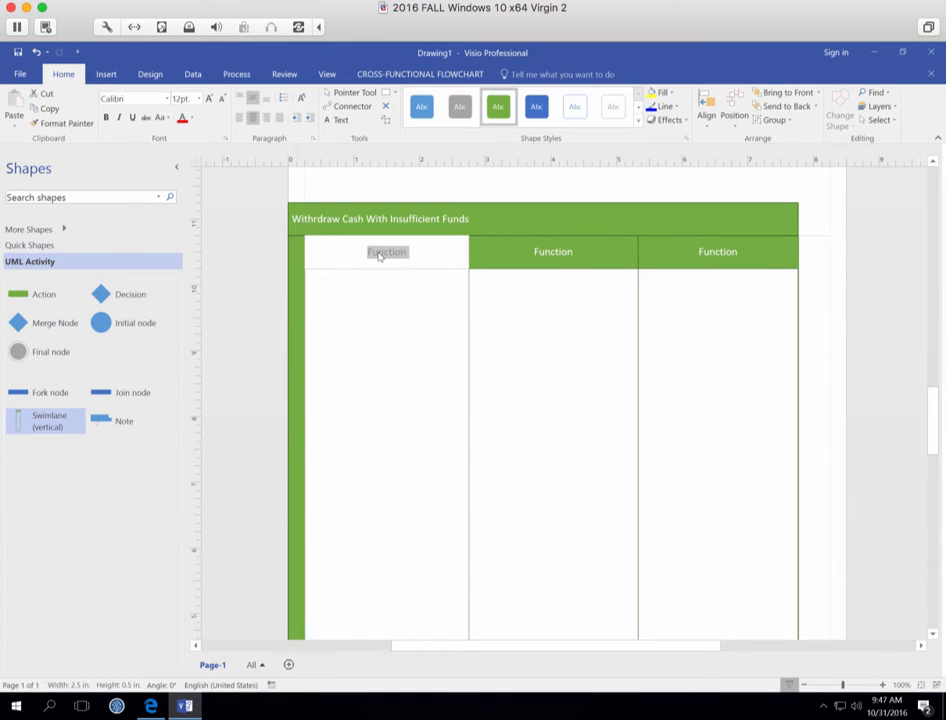
type("Customer")
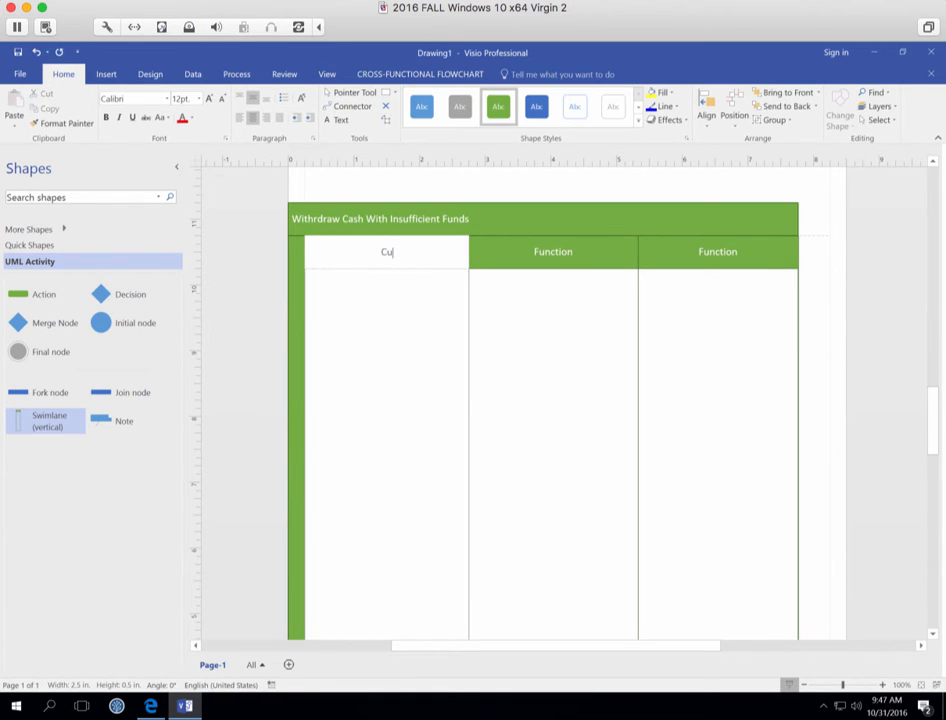
double_click(547, 253)
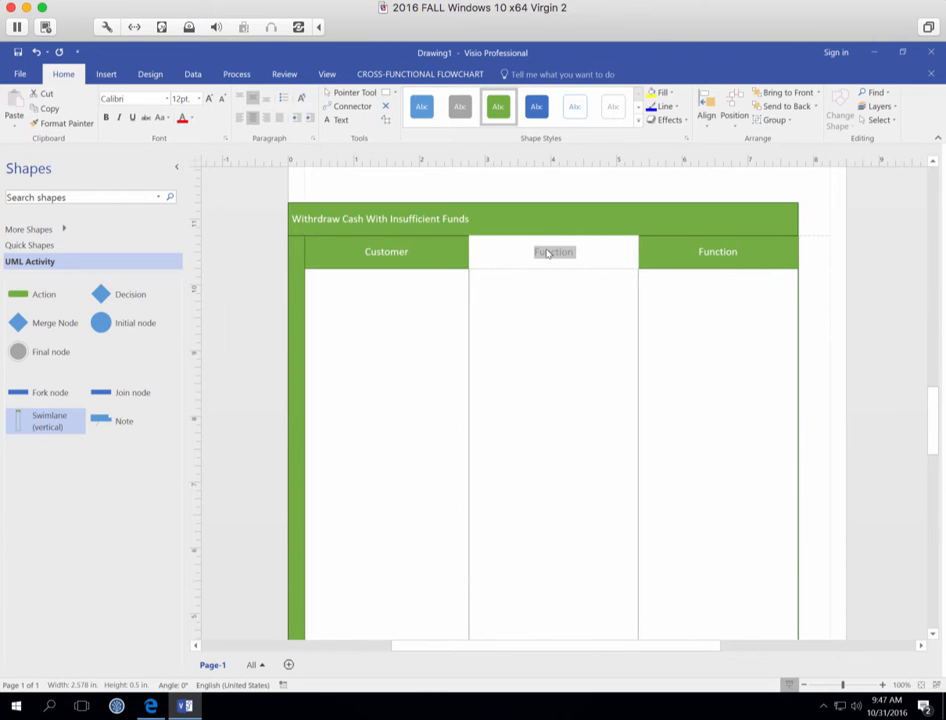
type("System")
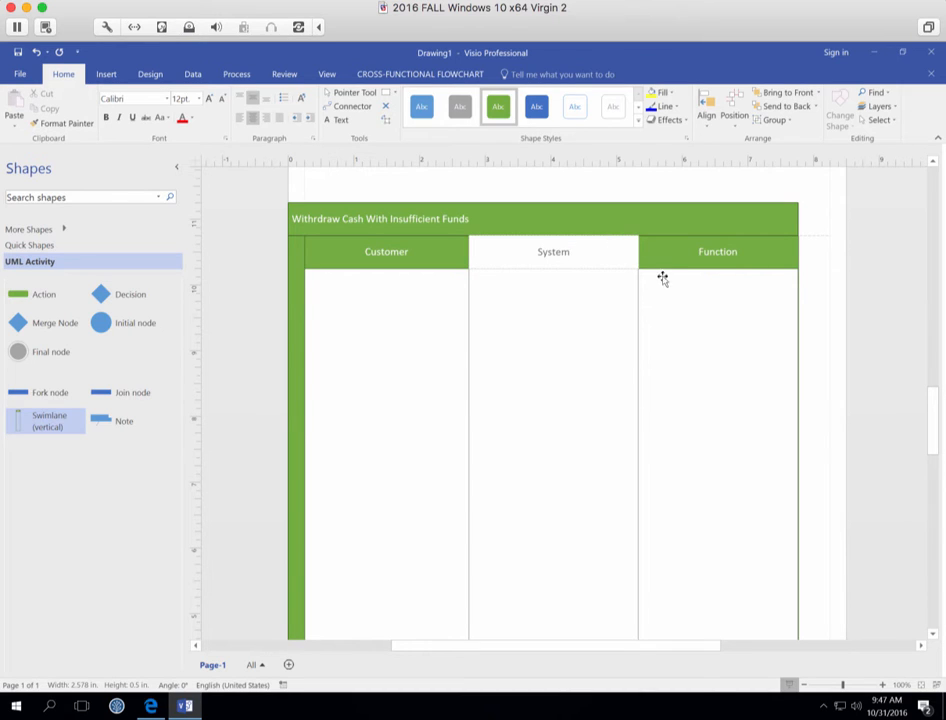
left_click(730, 254)
double_click(731, 256)
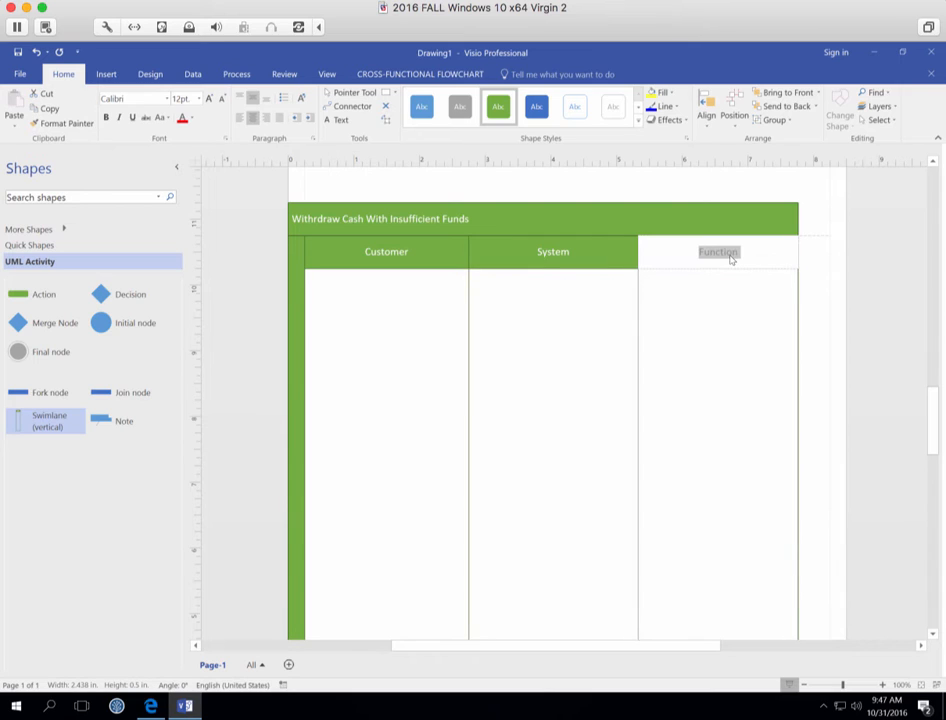
type("Main Banking System")
left_click(752, 307)
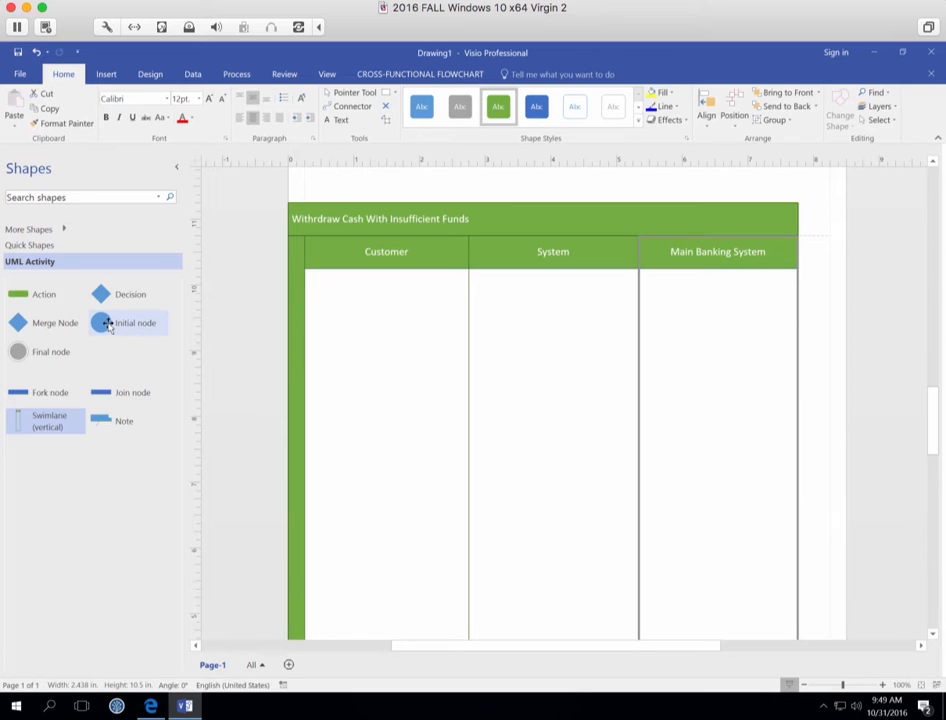
Step: Place an initial node near the top of the Customer lane and an action shape centred below it
left_click_drag(107, 325, 384, 308)
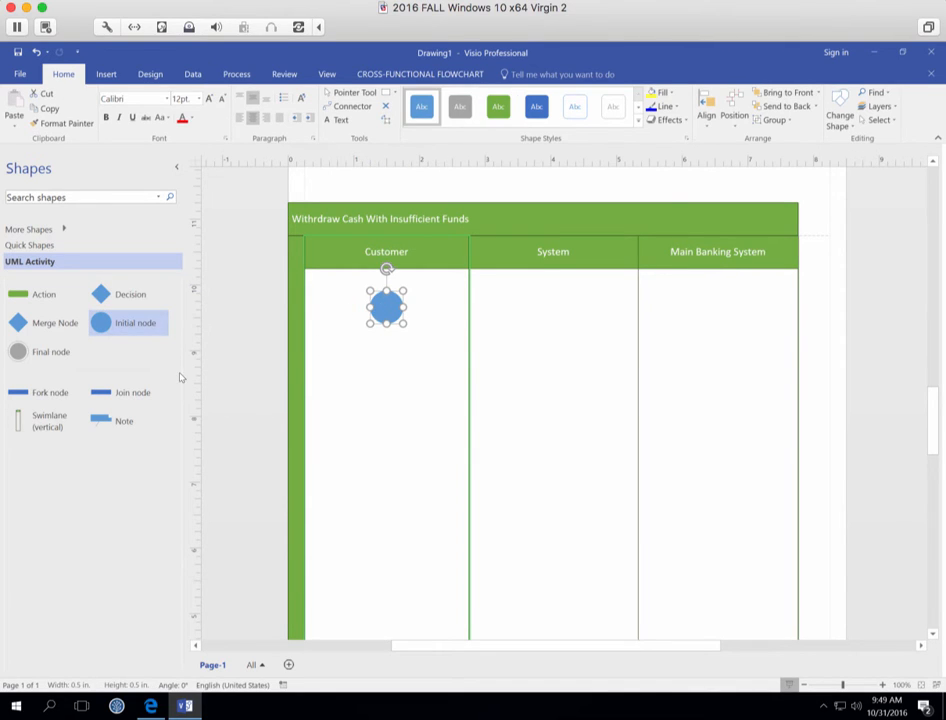
left_click_drag(24, 296, 391, 382)
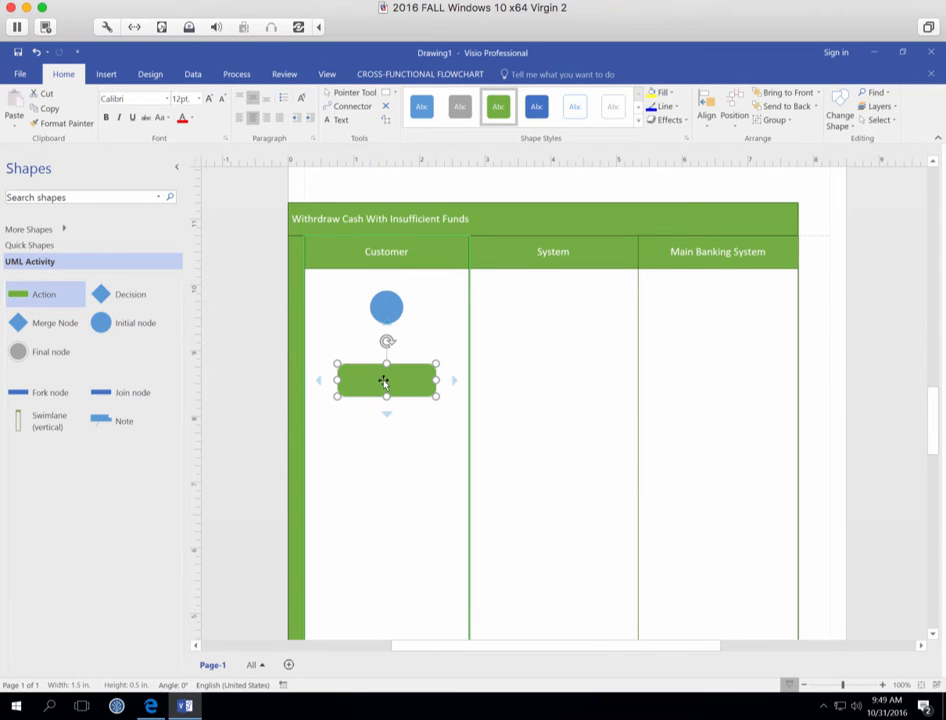
double_click(384, 380)
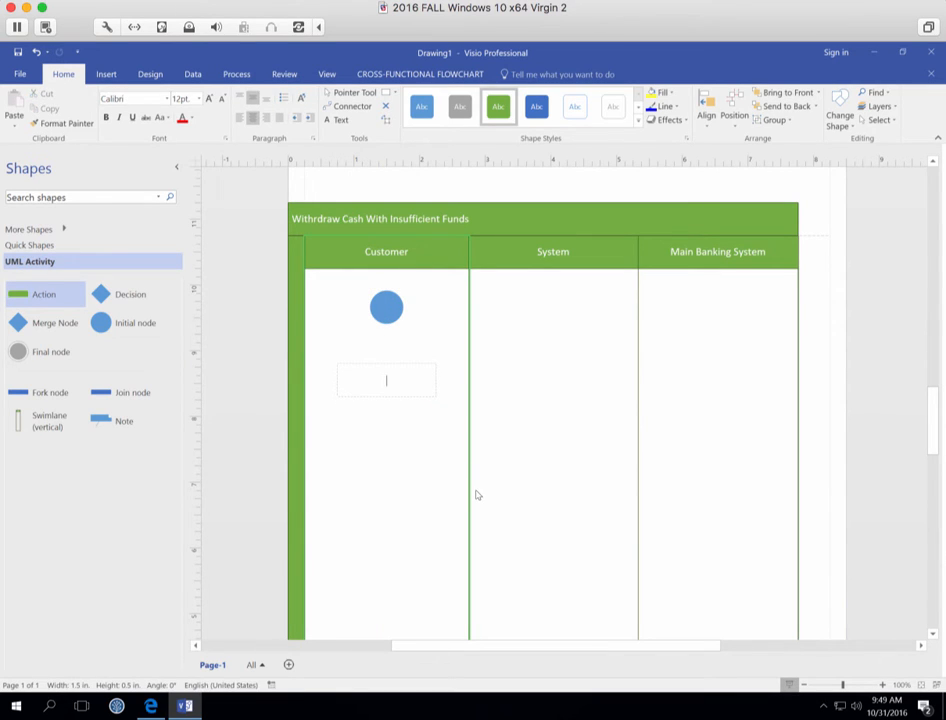
type("Signal")
type("s")
type(" de")
key("BackSpace")
key("BackSpace")
key("BackSpace")
key("BackSpace")
key("BackSpace")
key("BackSpace")
key("BackSpace")
key("BackSpace")
key("BackSpace")
Step: Label the action in the Customer lane "Asks to withdraw cash."
type("Asks to withdraw cash")
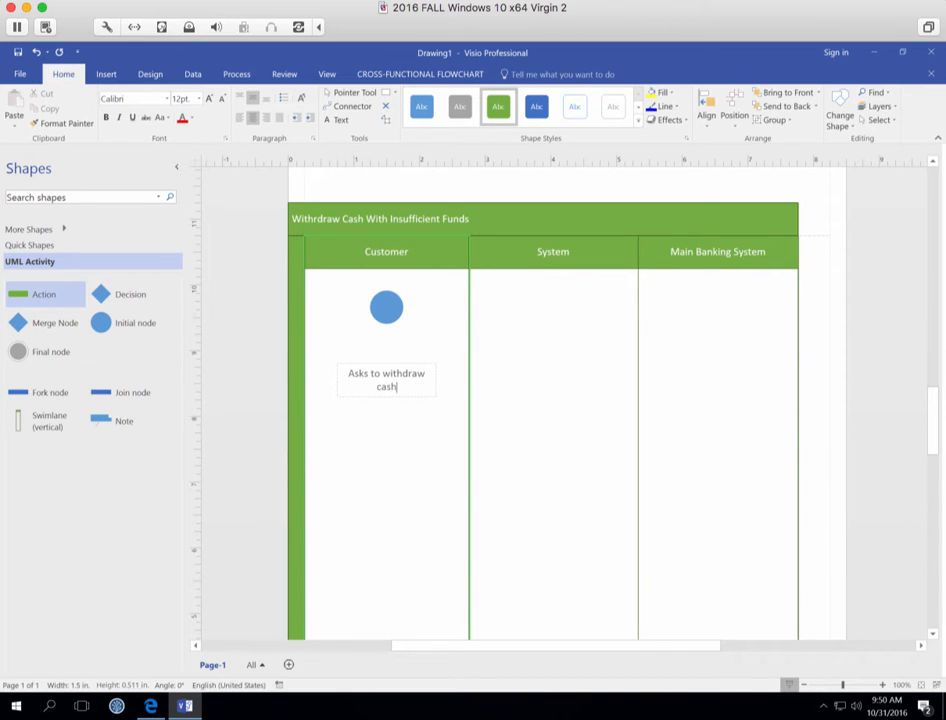
type(".")
left_click(395, 480)
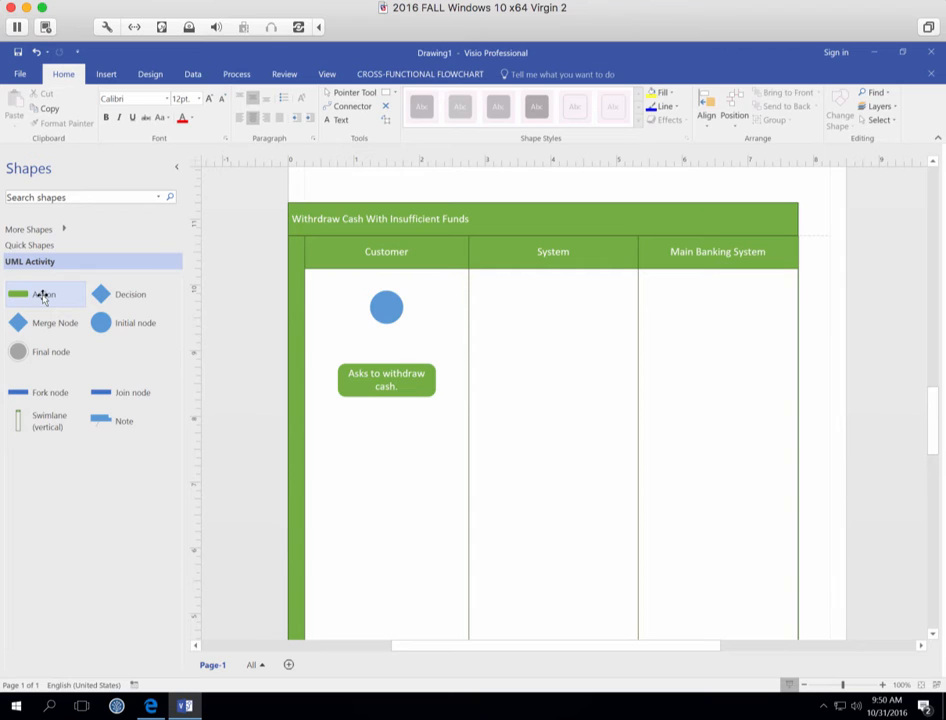
Step: Add an action in the System lane, below the level of the cash request, labelled "Prompts for choice of account."
left_click_drag(43, 297, 551, 463)
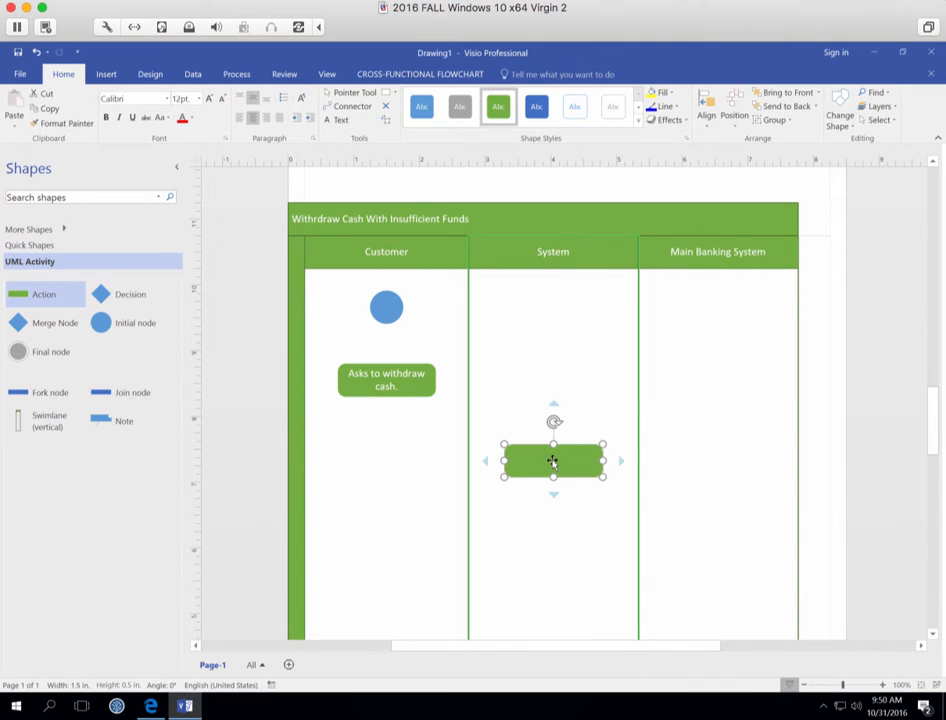
double_click(553, 462)
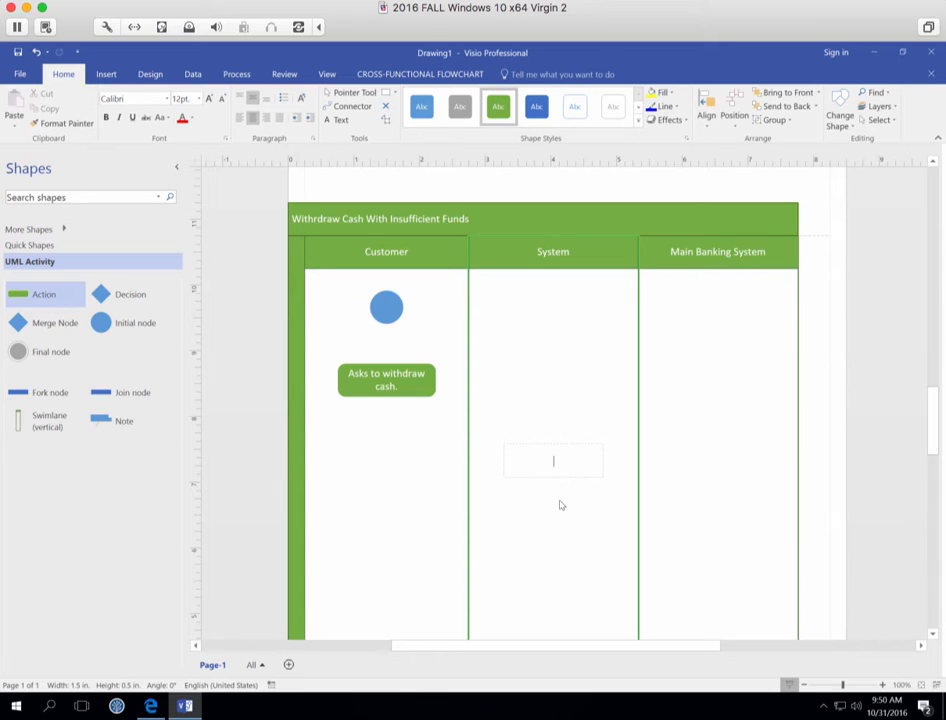
type("Prompts for choice of a")
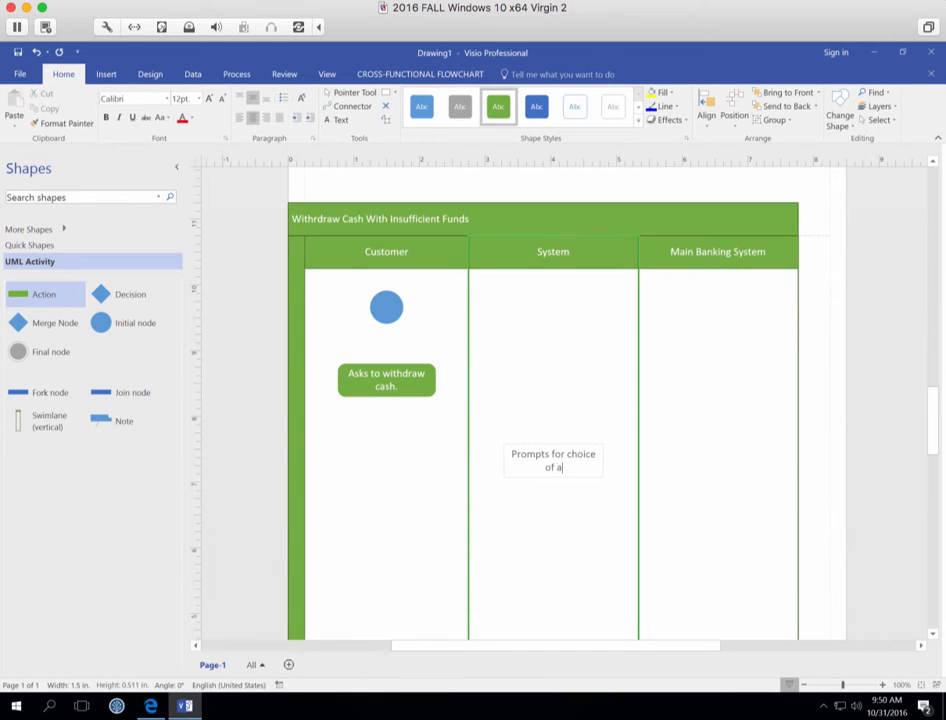
type("ccount.")
left_click(533, 543)
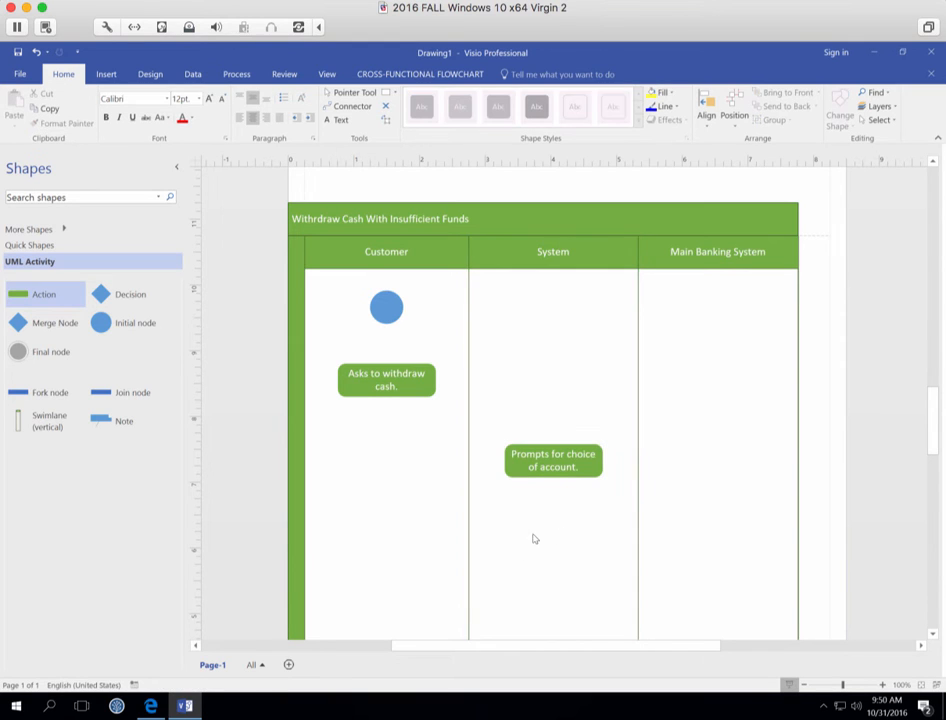
Step: Add an action in the Customer lane, below the level of the account prompt, labelled "Chooses account."
scroll(536, 536, "down", 3)
scroll(538, 530, "down", 2)
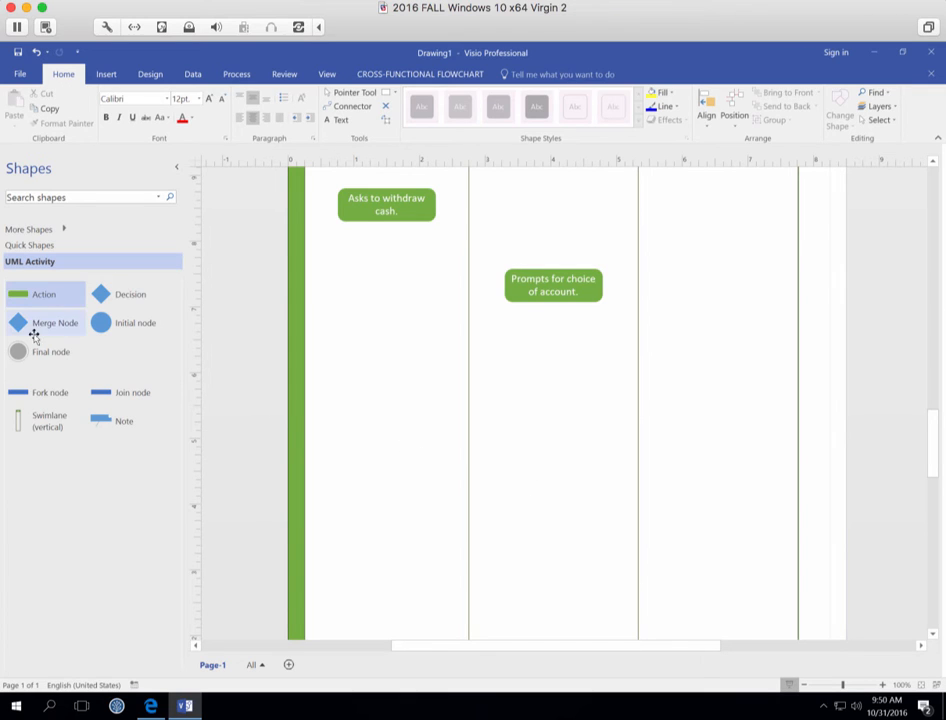
left_click_drag(27, 297, 389, 364)
double_click(389, 362)
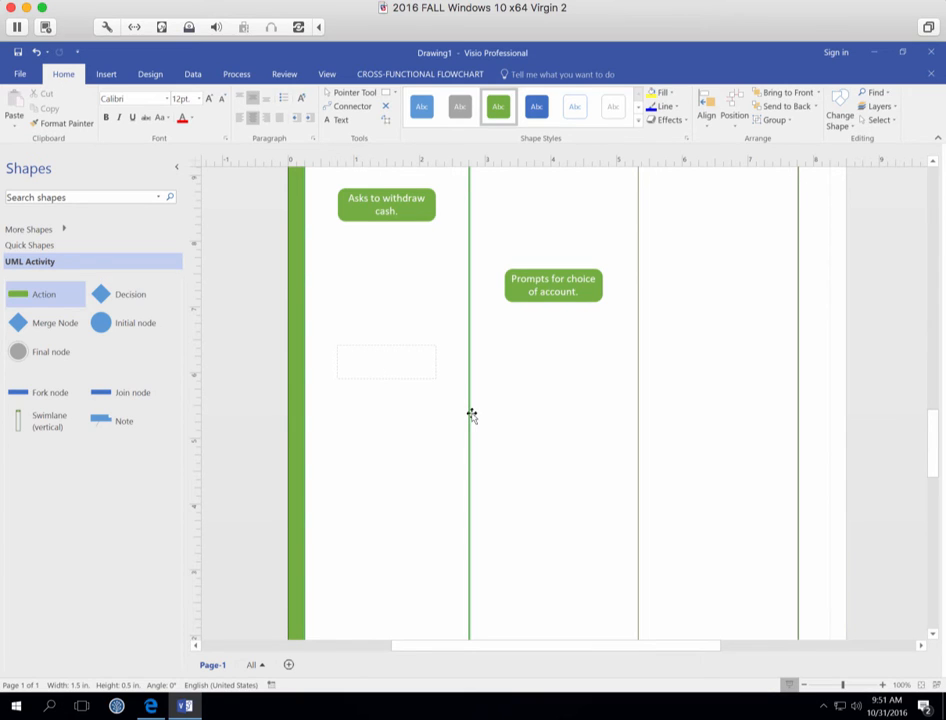
type("Chooses account.")
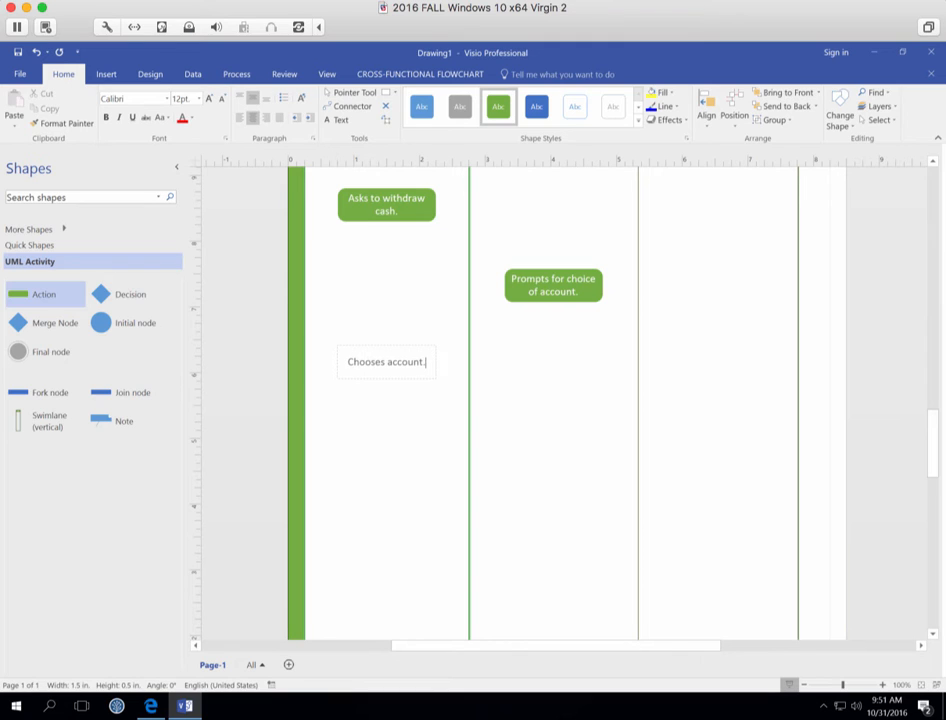
left_click(406, 443)
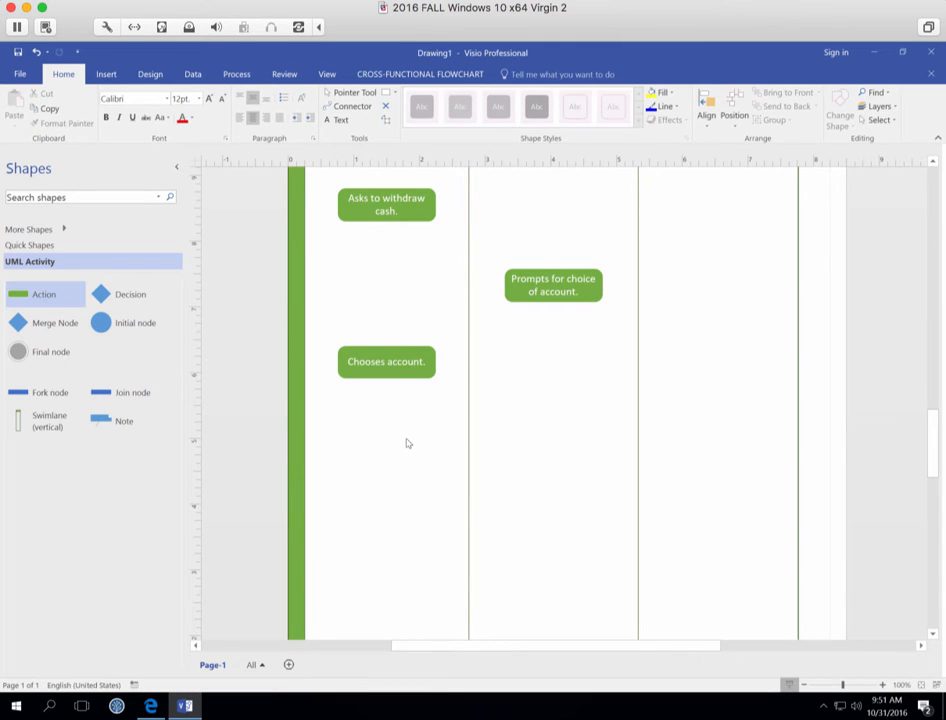
Step: Add an action in the System lane, below the level of the account choice, labelled "Prompts for amount."
scroll(524, 435, "down", 1)
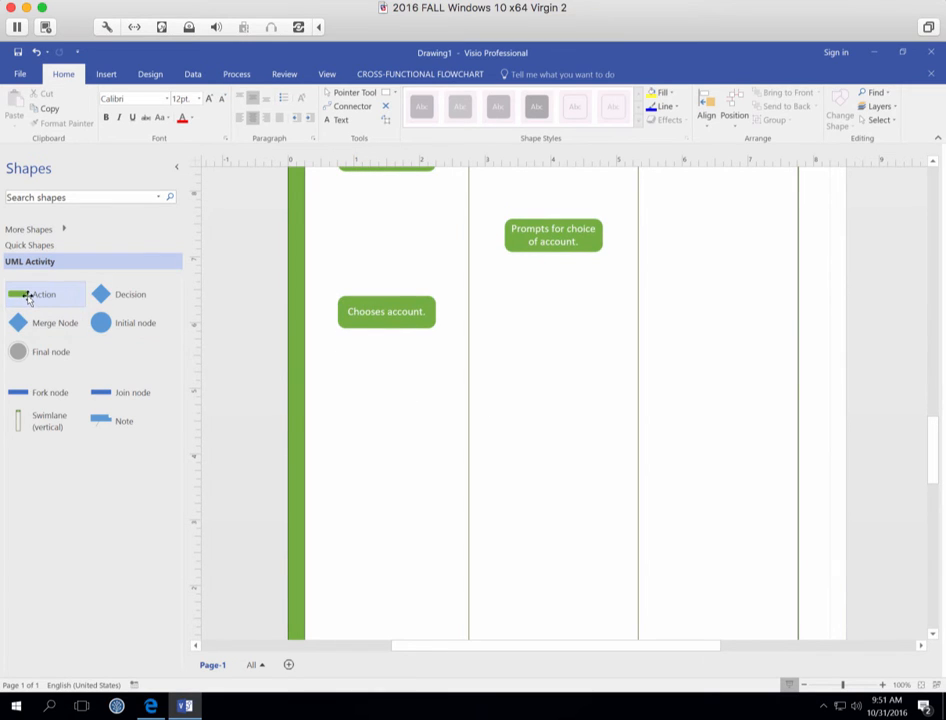
left_click_drag(29, 298, 559, 384)
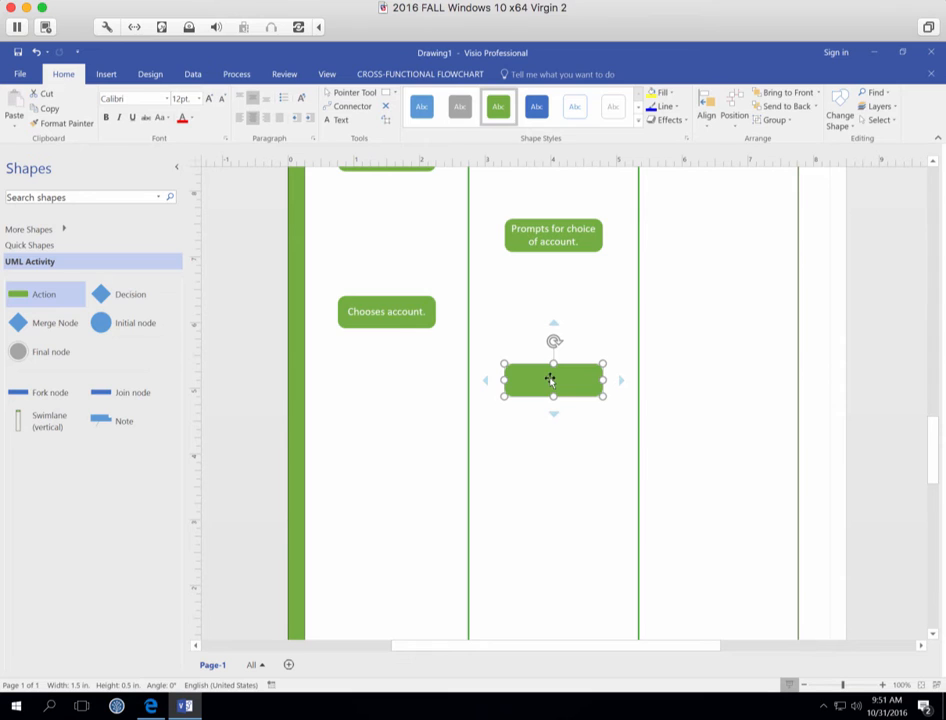
double_click(550, 379)
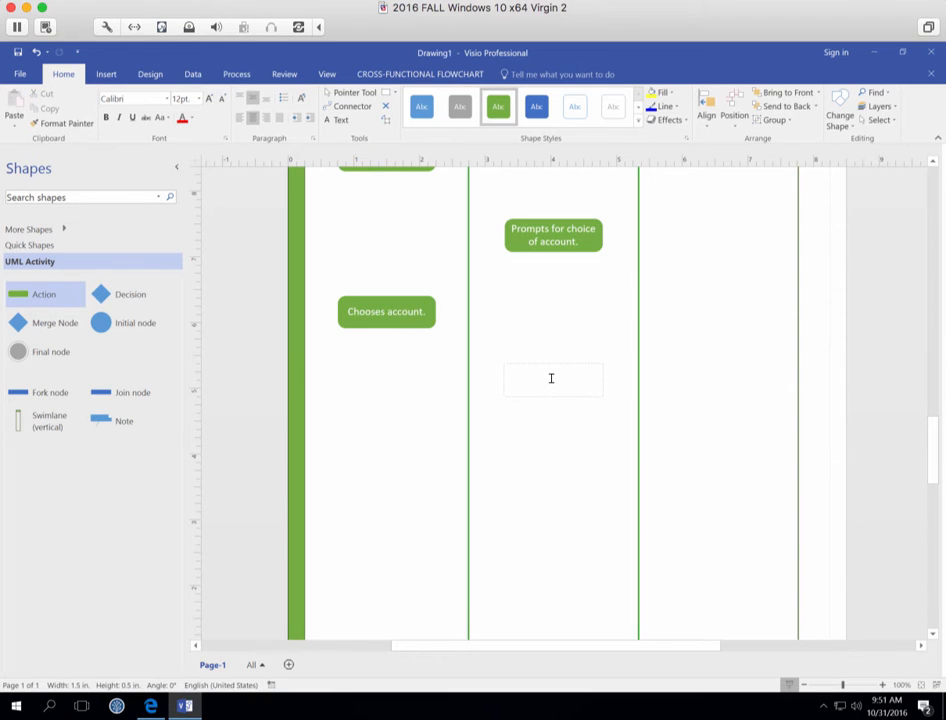
type("Prompts for amount.")
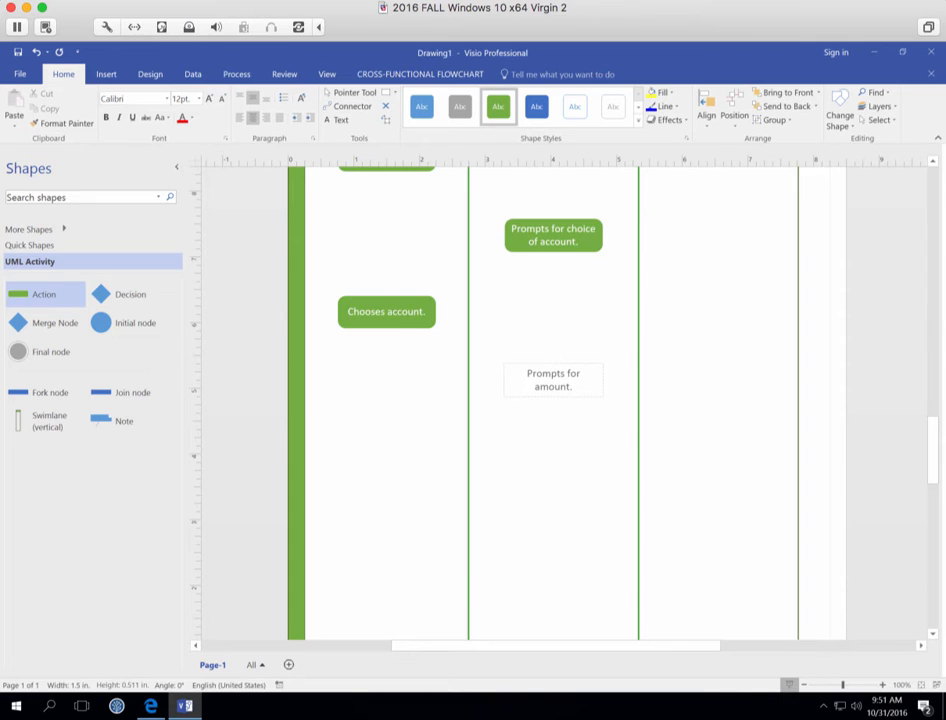
left_click(555, 460)
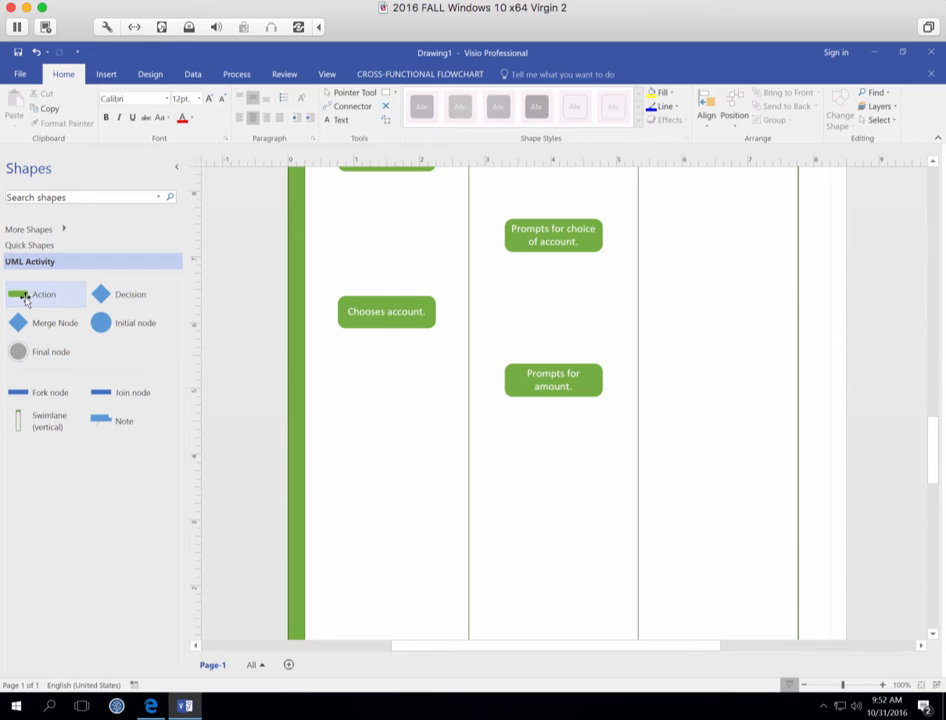
Step: Add an action in the Customer lane, below the level of the amount prompt, labelled "Enters amount."
left_click_drag(24, 297, 391, 456)
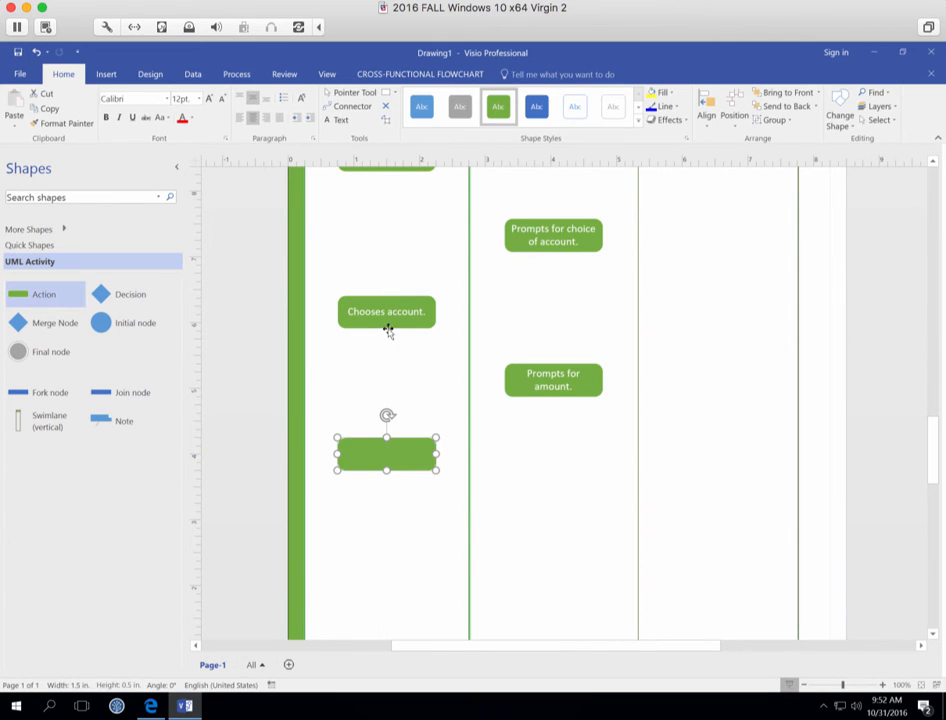
scroll(386, 331, "up", 1)
scroll(385, 331, "up", 1)
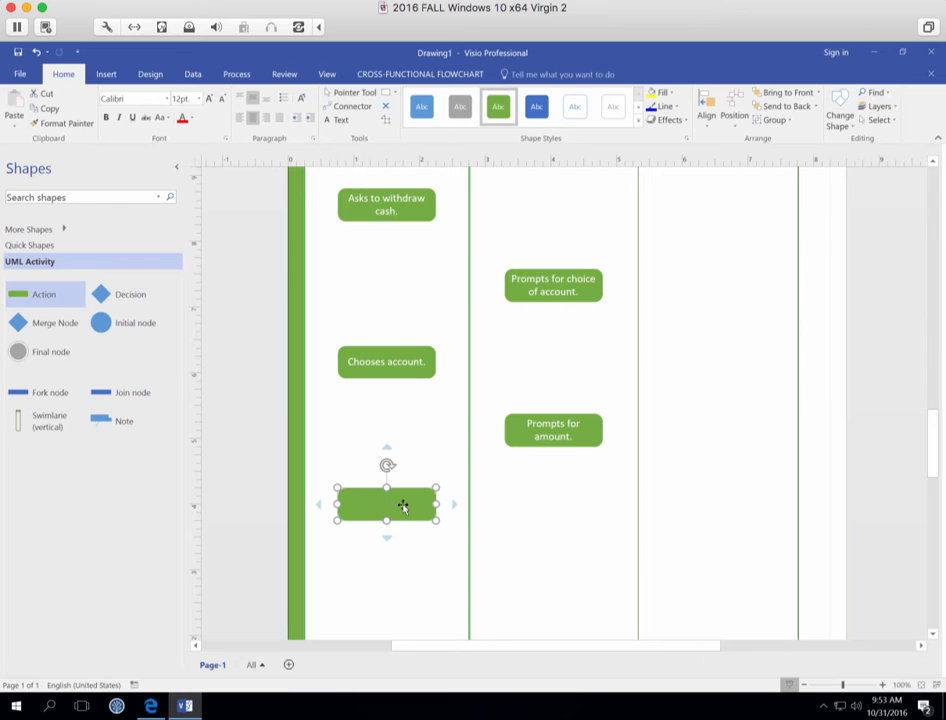
key("Escape")
left_click(402, 506)
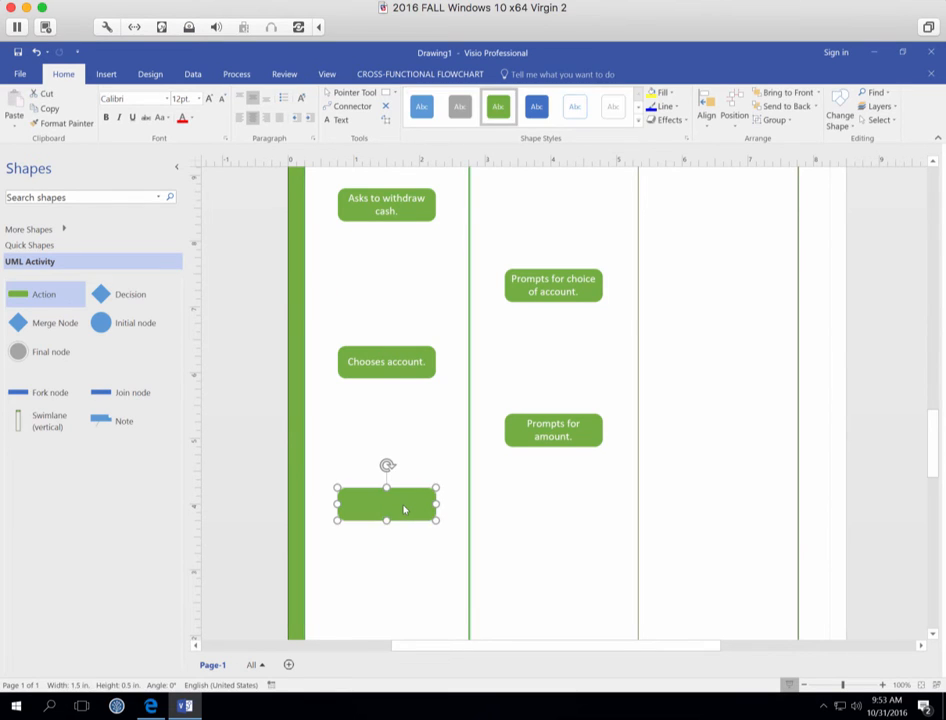
double_click(404, 507)
type("Enters ")
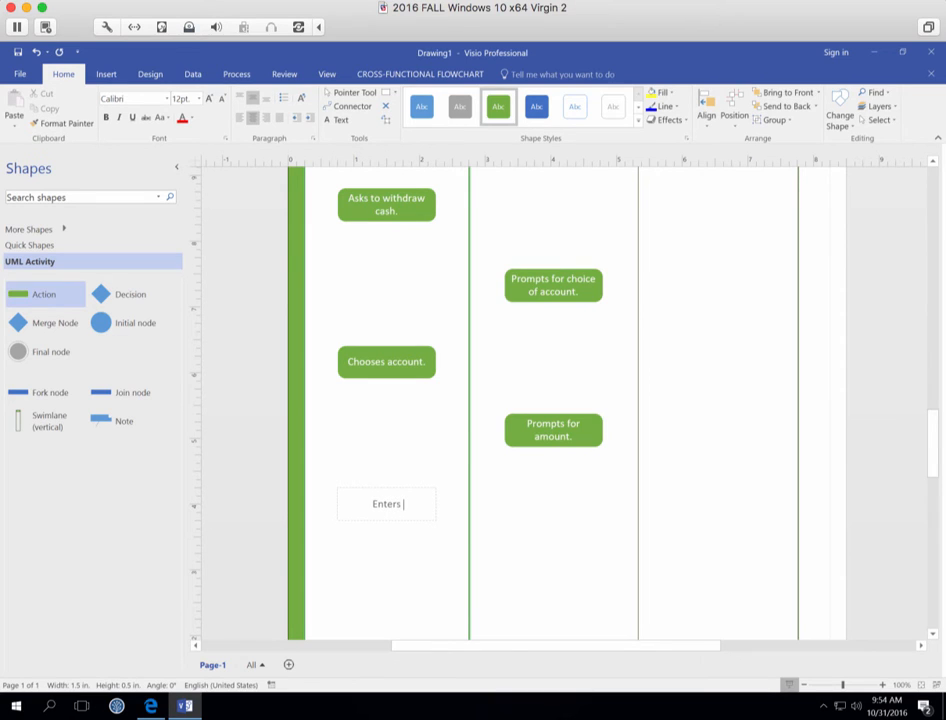
type("amount.")
left_click(563, 527)
Step: Add an action in the System lane below the amount prompt, labelled "Request withdrawl from main banking system for this account and amount."
scroll(569, 527, "down", 2)
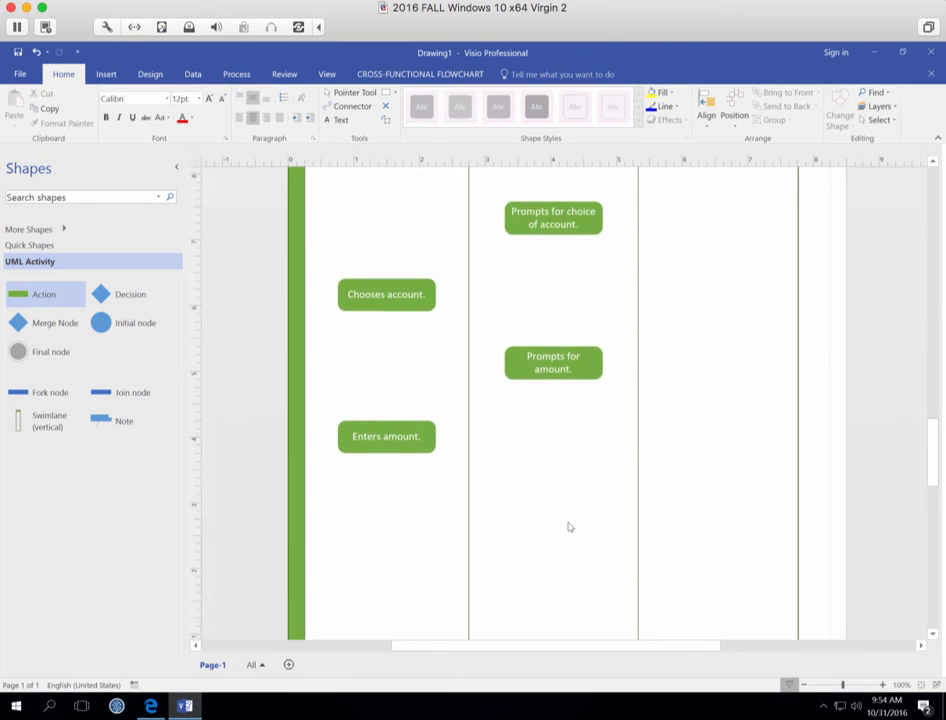
scroll(569, 527, "down", 4)
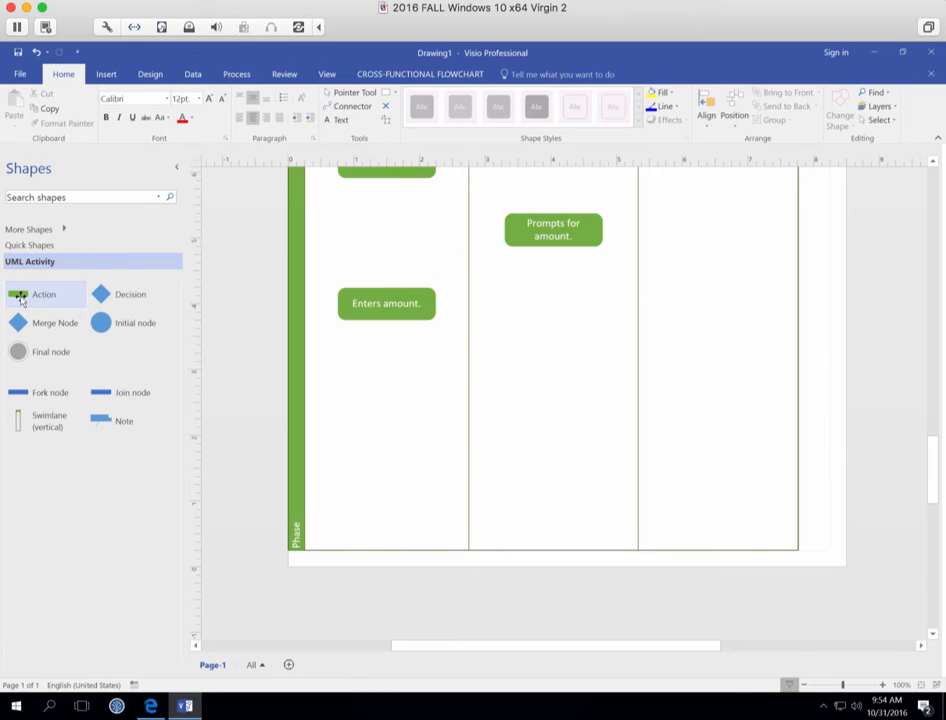
left_click_drag(20, 299, 555, 377)
double_click(549, 378)
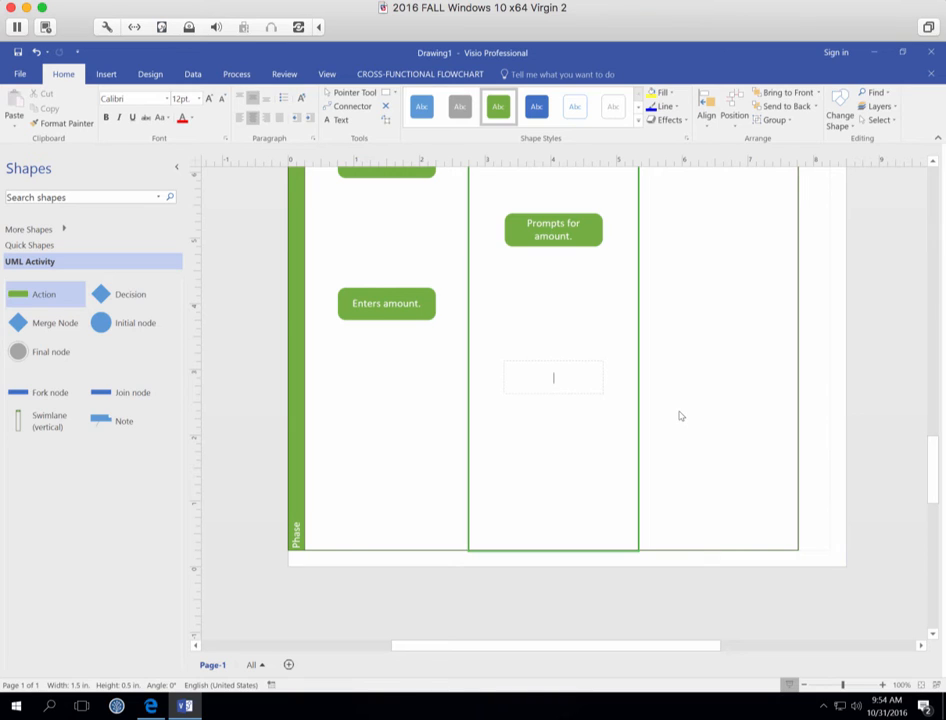
type("Request withdrawl fro")
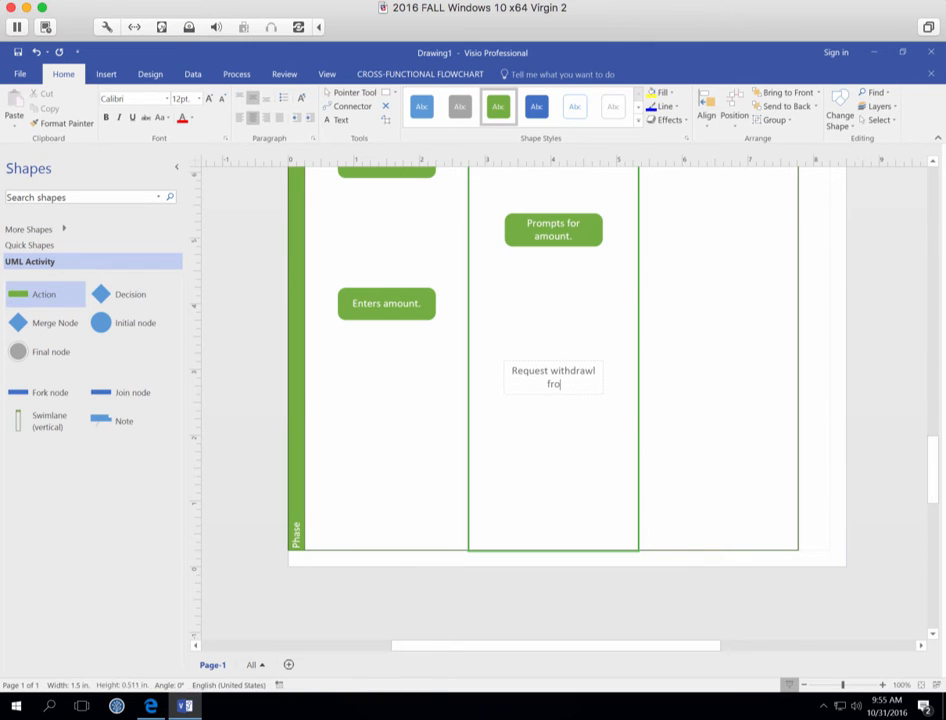
type("m main banking")
type("system")
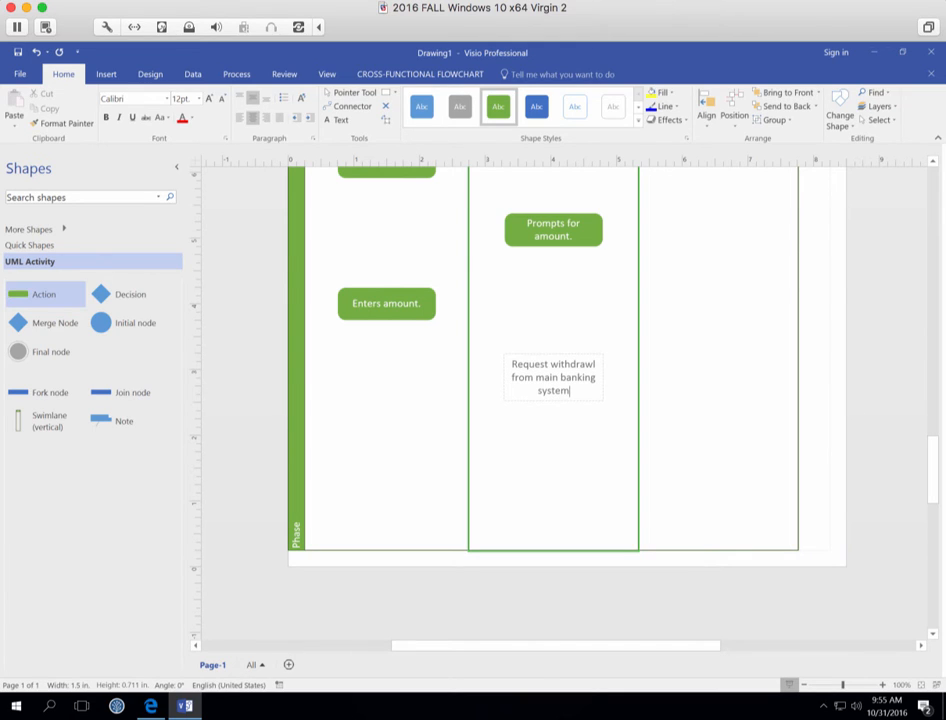
type(" for this accoun")
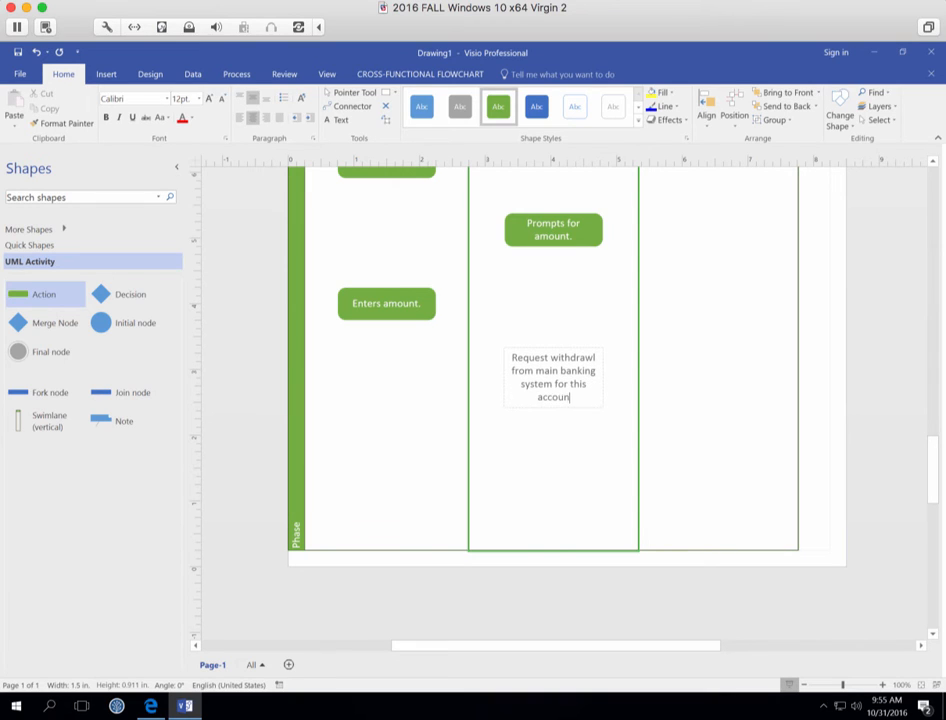
type("t and amount.")
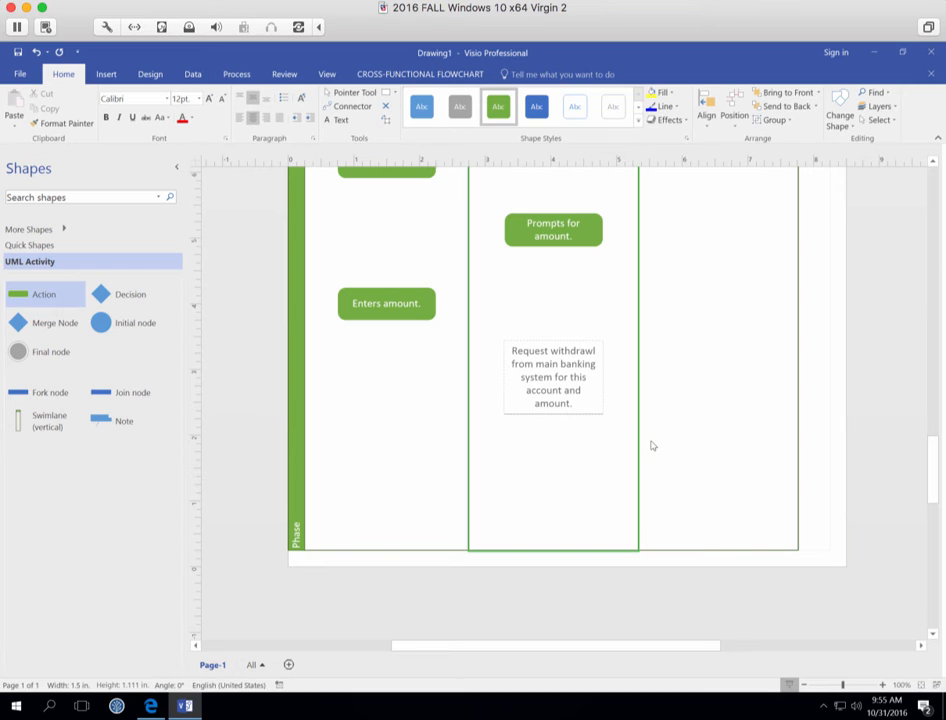
left_click(601, 471)
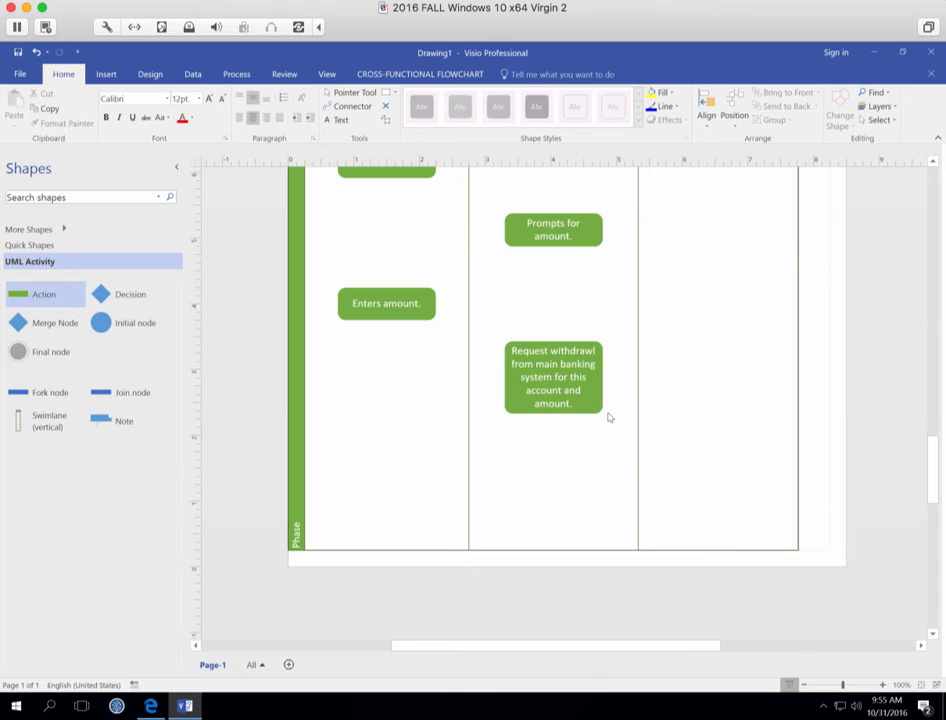
Step: Extend the three swimlanes downward until they end about 5 inches below the original page's lower edge
mouse_move(608, 418)
scroll(701, 492, "down", 1)
scroll(706, 484, "down", 1)
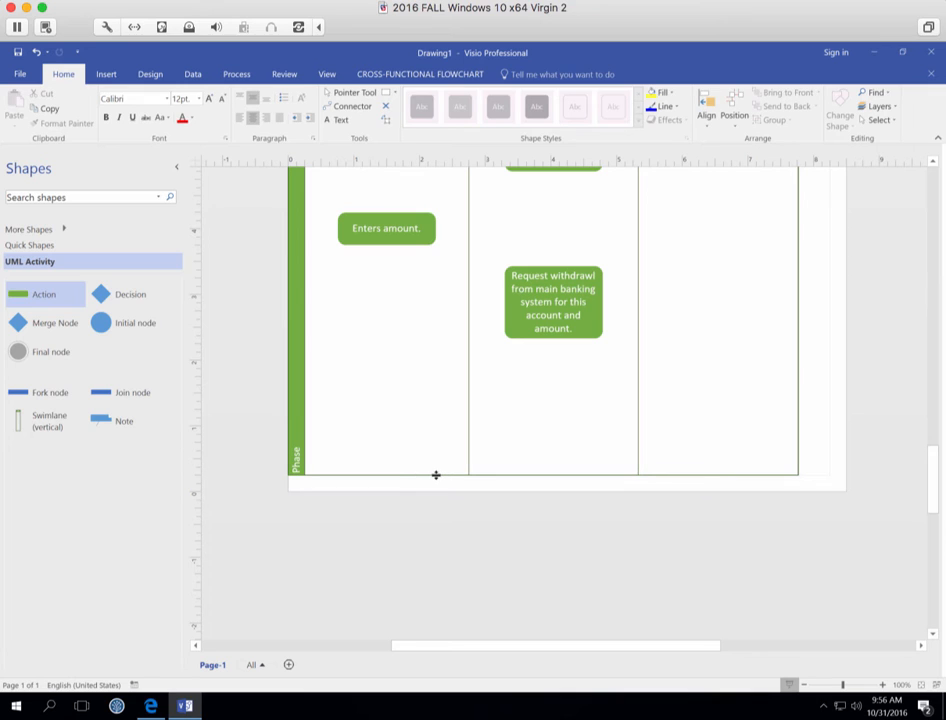
left_click_drag(436, 475, 436, 584)
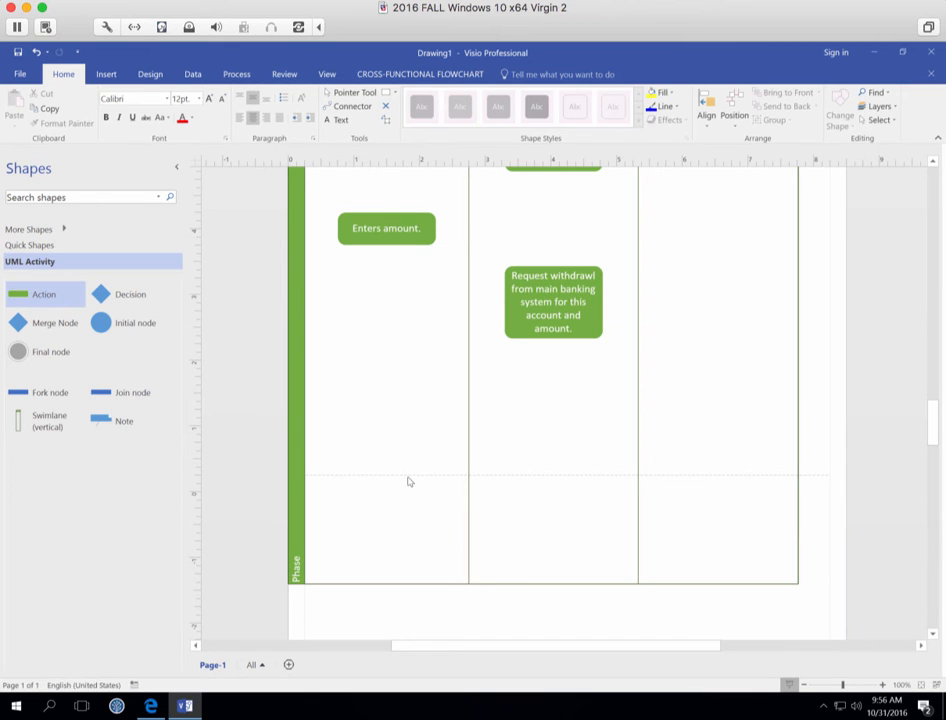
scroll(530, 488, "down", 3)
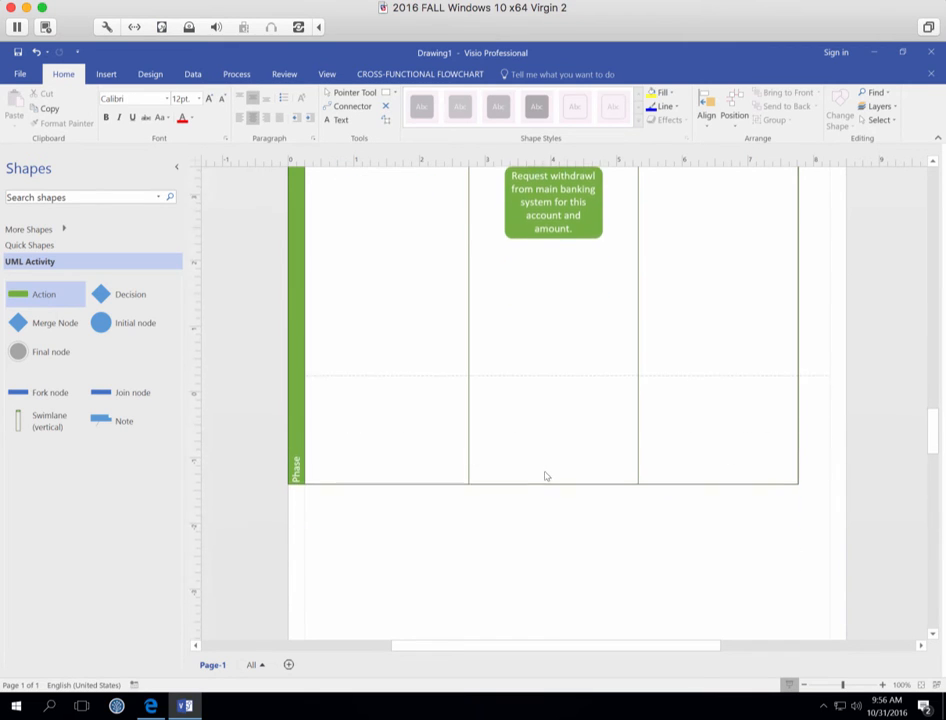
scroll(550, 465, "down", 4)
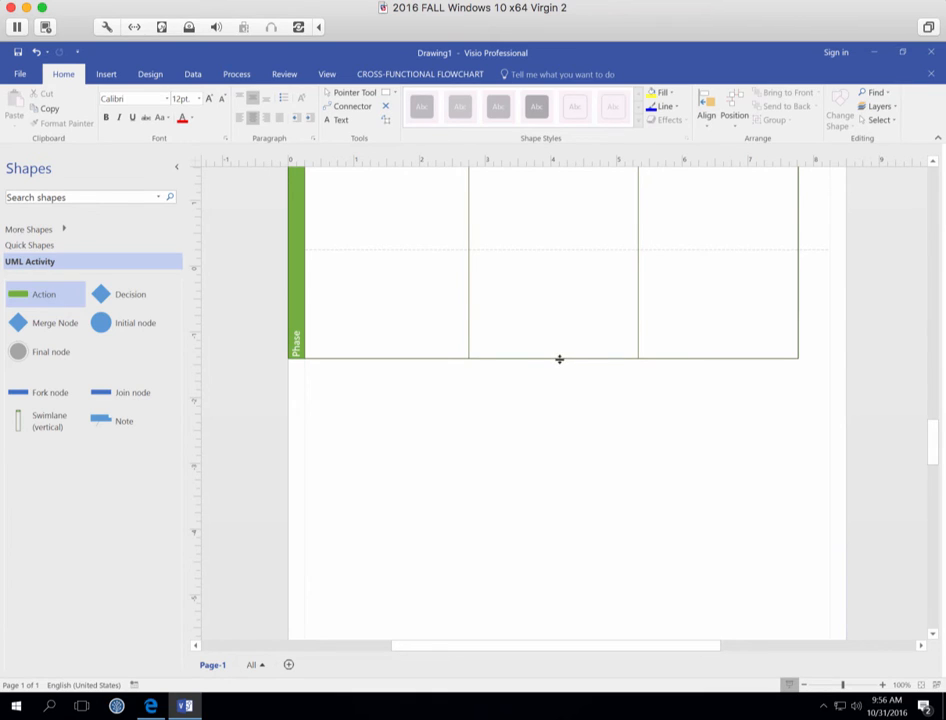
left_click_drag(559, 359, 572, 602)
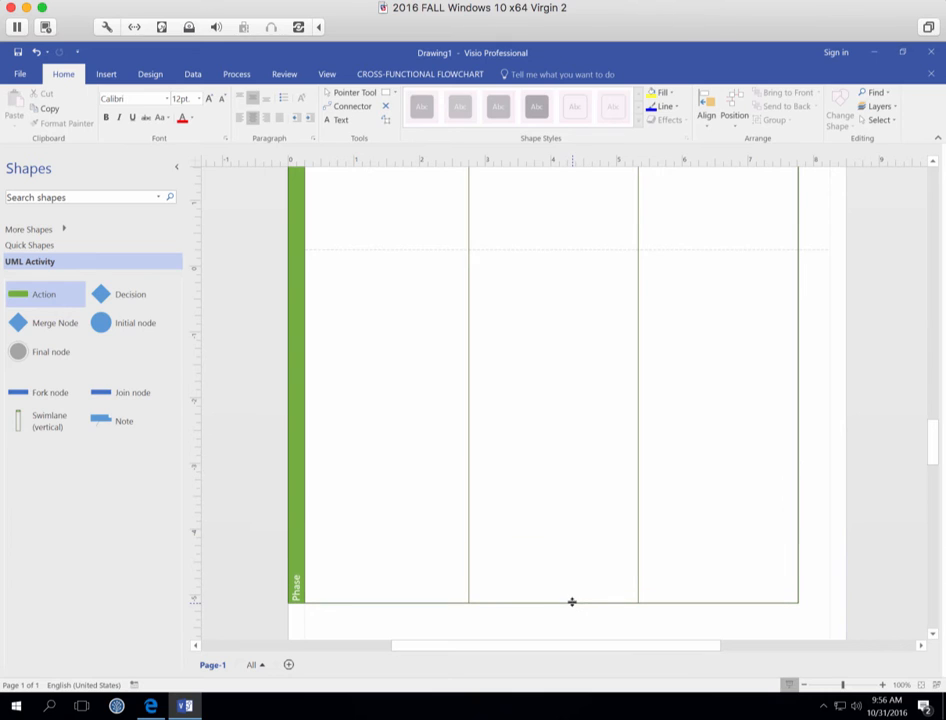
Step: Place an action in the Main Banking System lane below the page break, enlarge it to about 1.06 in. high and open its text for editing
scroll(538, 551, "up", 3)
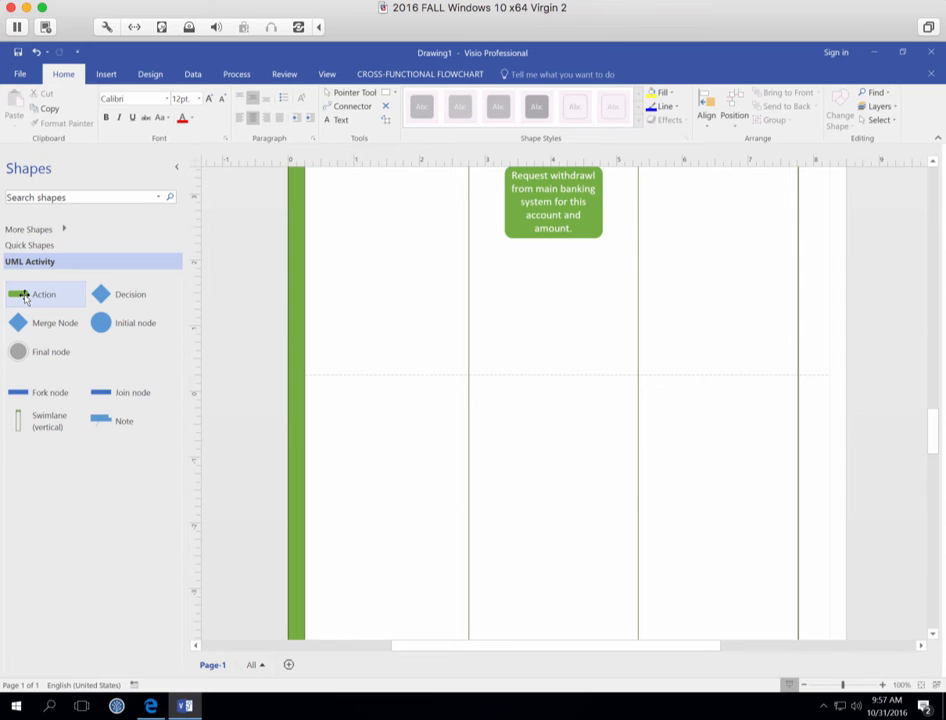
left_click_drag(24, 298, 720, 447)
scroll(721, 448, "down", 3)
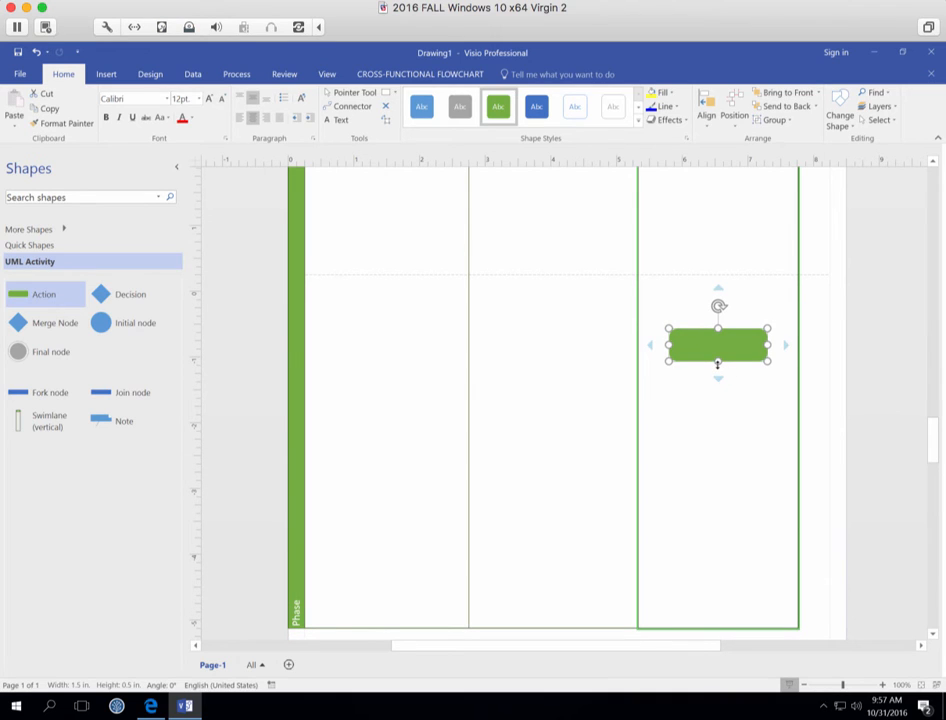
left_click_drag(717, 364, 718, 398)
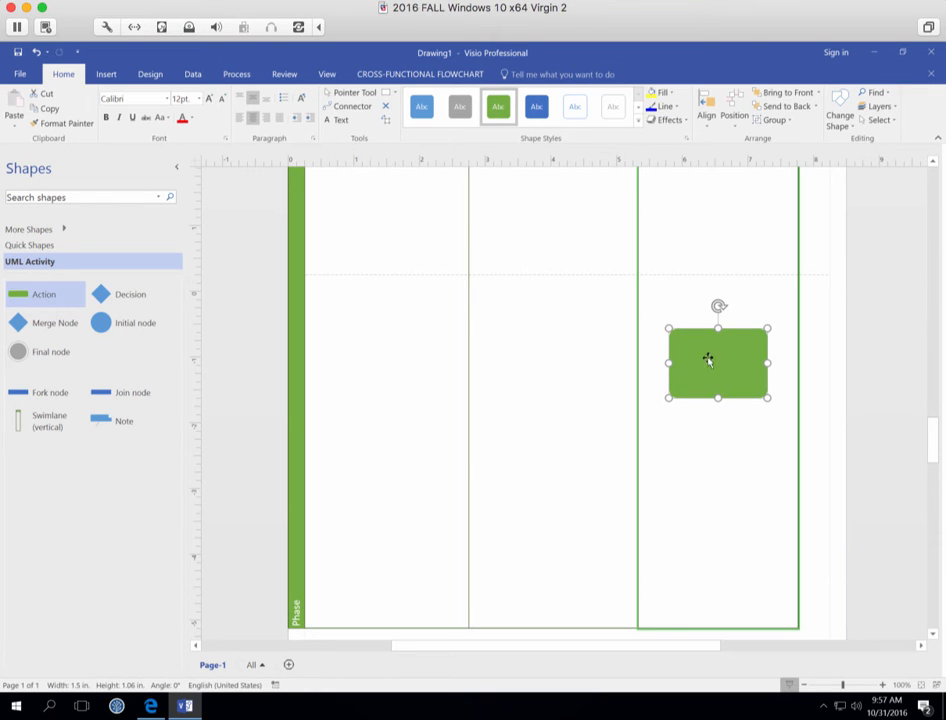
double_click(707, 339)
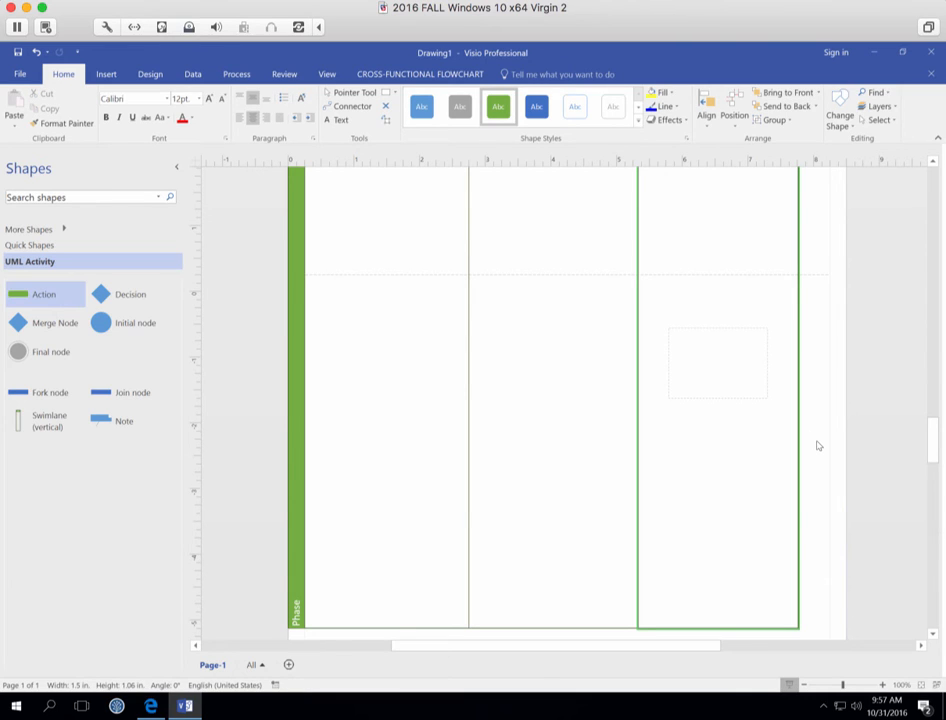
type("E")
key("BackSpace")
type("Determi")
key("BackSpace")
key("BackSpace")
key("BackSpace")
key("BackSpace")
key("BackSpace")
key("BackSpace")
key("BackSpace")
type("Executes withdrawl ")
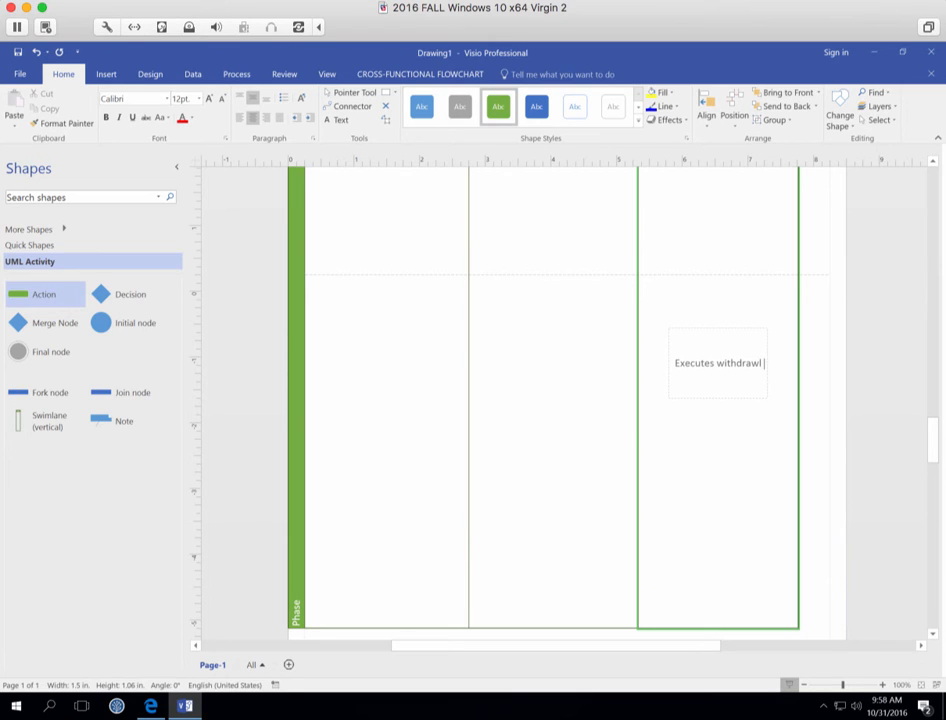
type("or sends ")
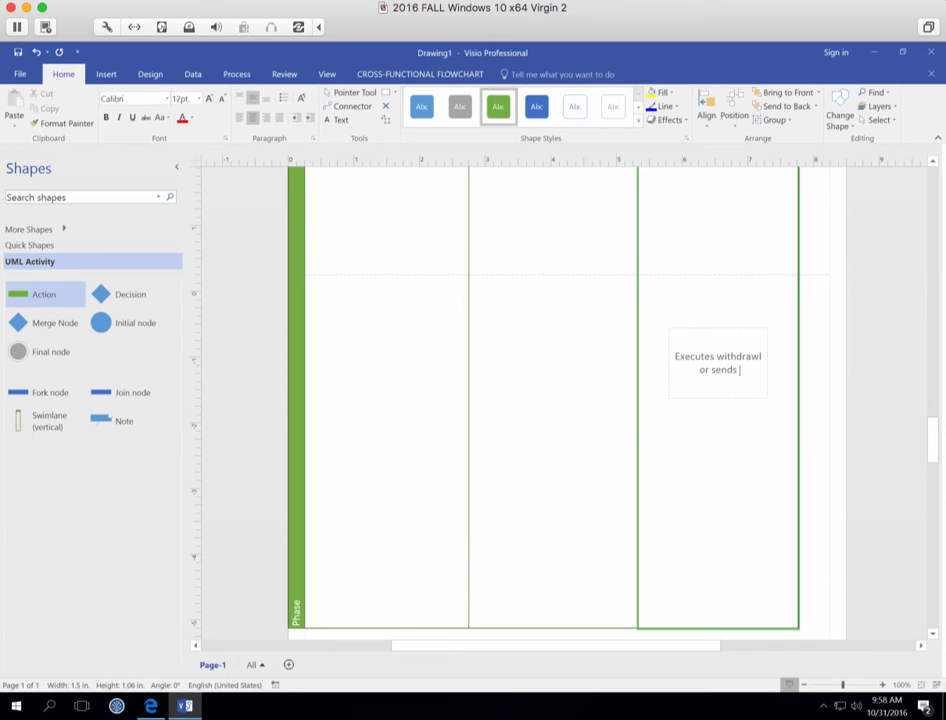
type("insufficient funds e")
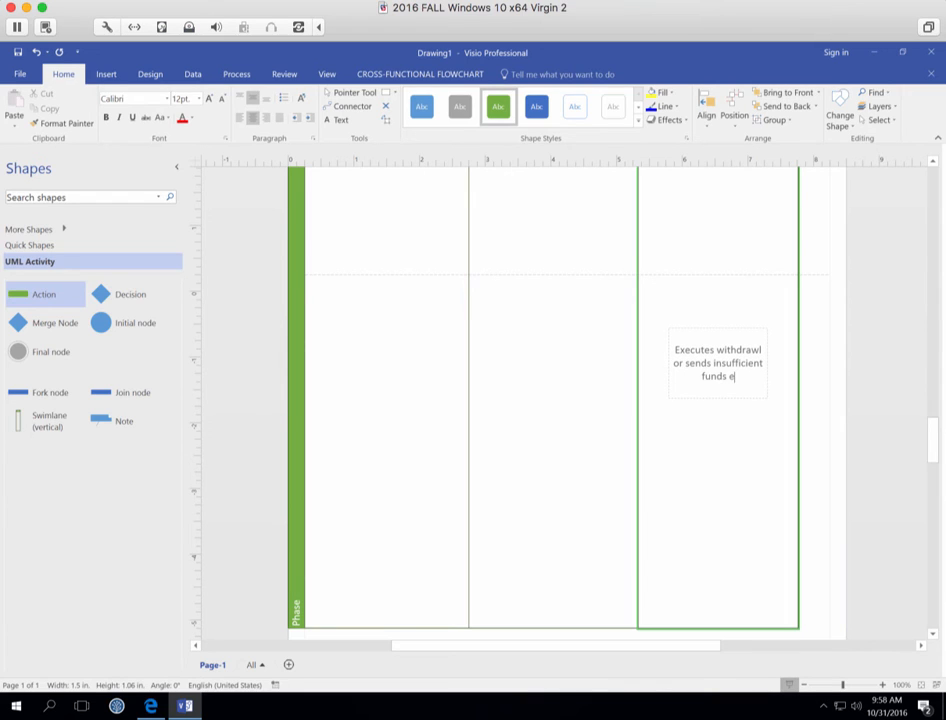
type("rror response.")
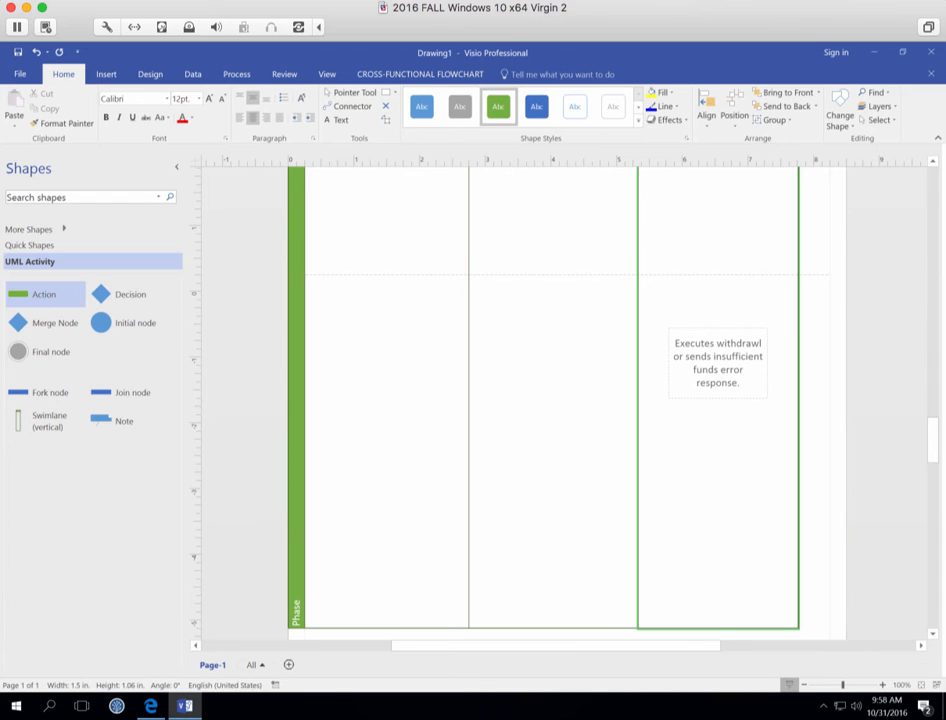
key("BackSpace")
key("BackSpace")
key("BackSpace")
key("BackSpace")
key("BackSpace")
key("BackSpace")
key("BackSpace")
key("BackSpace")
key("BackSpace")
key("BackSpace")
key("BackSpace")
key("BackSpace")
key("BackSpace")
key("BackSpace")
key("BackSpace")
key("BackSpace")
key("BackSpace")
key("BackSpace")
key("BackSpace")
key("BackSpace")
key("BackSpace")
key("BackSpace")
key("BackSpace")
key("BackSpace")
key("BackSpace")
key("BackSpace")
key("BackSpace")
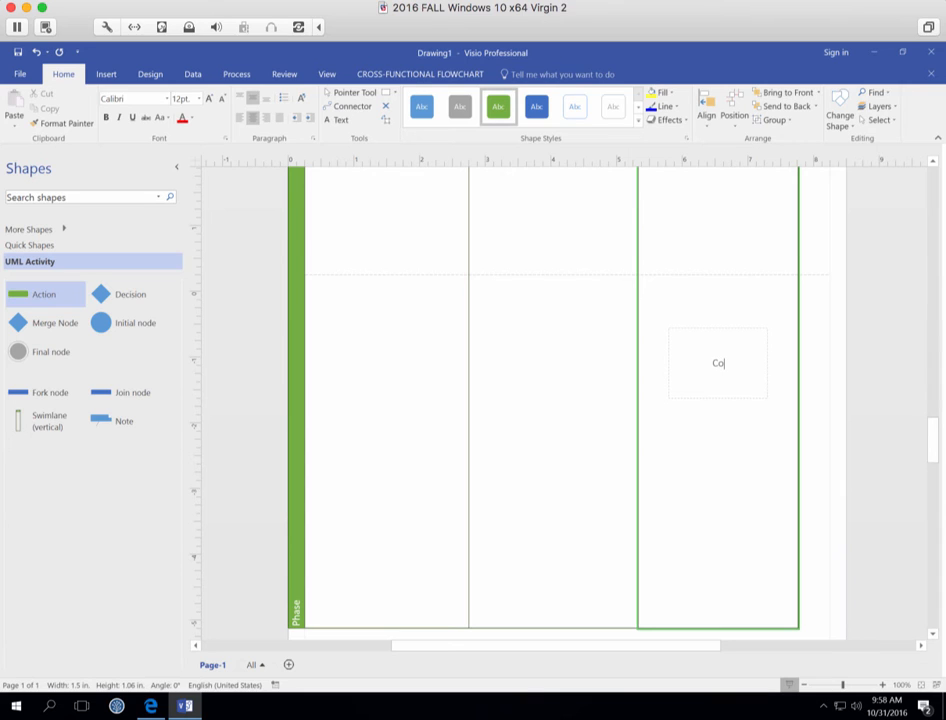
Step: Label the new Main Banking System action "Confirms withdrawl or signal insufficient funds."
type("Confirms withdrawl or s")
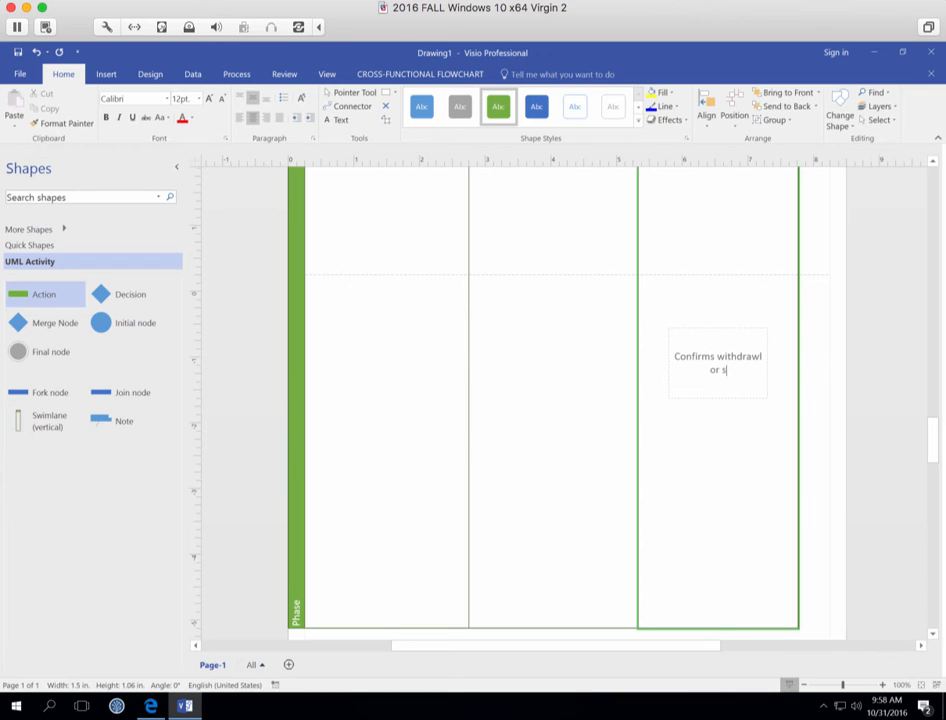
type("ignal insufficient funcs.")
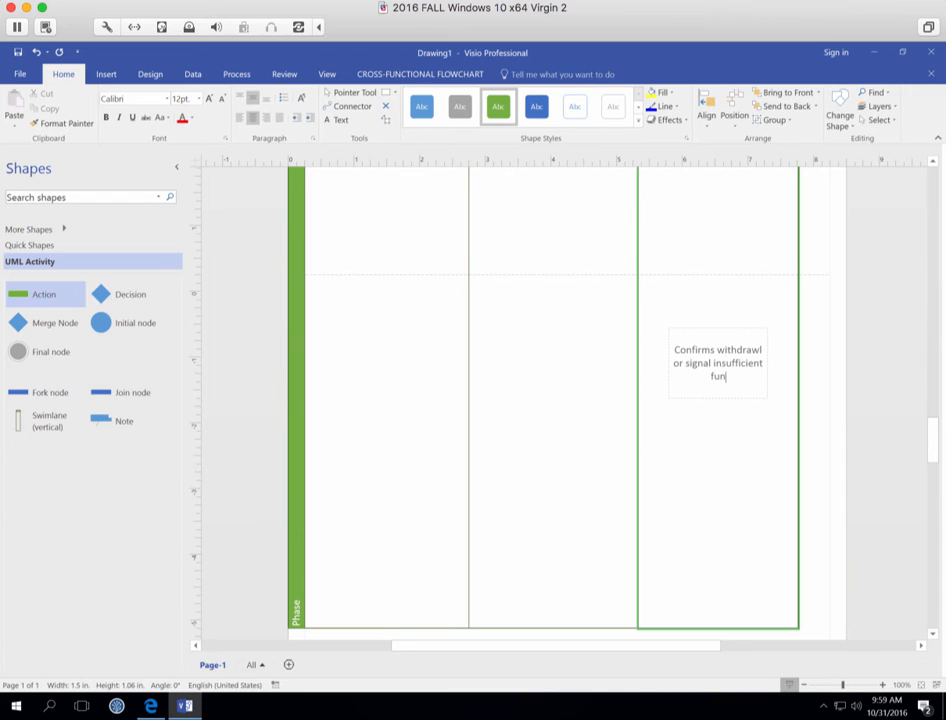
key("BackSpace")
key("BackSpace")
type("d")
key("BackSpace")
key("BackSpace")
type("ds.")
left_click(723, 455)
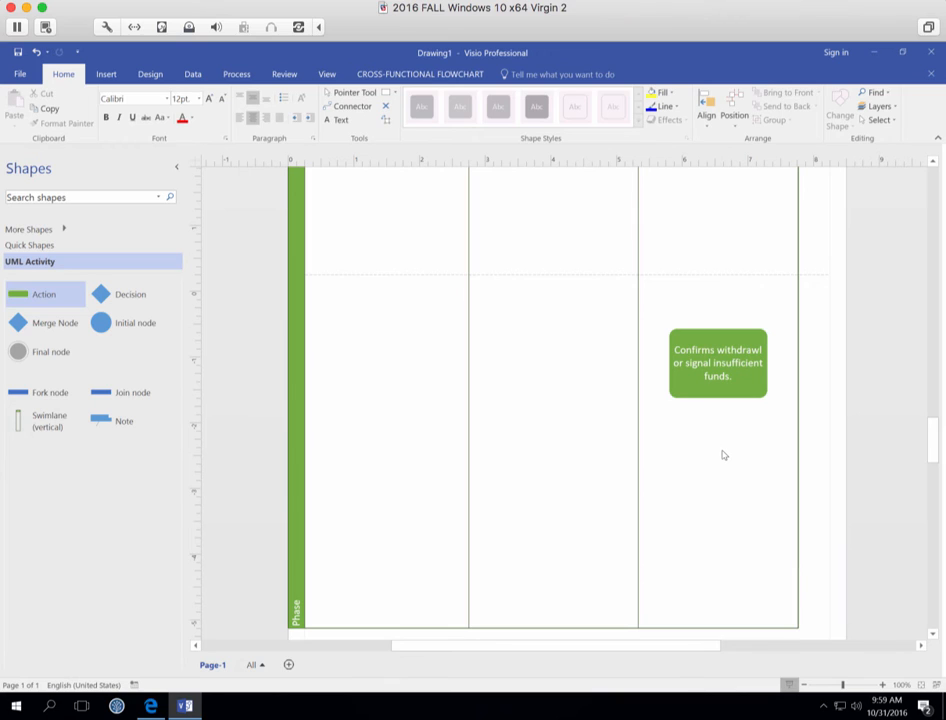
Step: Change "signal" to "signals" in the label of the Main Banking System action
double_click(701, 376)
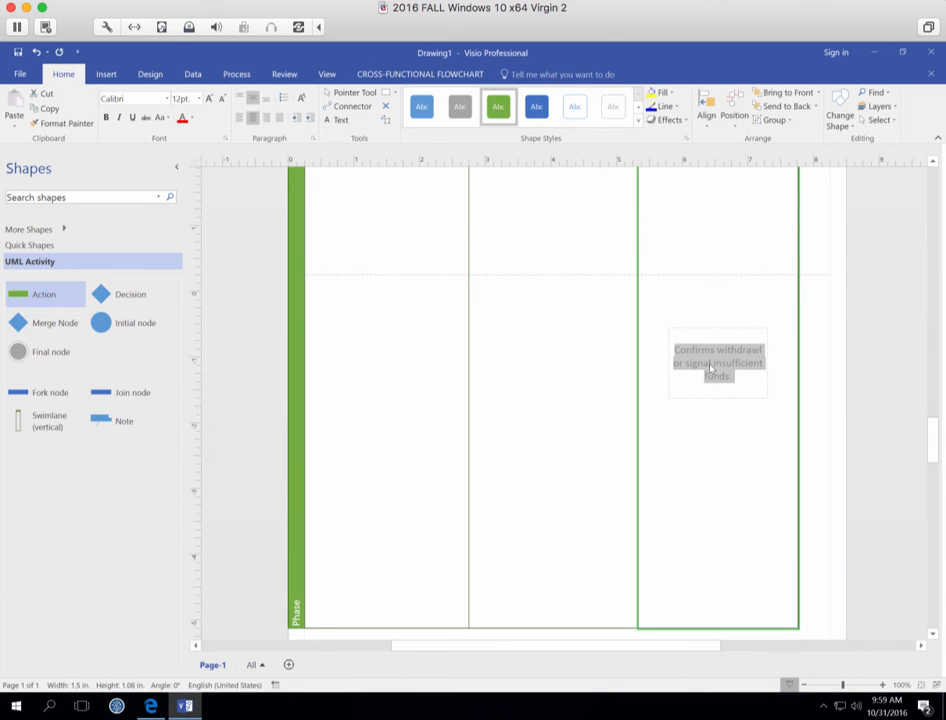
left_click(711, 366)
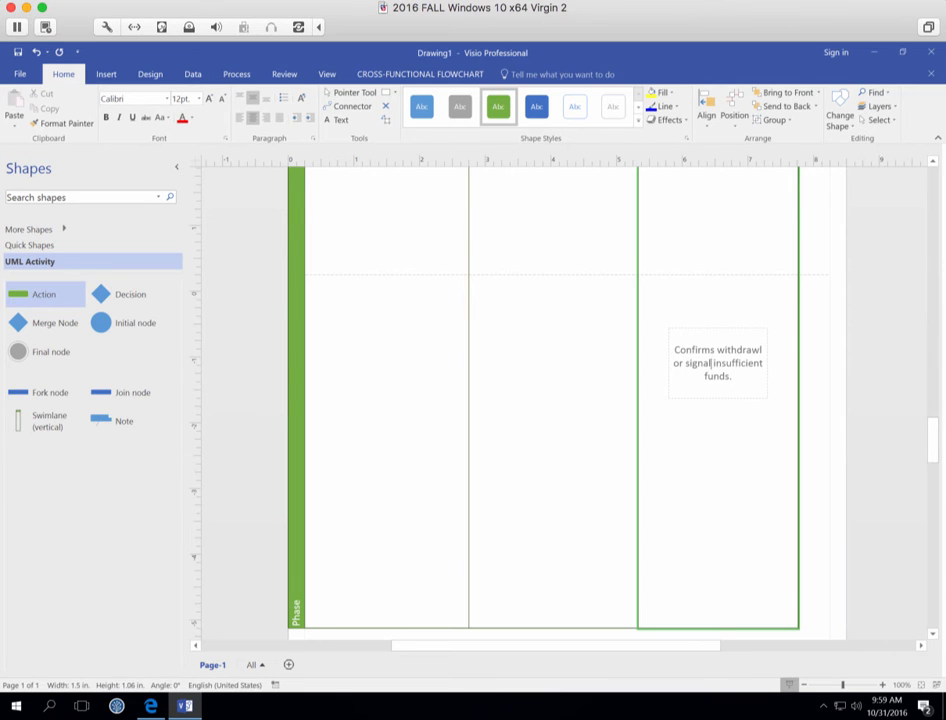
type("signals")
left_click(725, 424)
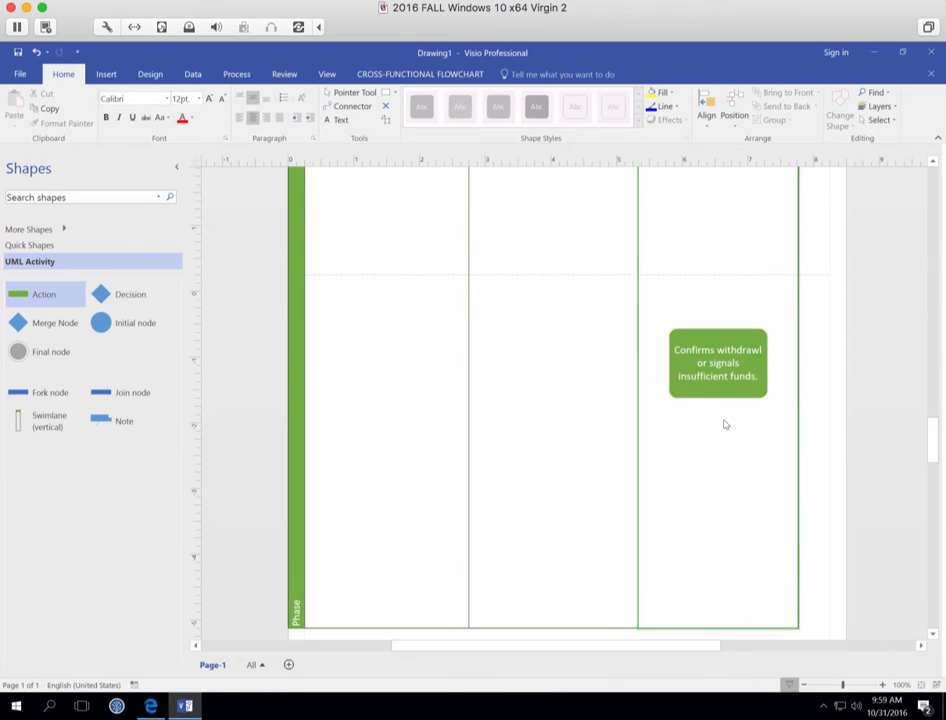
Step: Place a decision node near the left edge of the System lane, below the level of the withdrawal confirmation action
mouse_move(722, 421)
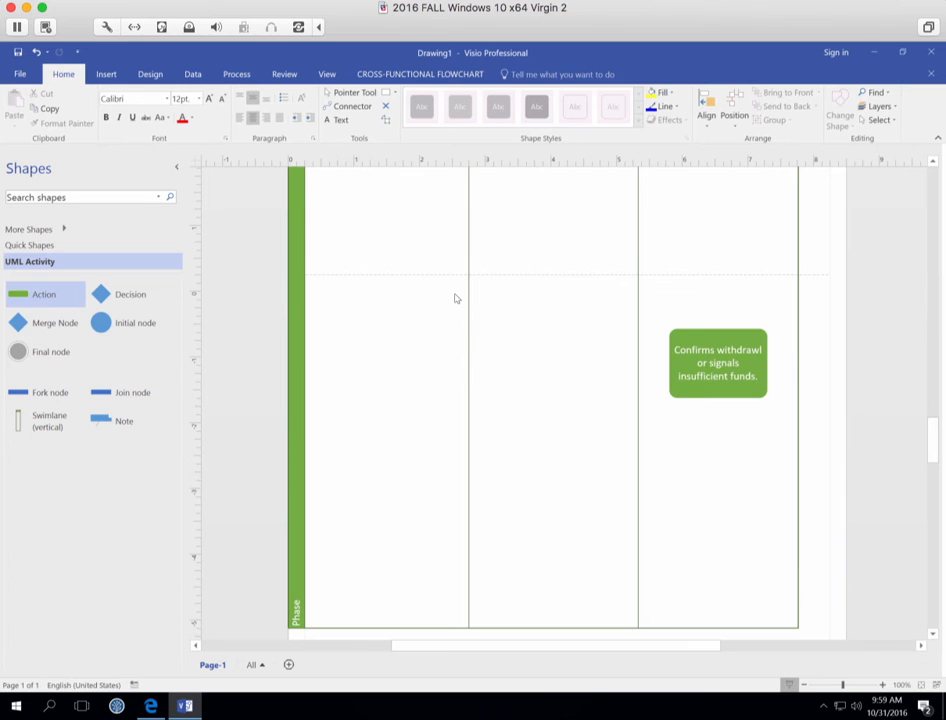
scroll(455, 268, "up", 3)
scroll(452, 258, "up", 4)
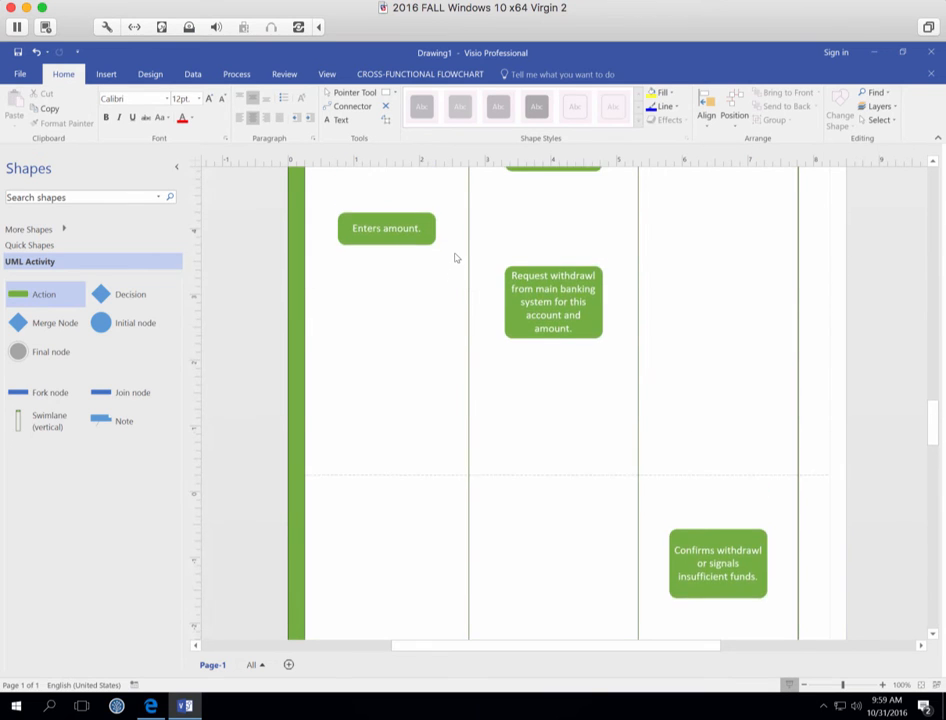
scroll(456, 252, "down", 7)
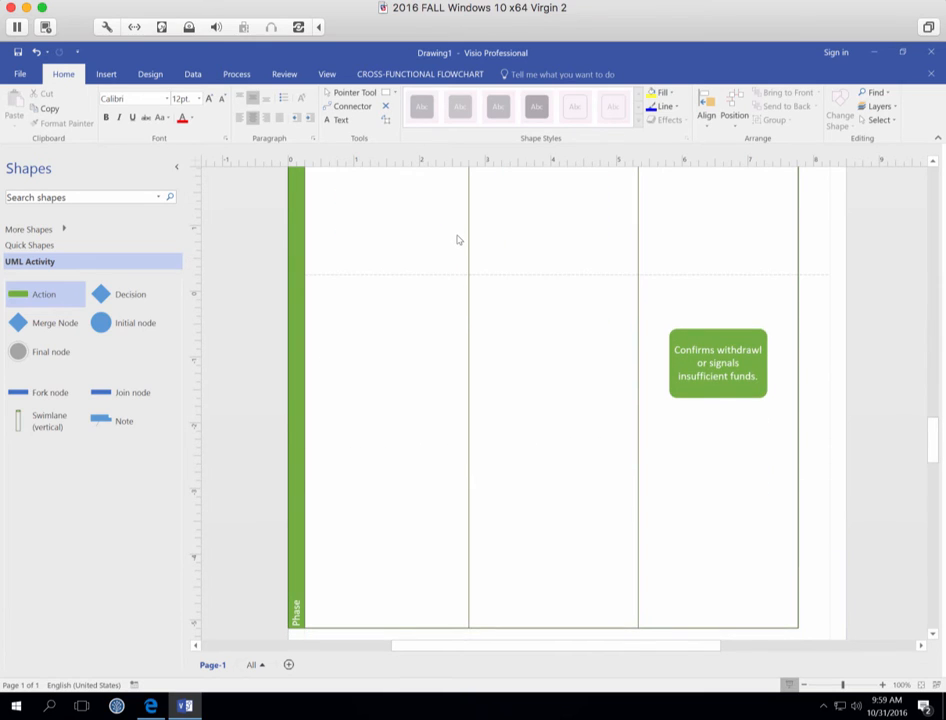
scroll(458, 240, "down", 1)
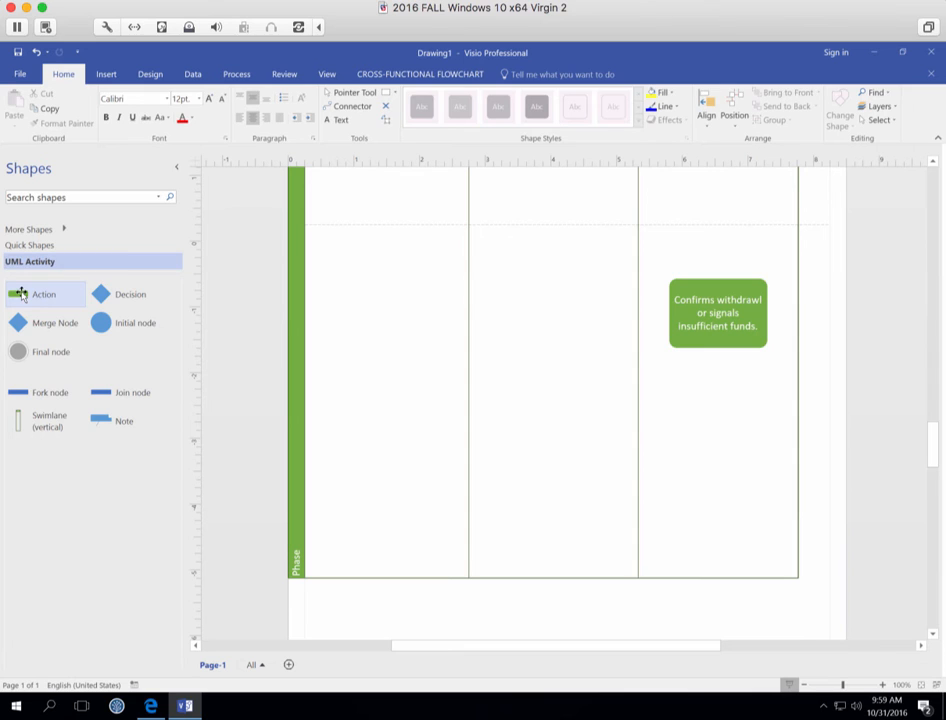
left_click_drag(21, 295, 556, 425)
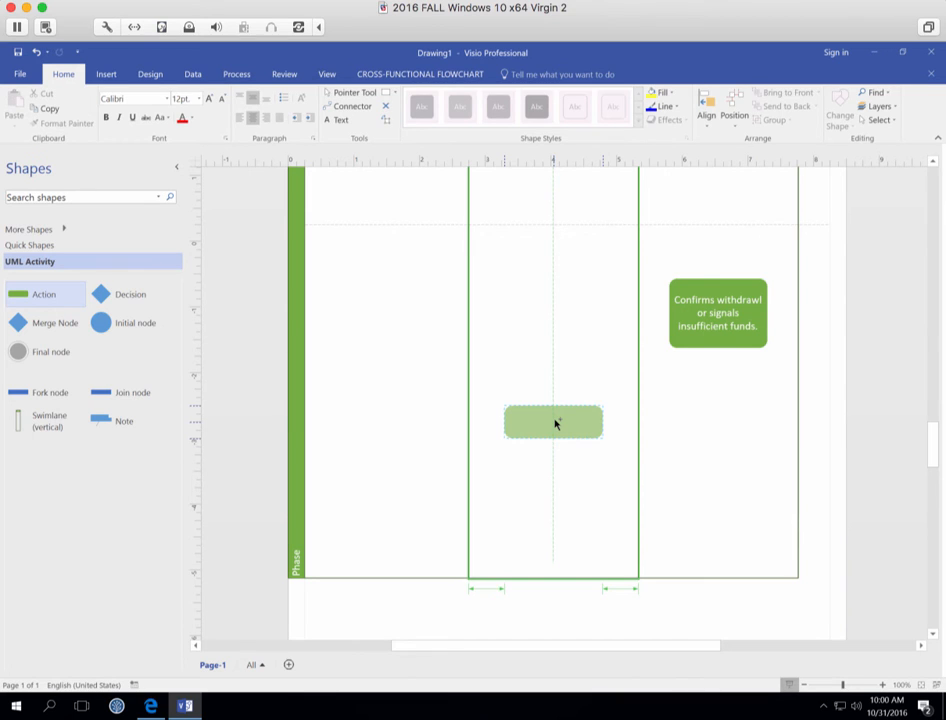
mouse_move(555, 424)
left_mouse_down()
mouse_move(349, 363)
mouse_move(112, 321)
mouse_move(46, 281)
mouse_move(519, 422)
mouse_move(551, 420)
mouse_move(545, 410)
left_mouse_up()
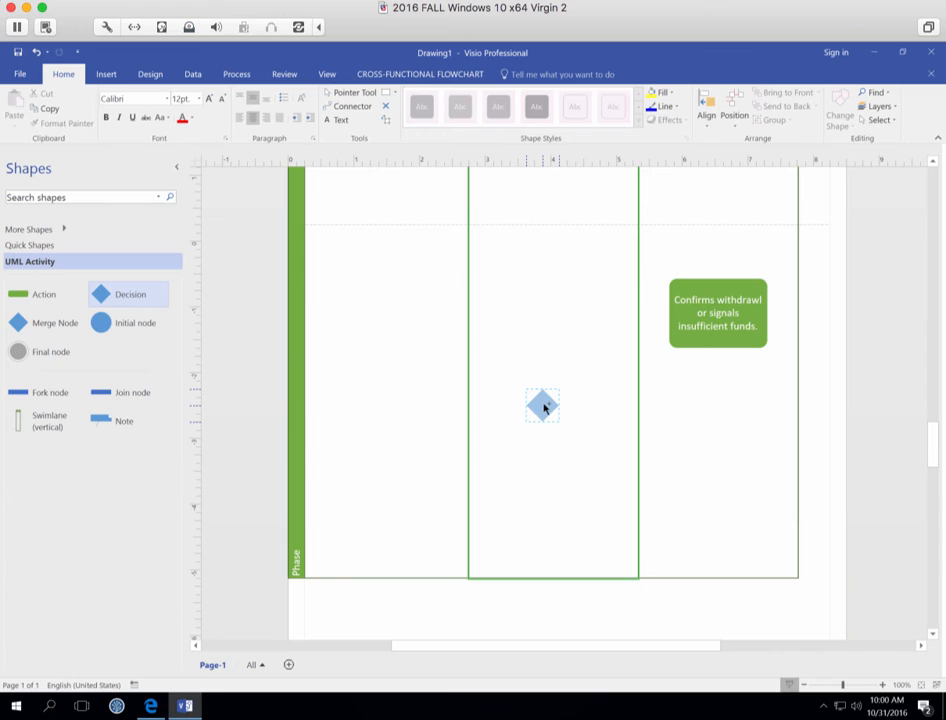
left_click_drag(544, 407, 505, 414)
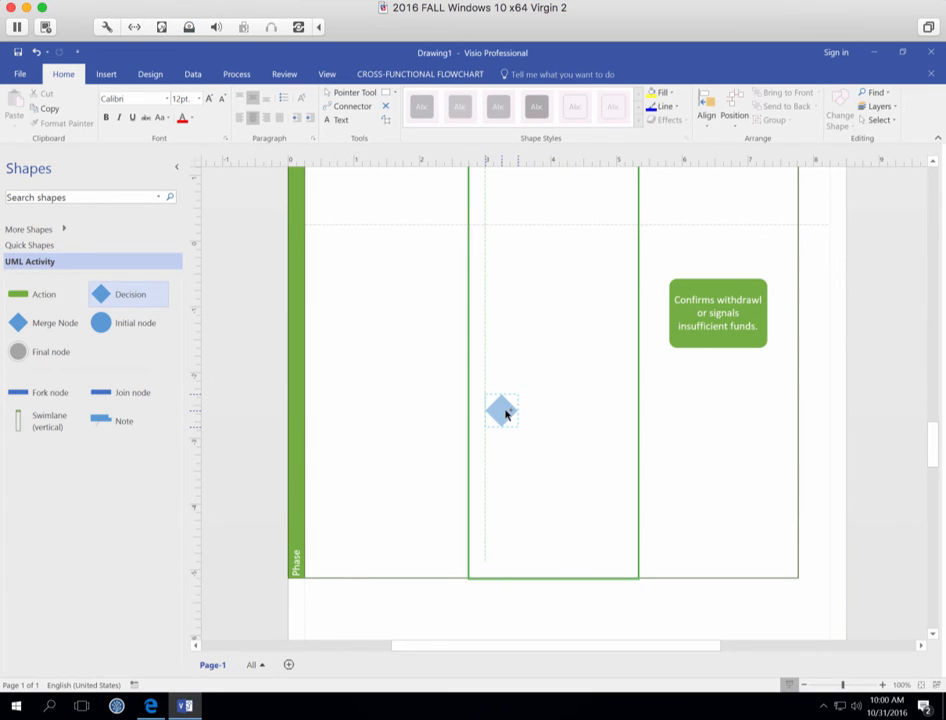
left_click_drag(505, 414, 502, 411)
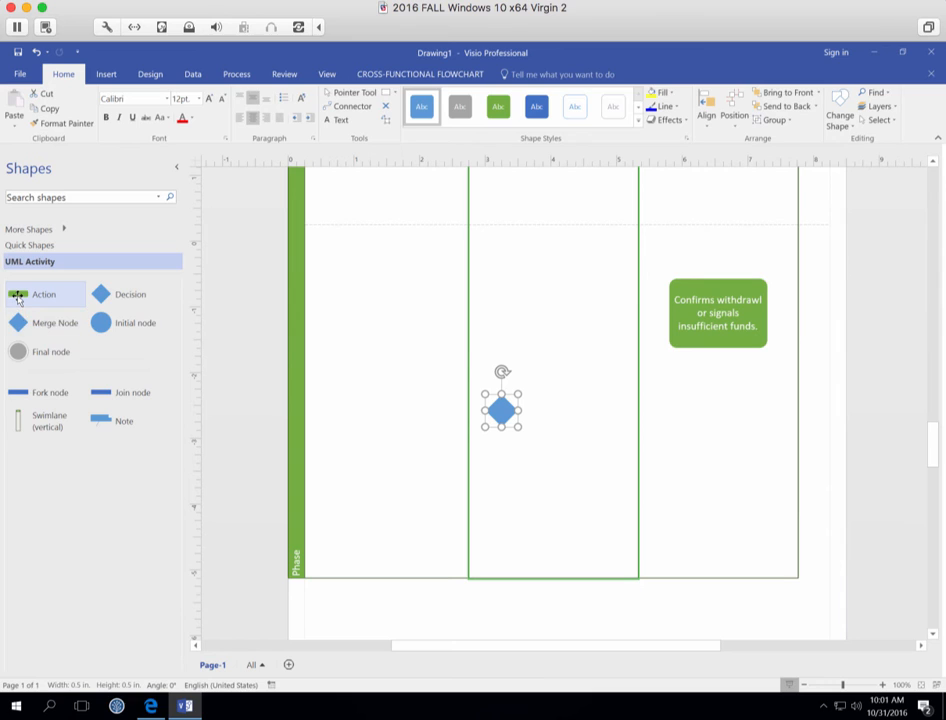
Step: Add an action in the System lane, below and to the right of the decision node, labelled "Dispense cash."
left_click_drag(18, 298, 592, 455)
double_click(591, 455)
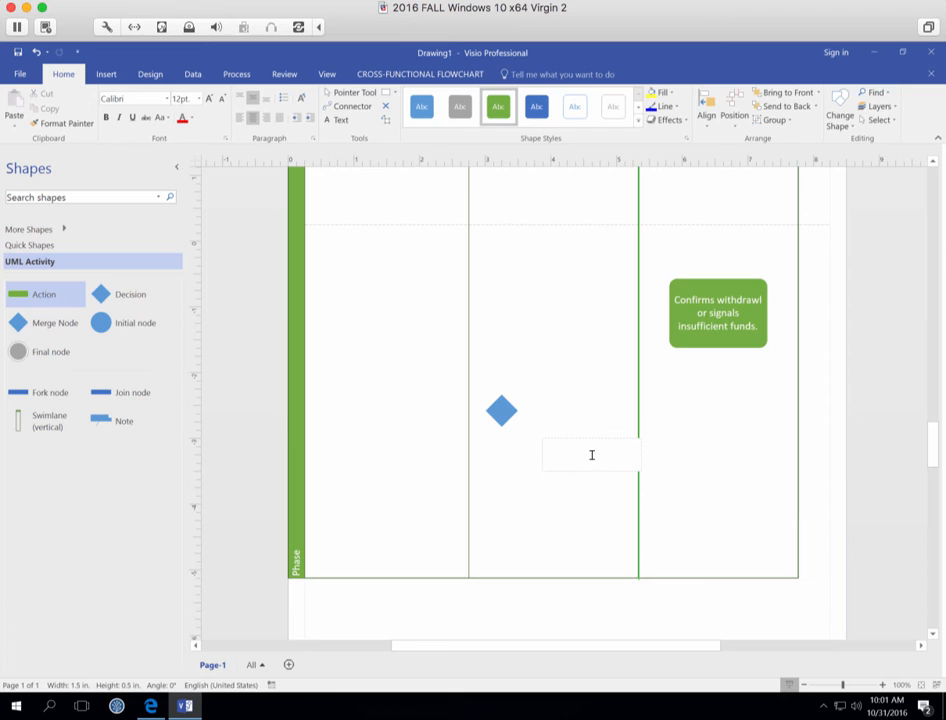
type("Dispense cash.")
left_click(586, 508)
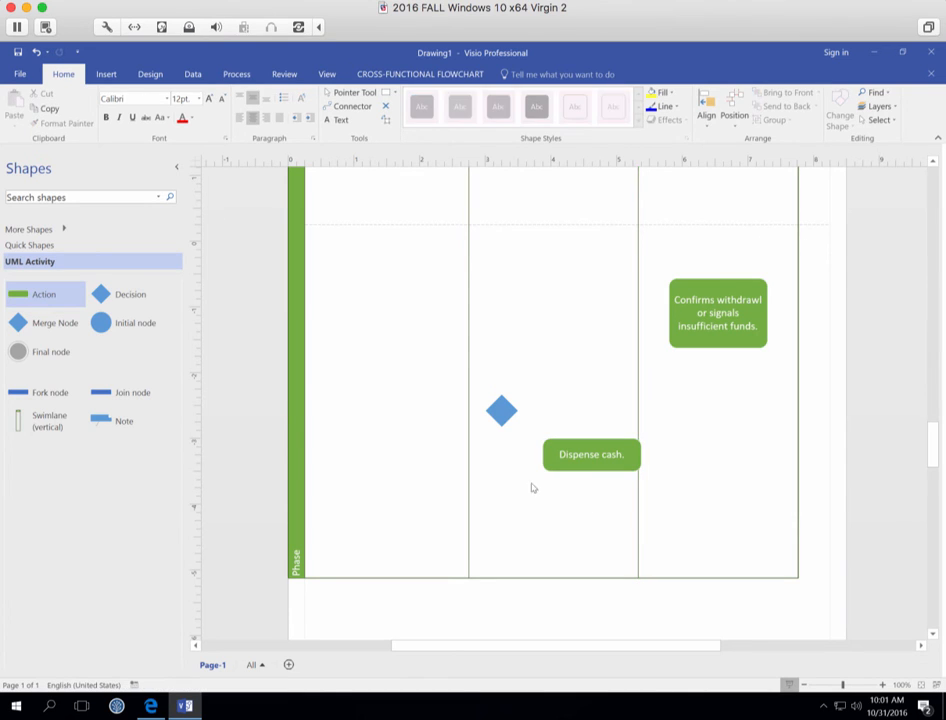
Step: Add an action directly below the "Dispense cash." action, labelled "Print receipt."
left_click_drag(28, 296, 592, 521)
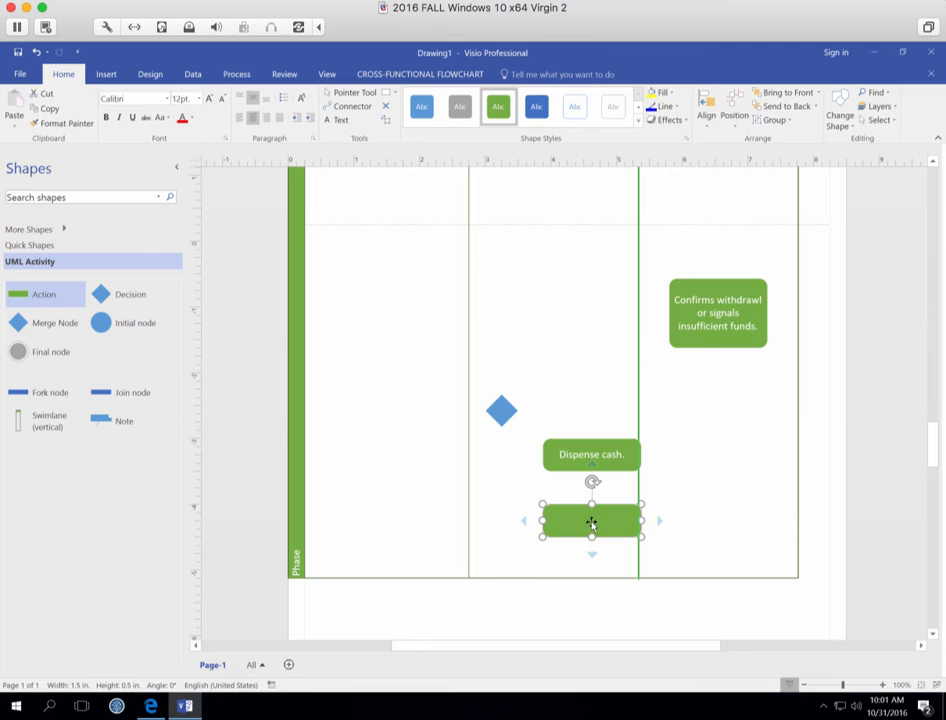
double_click(592, 521)
type("Pri")
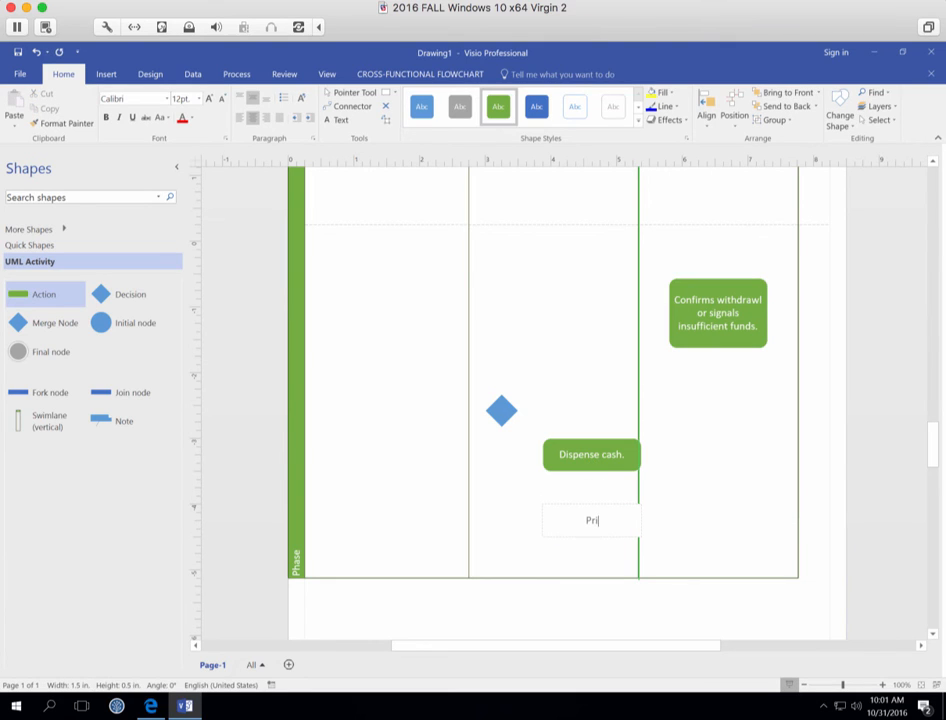
type("nt receipt.")
left_click(526, 521)
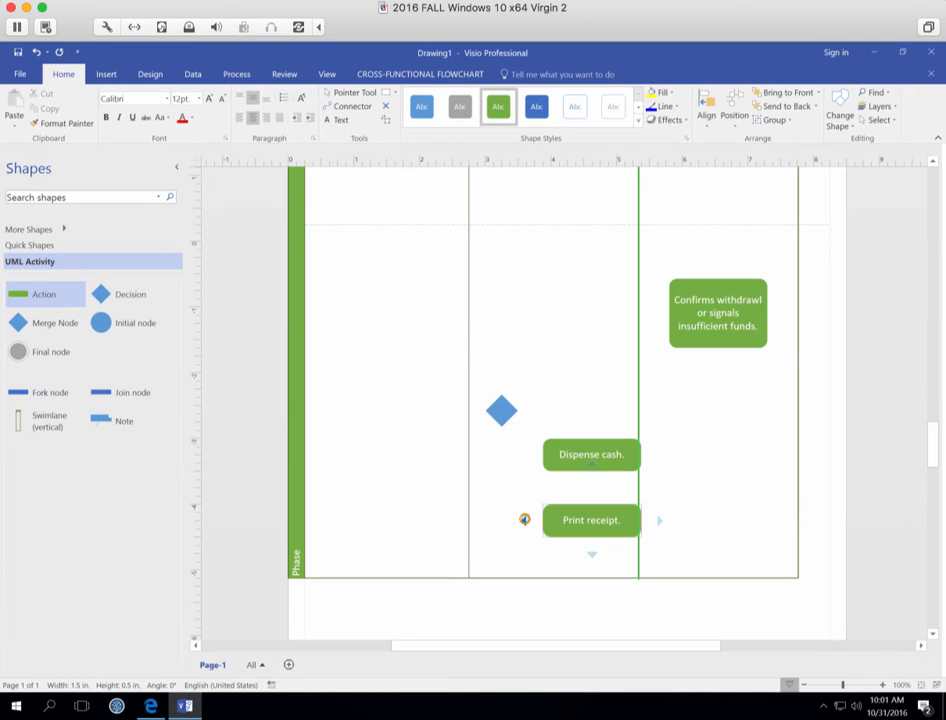
left_click(524, 520)
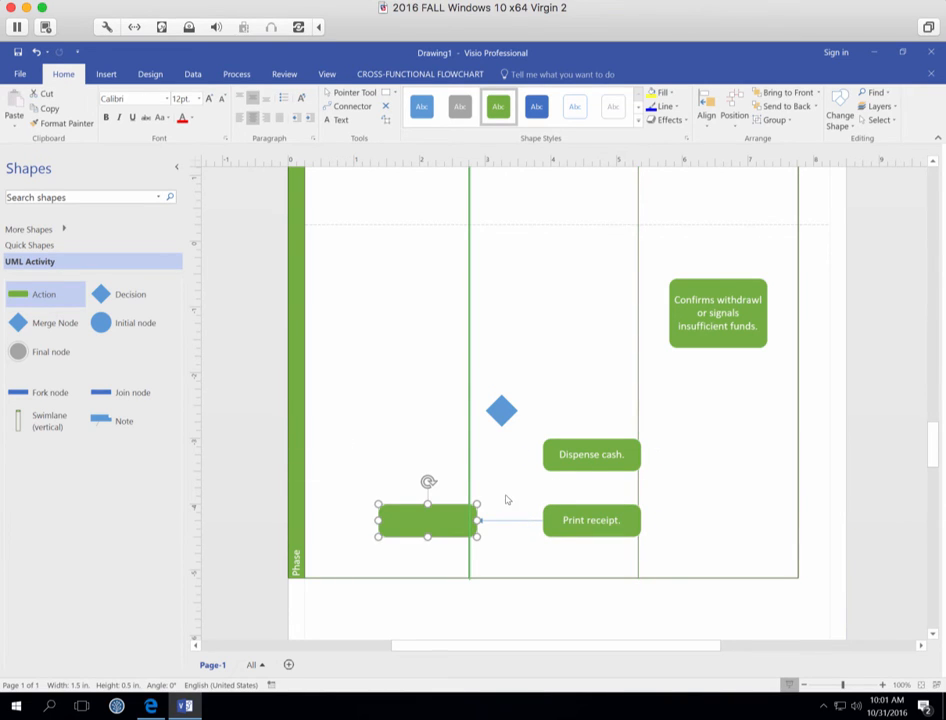
Step: Extend the three swimlanes downward until they end about 10 inches below the original page's lower edge
scroll(535, 497, "down", 5)
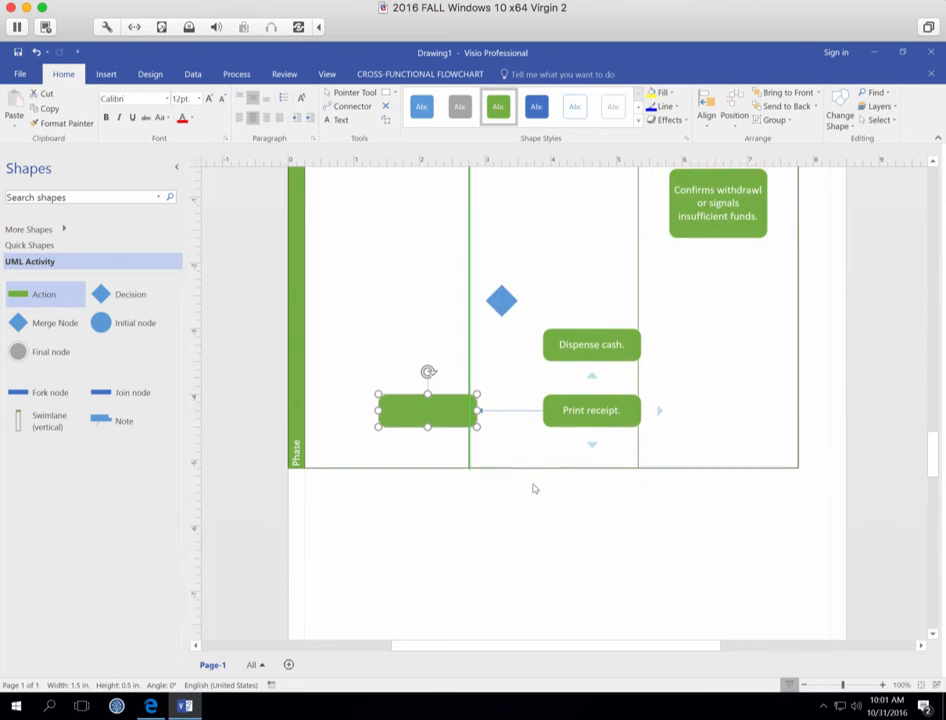
scroll(537, 480, "down", 6)
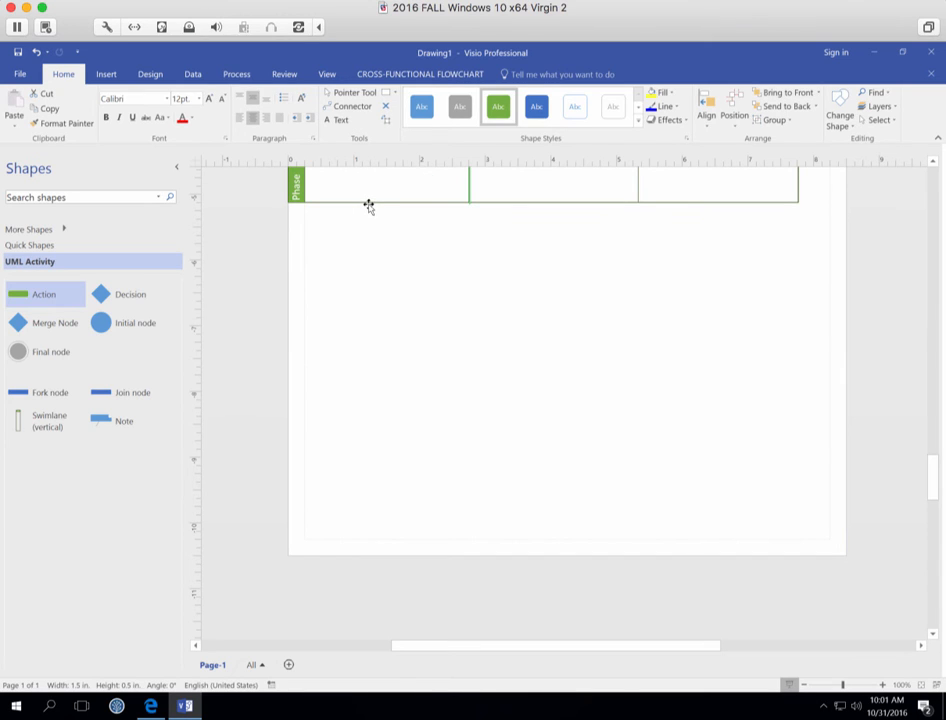
scroll(369, 206, "up", 1)
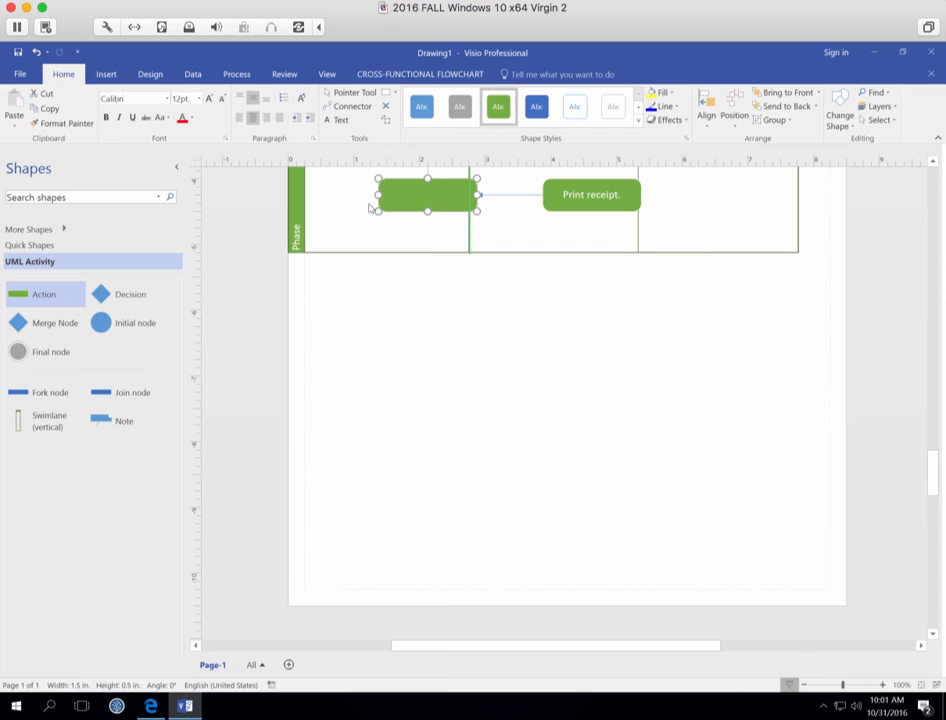
left_click(459, 276)
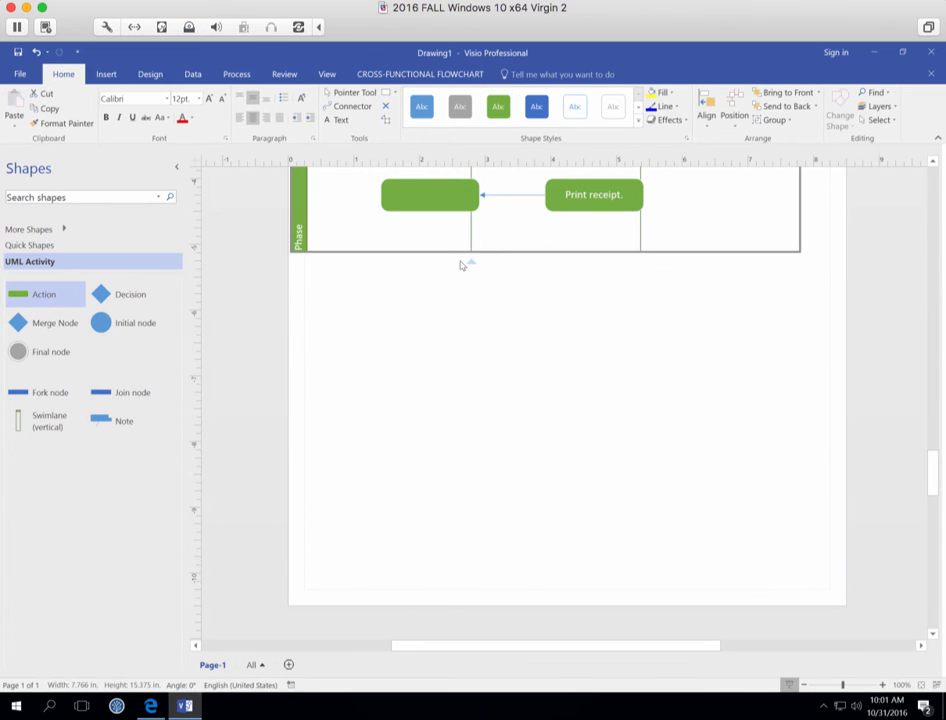
left_click(458, 252)
mouse_move(458, 252)
left_mouse_down()
mouse_move(503, 450)
mouse_move(491, 509)
mouse_move(450, 279)
mouse_move(456, 250)
left_mouse_up()
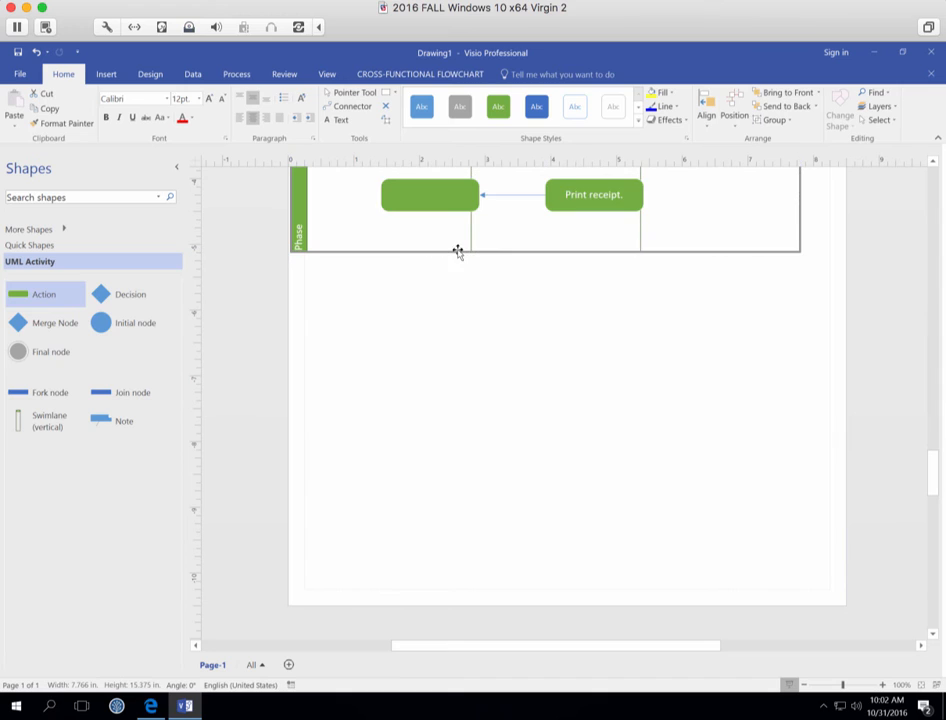
left_click(696, 455)
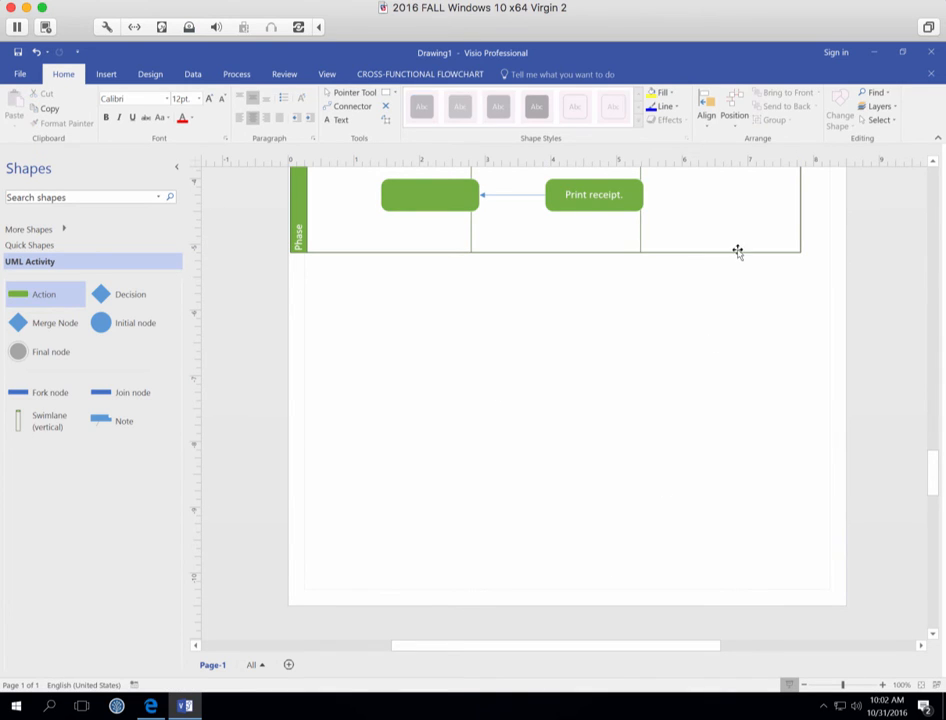
left_click_drag(738, 253, 784, 577)
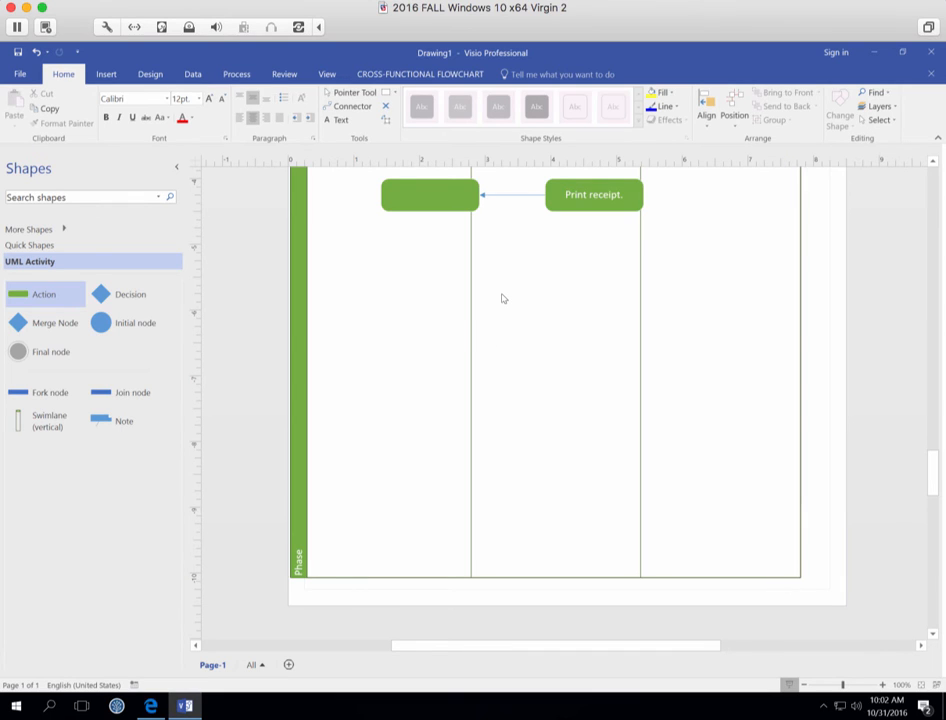
Step: Delete the connector between the "Print receipt." action and the blank action beside it
scroll(503, 298, "up", 5)
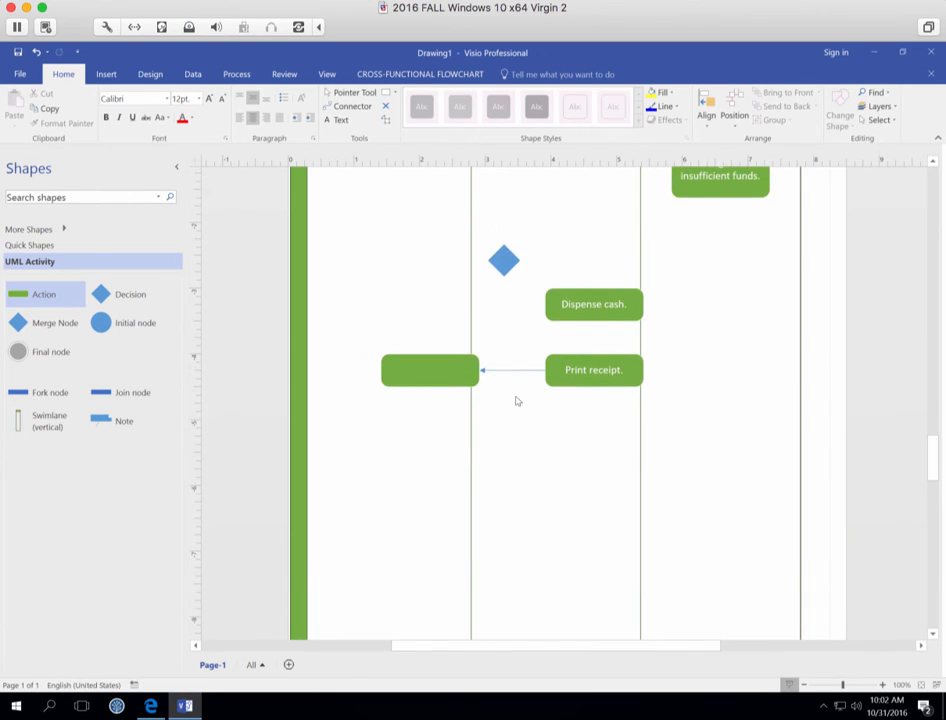
left_click(511, 370)
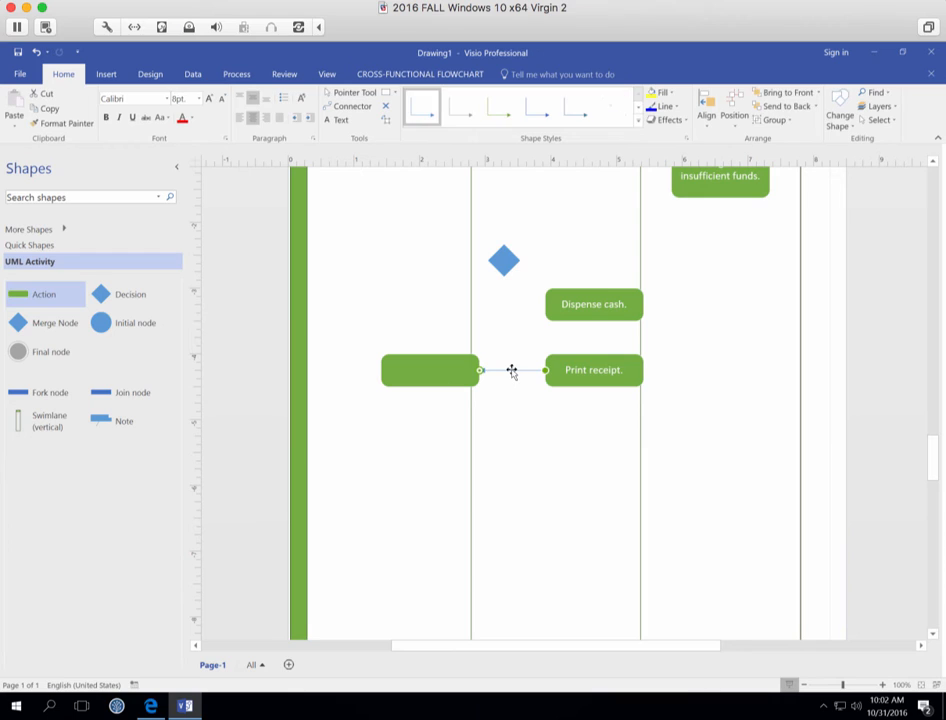
key("Delete")
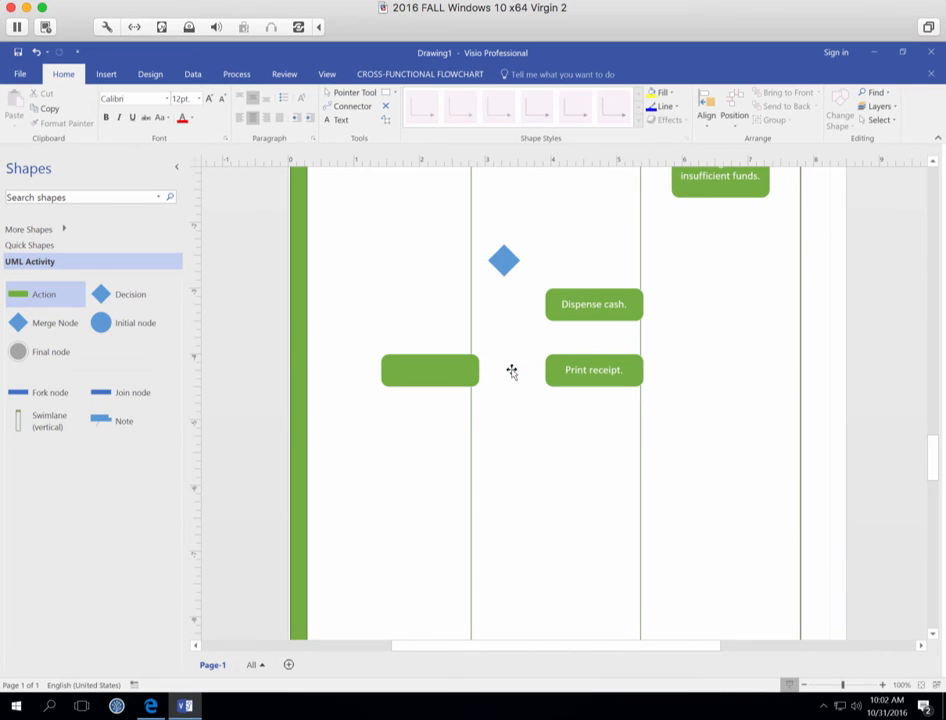
Step: Stack "Dispense cash." and "Print receipt." along the System lane's left edge, and place the blank action below them at its right edge
left_click(628, 296)
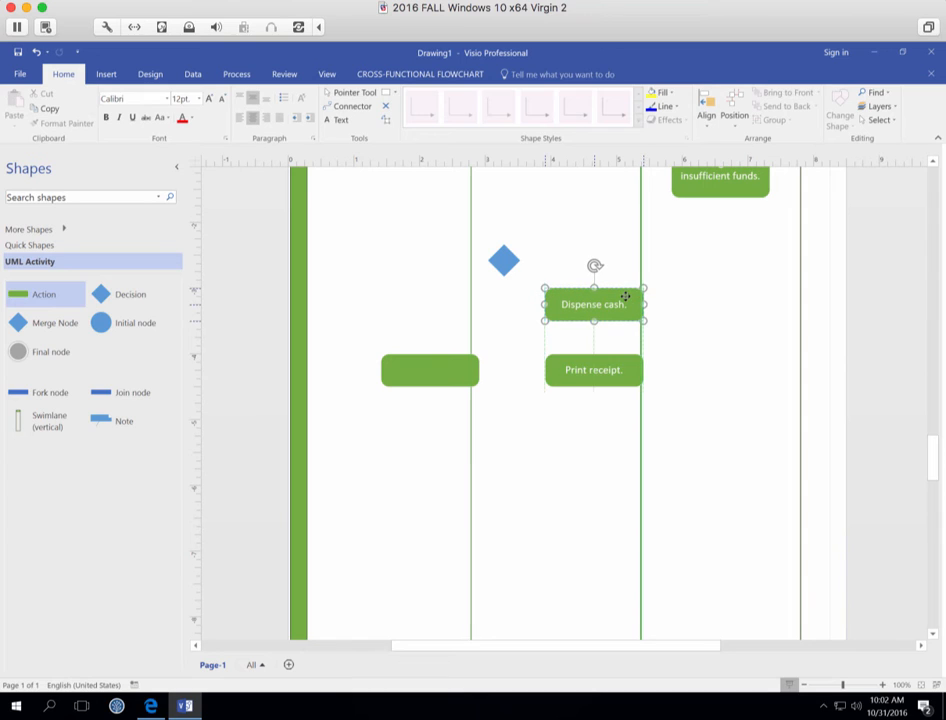
left_click_drag(629, 363, 625, 361)
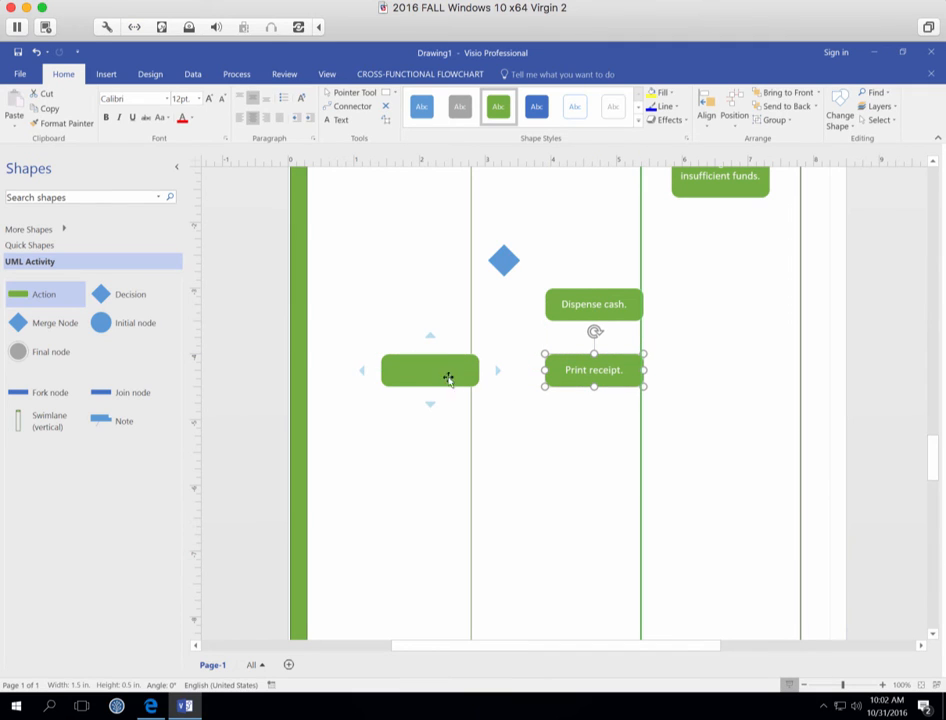
left_click_drag(432, 374, 600, 444)
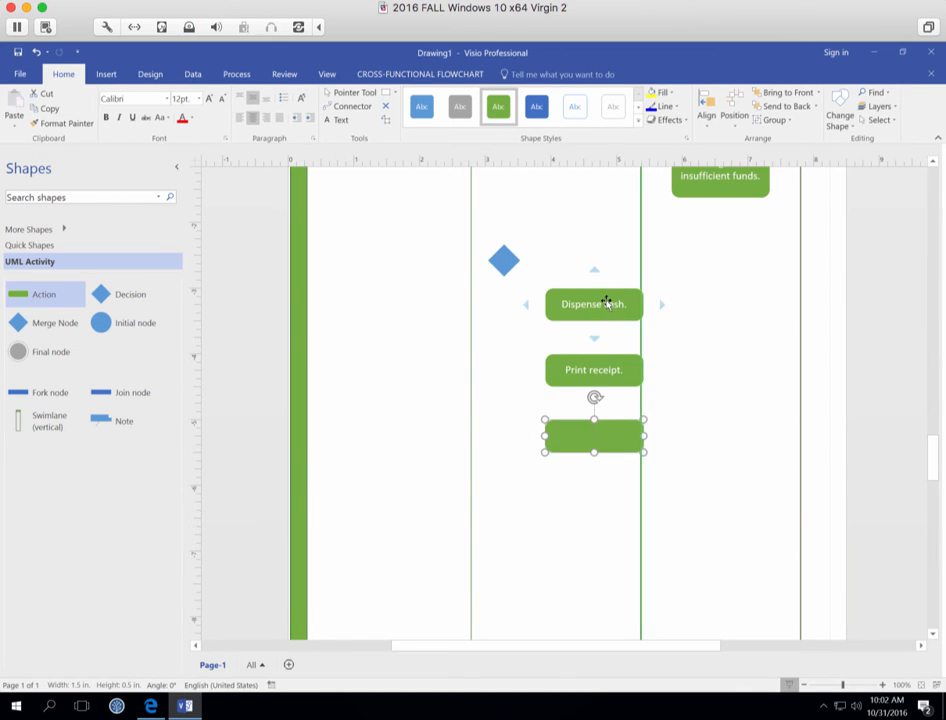
left_click_drag(604, 317, 531, 322)
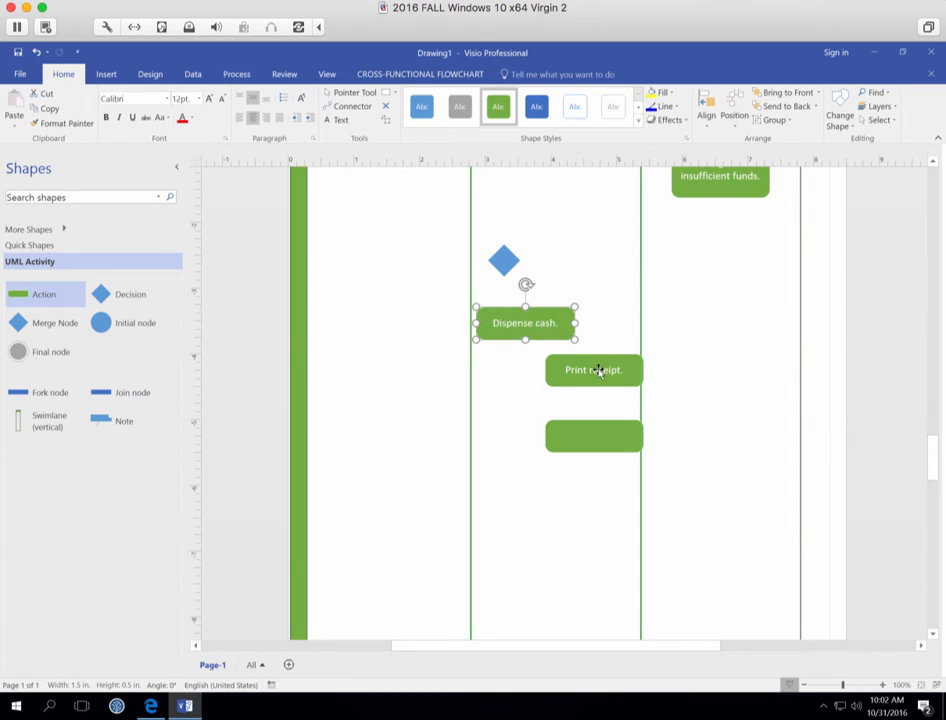
left_click_drag(600, 370, 523, 392)
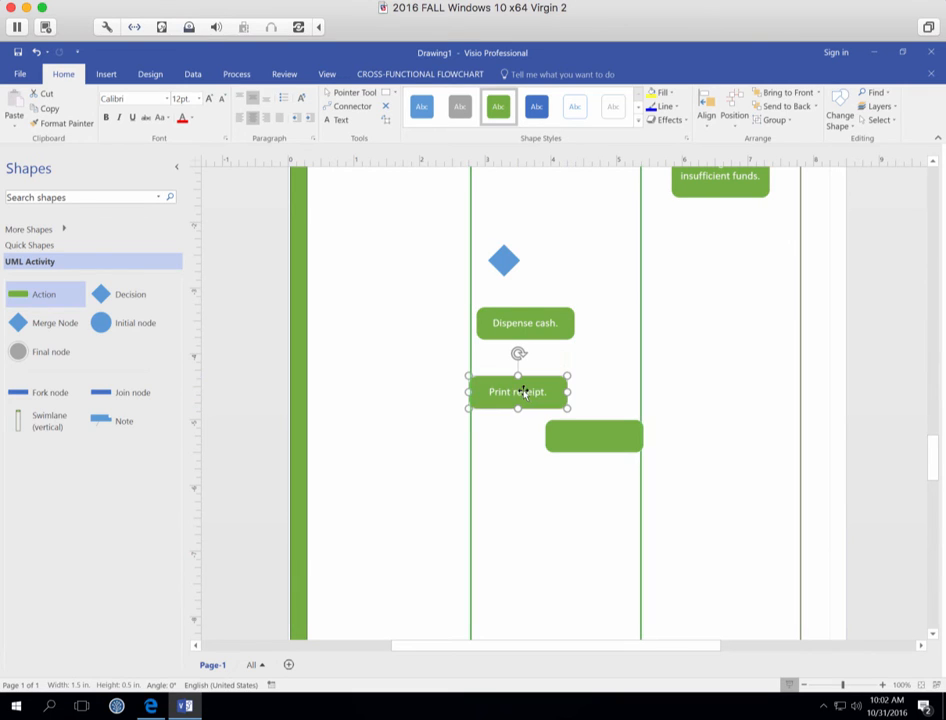
left_click_drag(593, 439, 606, 498)
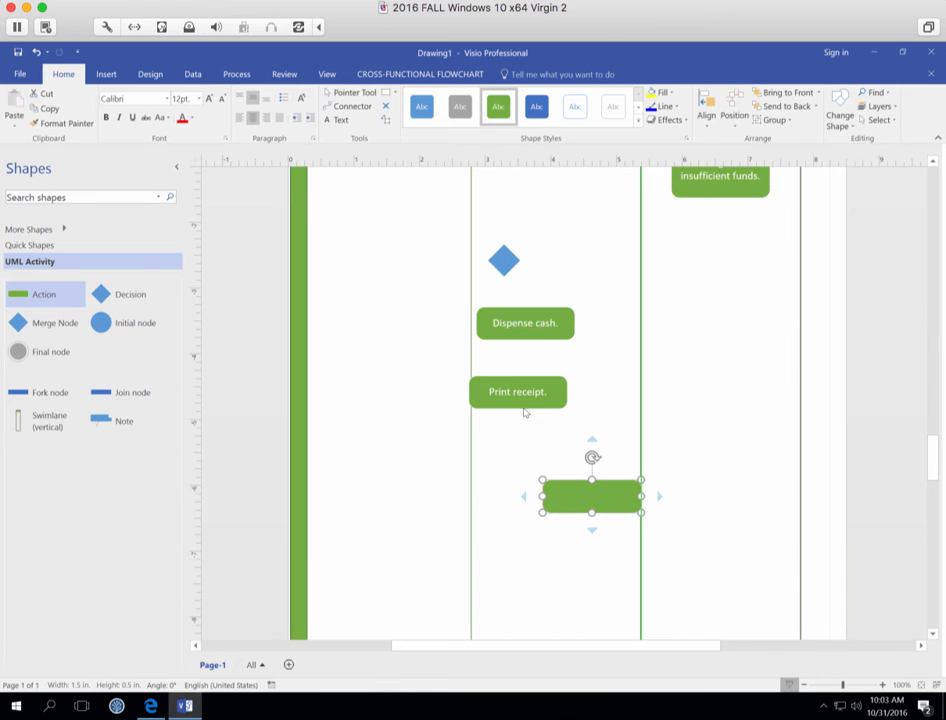
left_click_drag(534, 384, 543, 386)
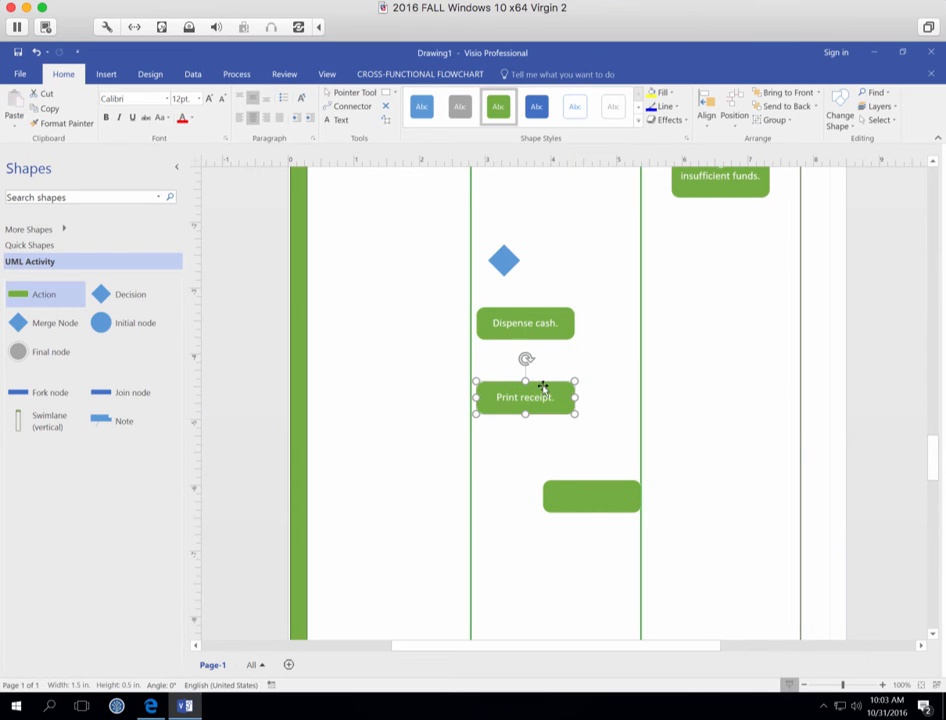
Step: Label the blank action in the System lane "Print advice of refusal."
double_click(587, 498)
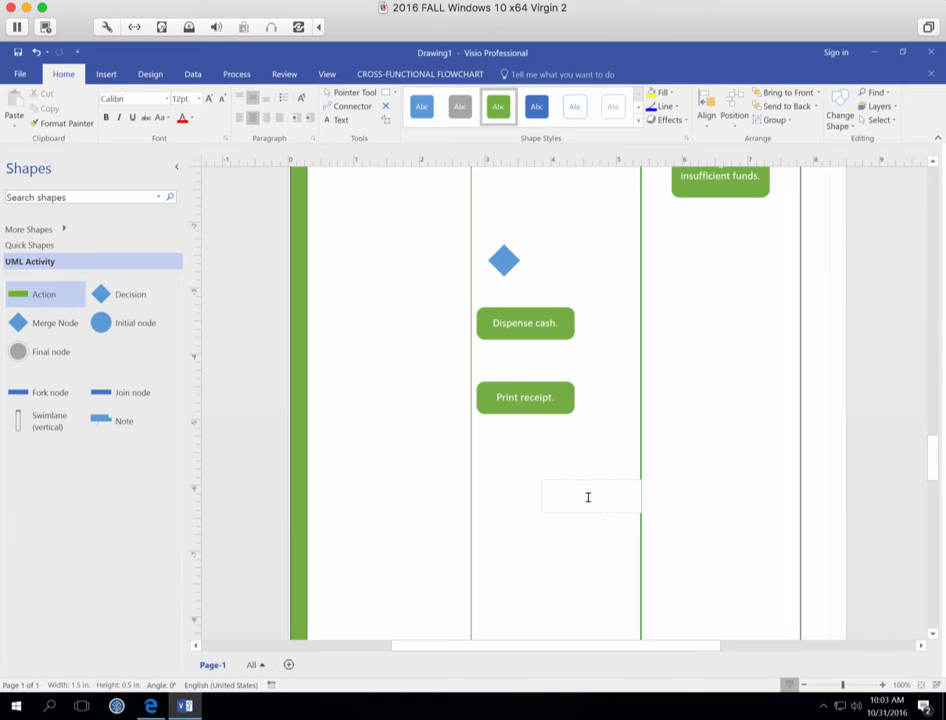
type("Print advice of refusal.")
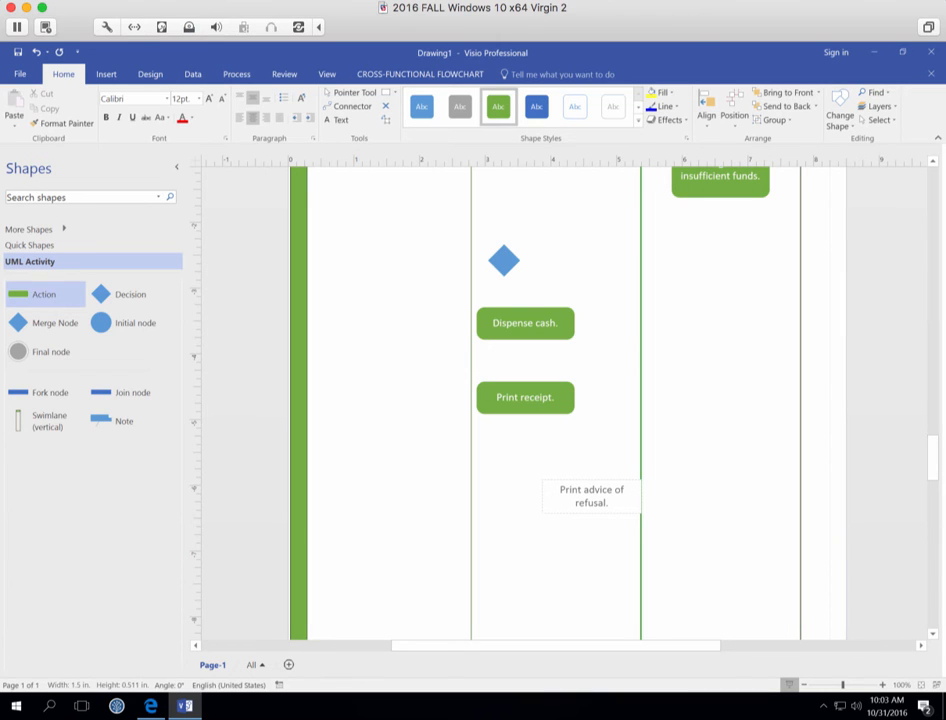
left_click(590, 566)
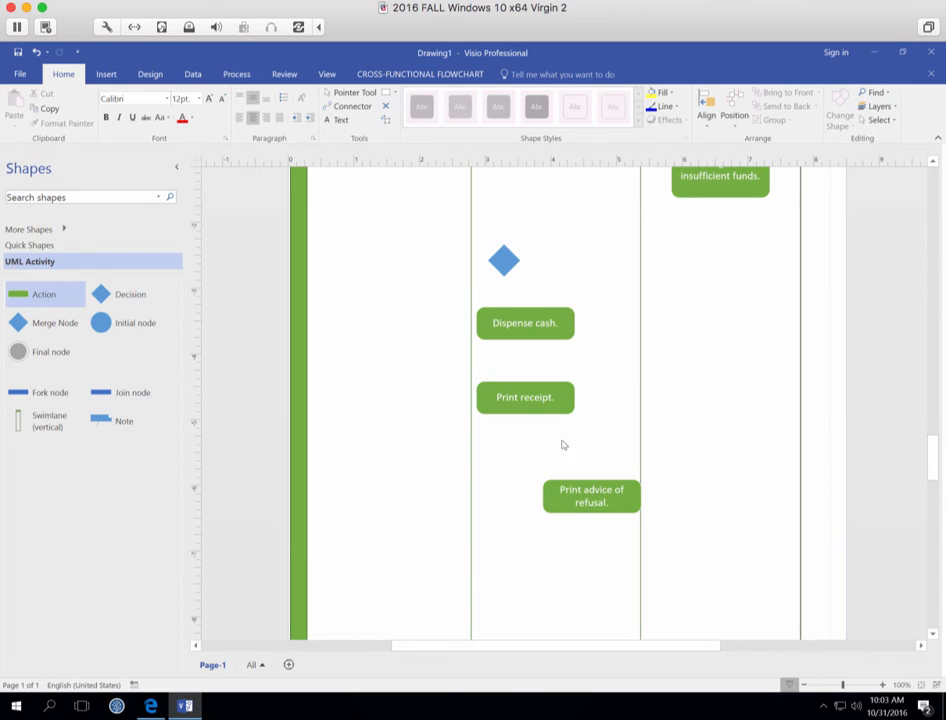
Step: Center the decision node above "Dispense cash." and add a merge node below "Print advice of refusal." in the System lane
left_click_drag(503, 258, 518, 256)
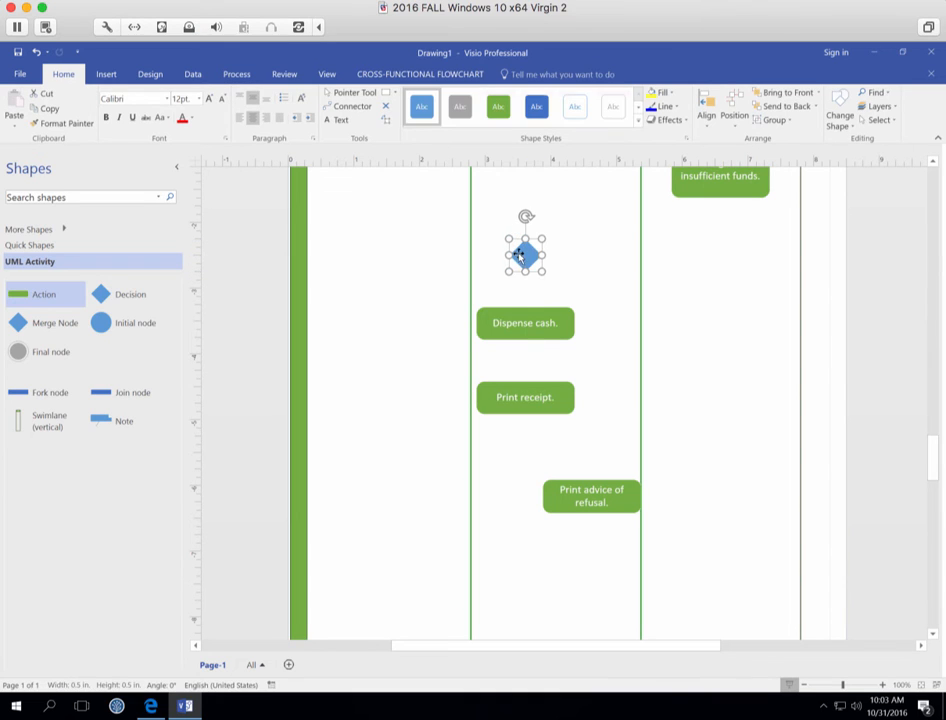
left_click(595, 393)
mouse_move(588, 521)
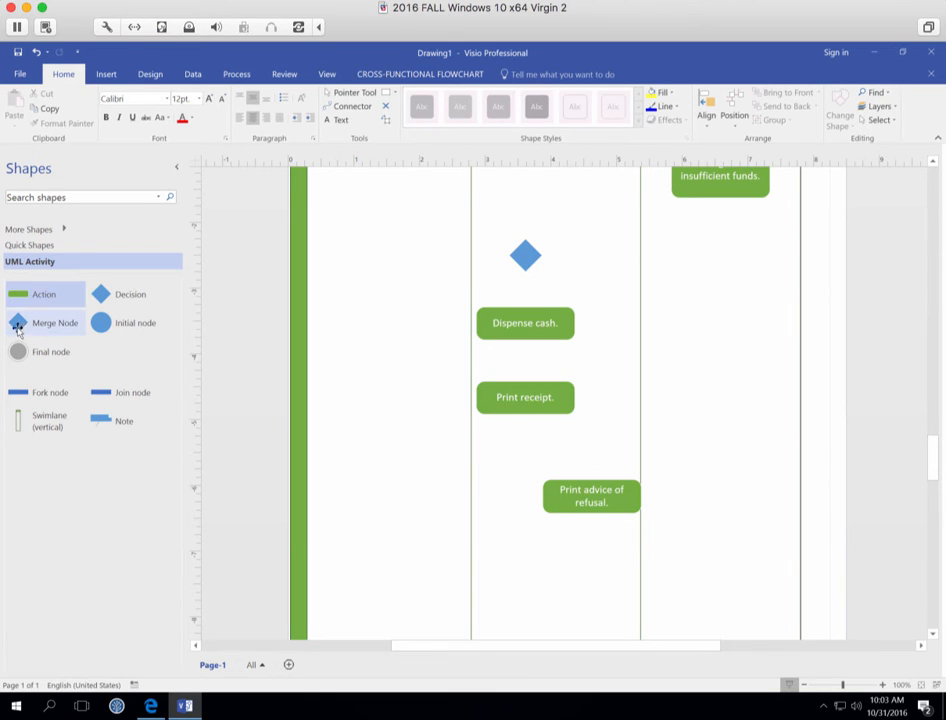
left_click_drag(20, 326, 546, 580)
scroll(566, 563, "down", 3)
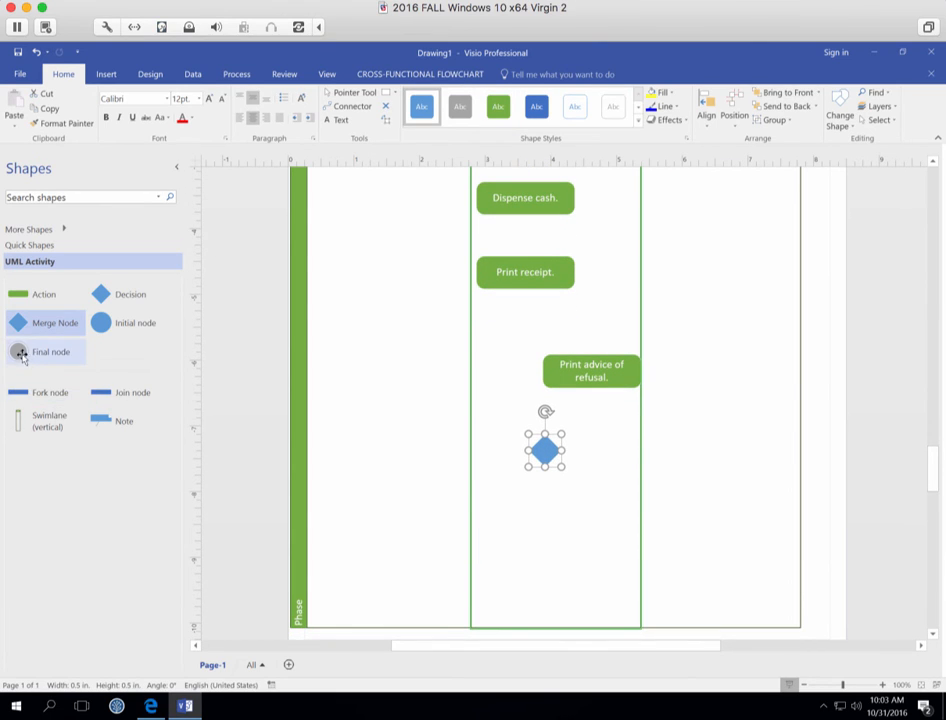
left_click_drag(30, 362, 548, 530)
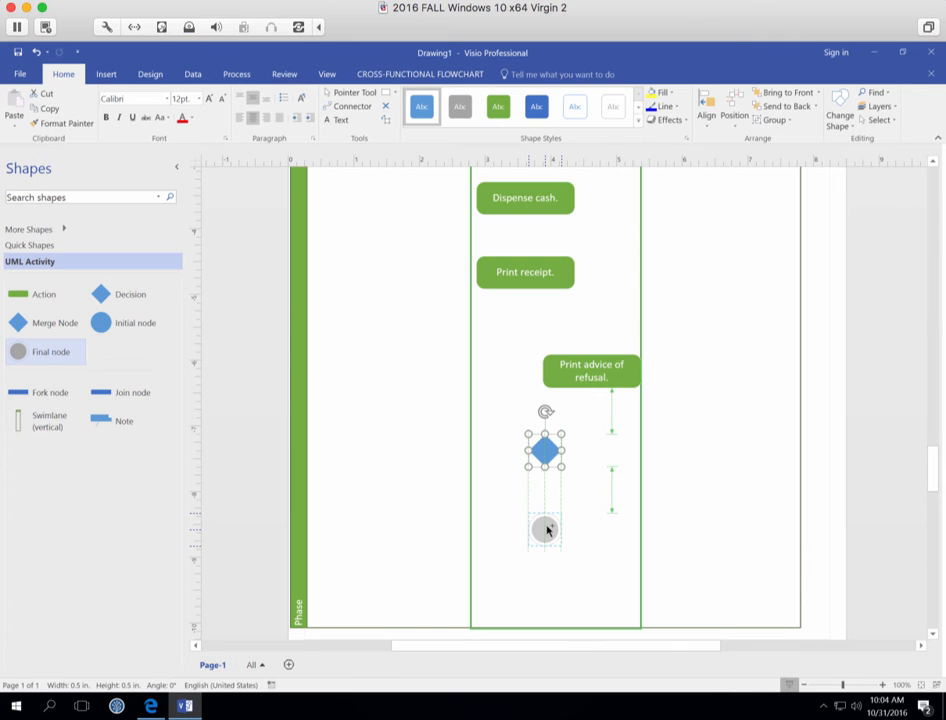
left_click_drag(548, 530, 547, 526)
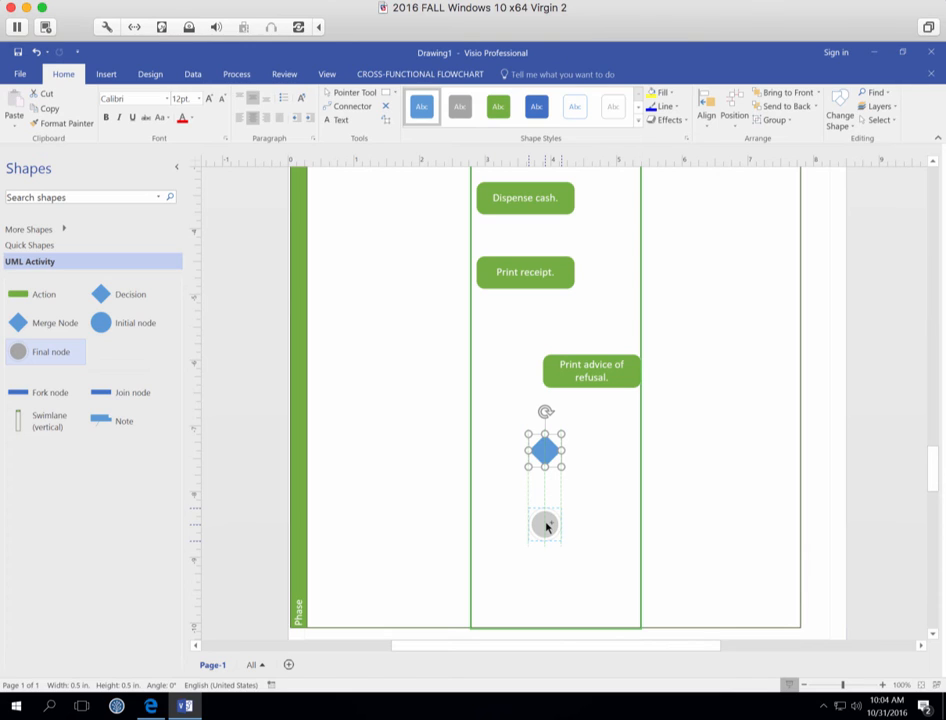
left_click_drag(547, 526, 545, 524)
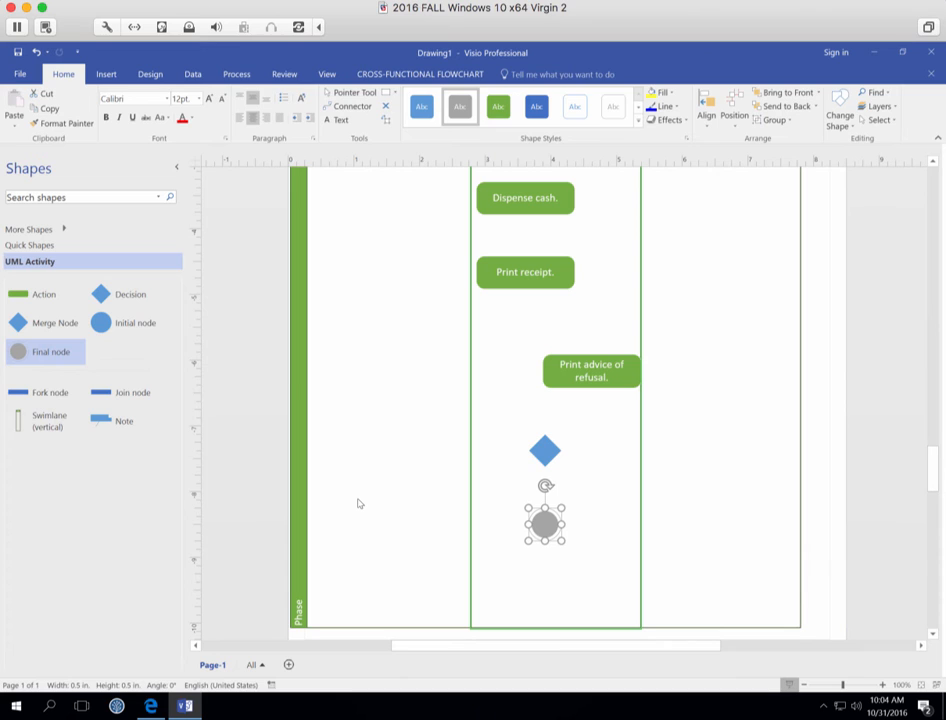
key("Delete")
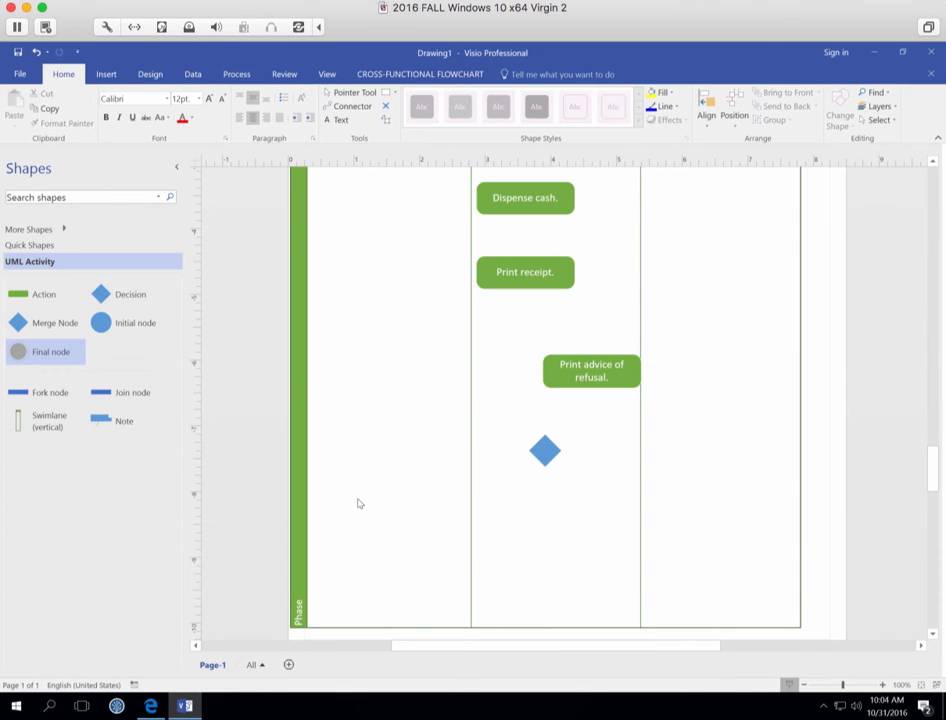
Step: Add a blank action near the bottom of the Customer lane, with a final node centered directly below it
left_click(19, 296)
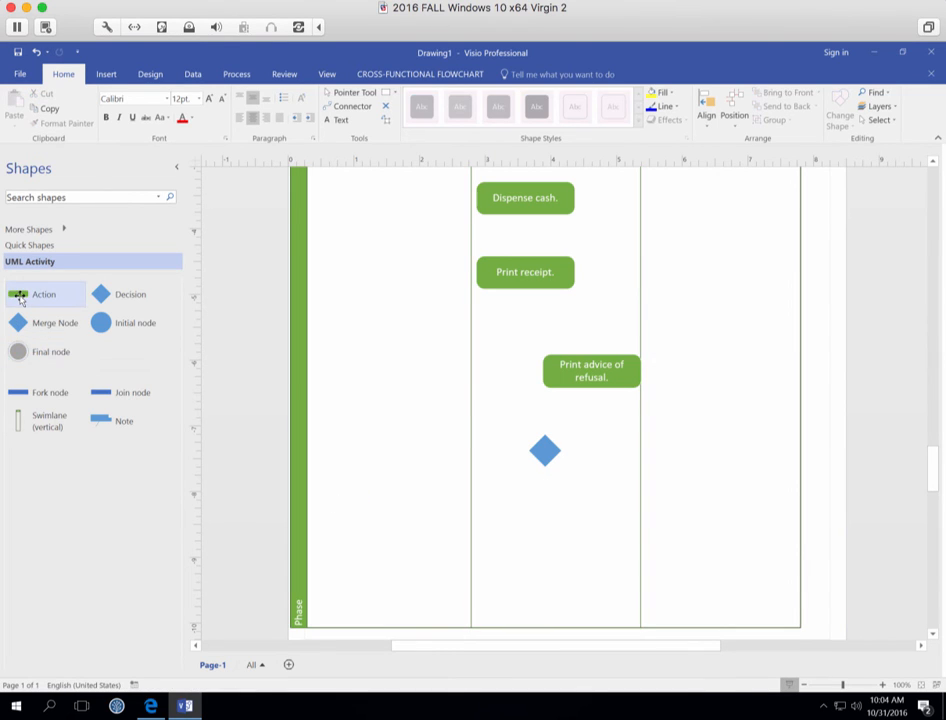
left_click_drag(19, 297, 389, 515)
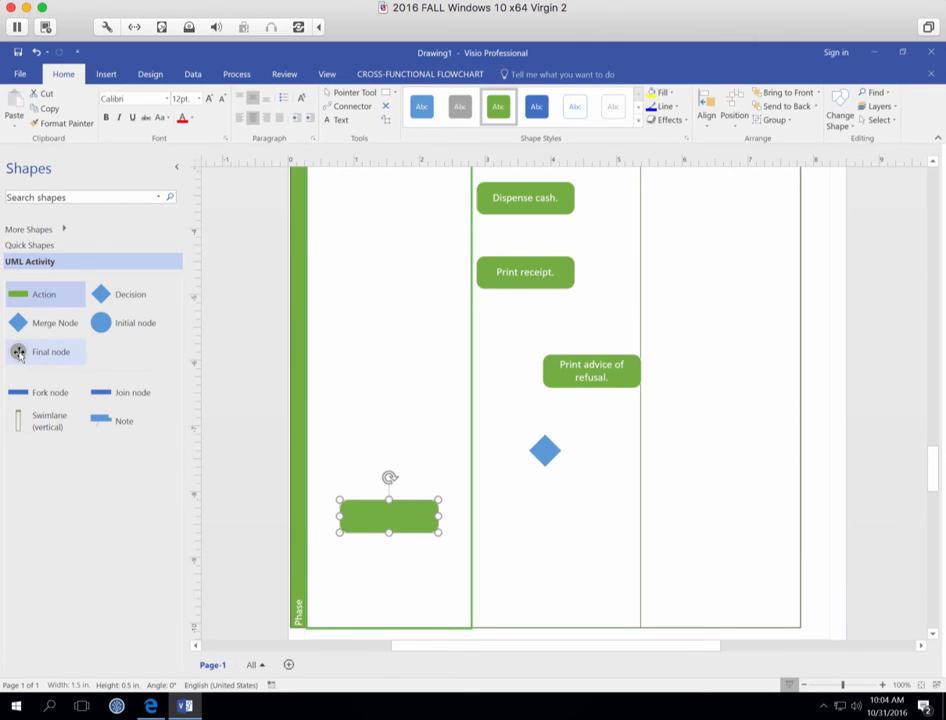
left_click_drag(17, 352, 388, 590)
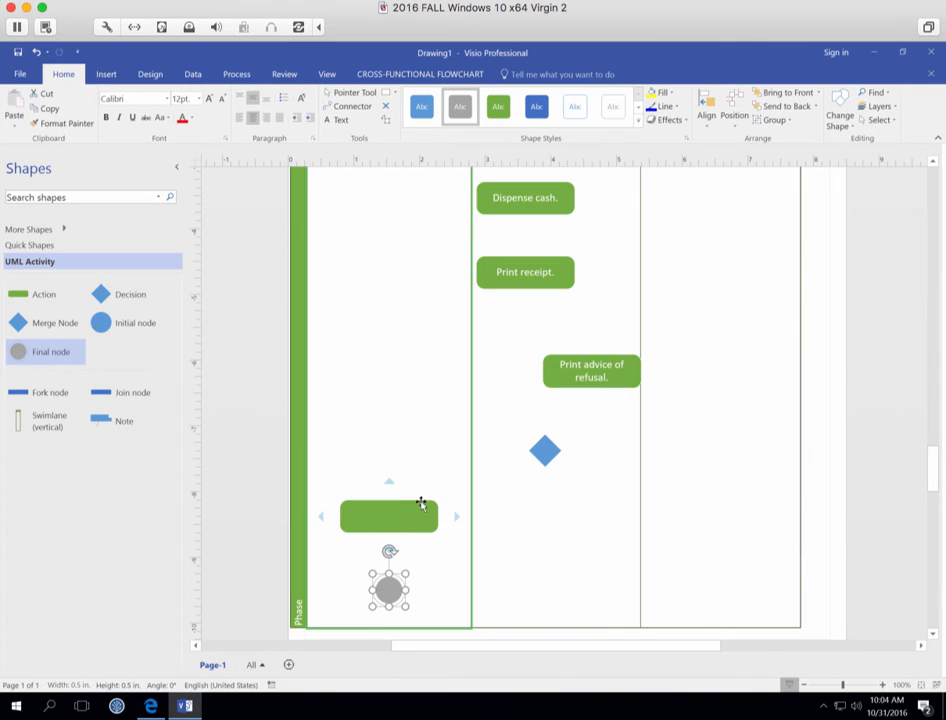
Step: Draw connectors from "Asks to withdraw cash." to "Prompts for choice of account." and from there to "Chooses account."
scroll(395, 476, "up", 3)
scroll(395, 476, "up", 8)
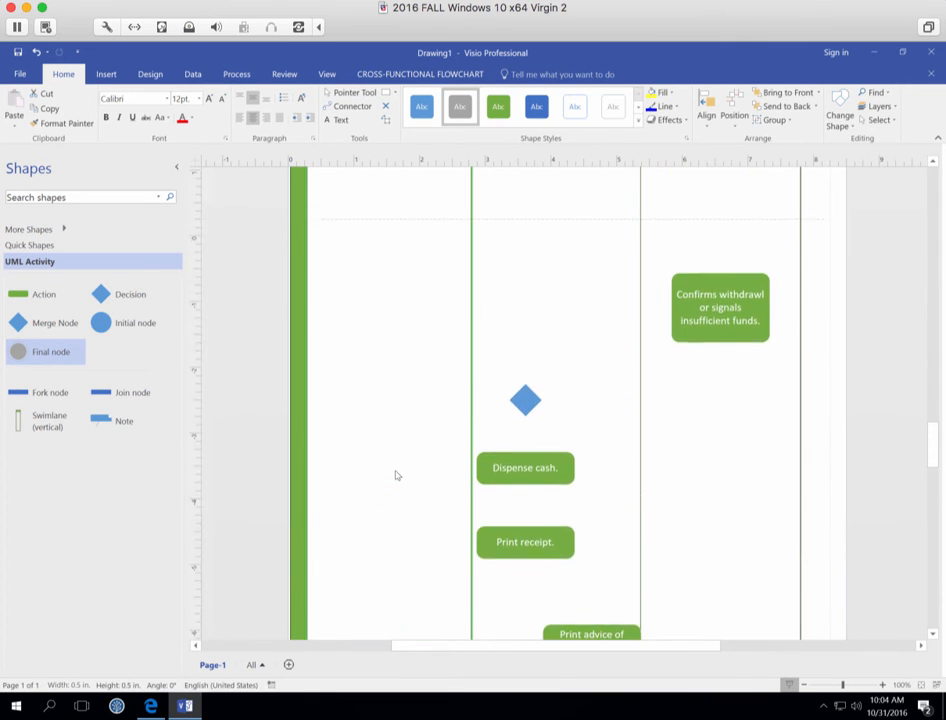
scroll(396, 476, "up", 6)
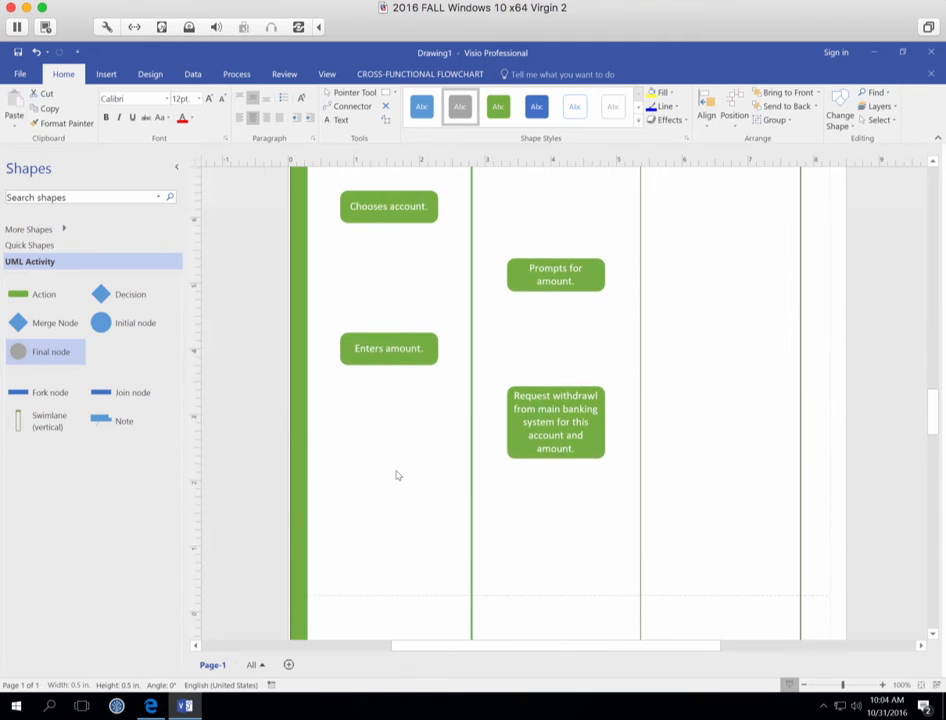
scroll(401, 474, "up", 2)
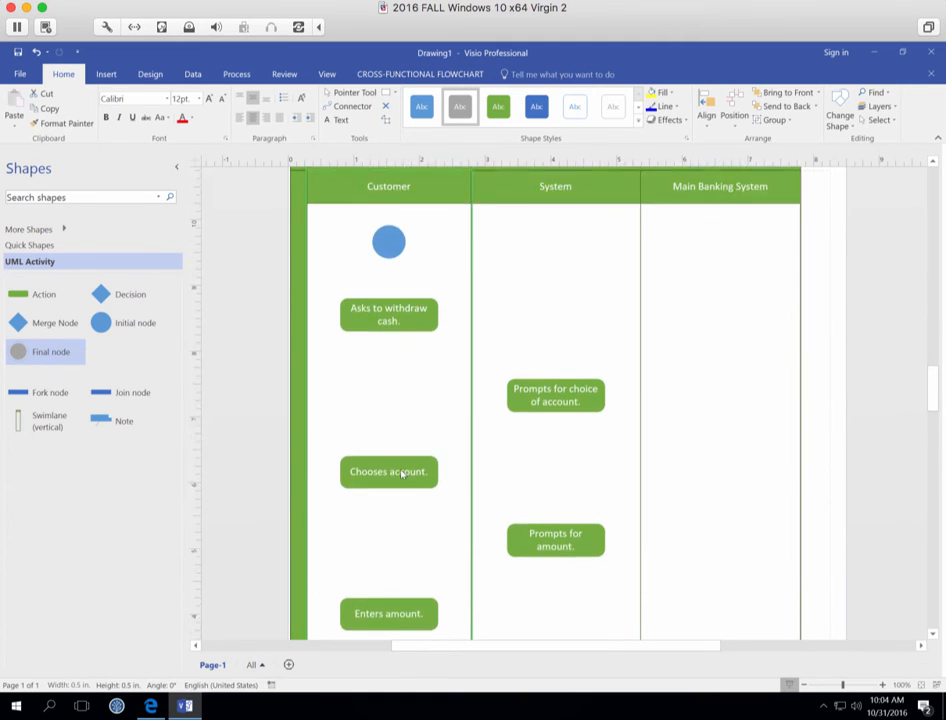
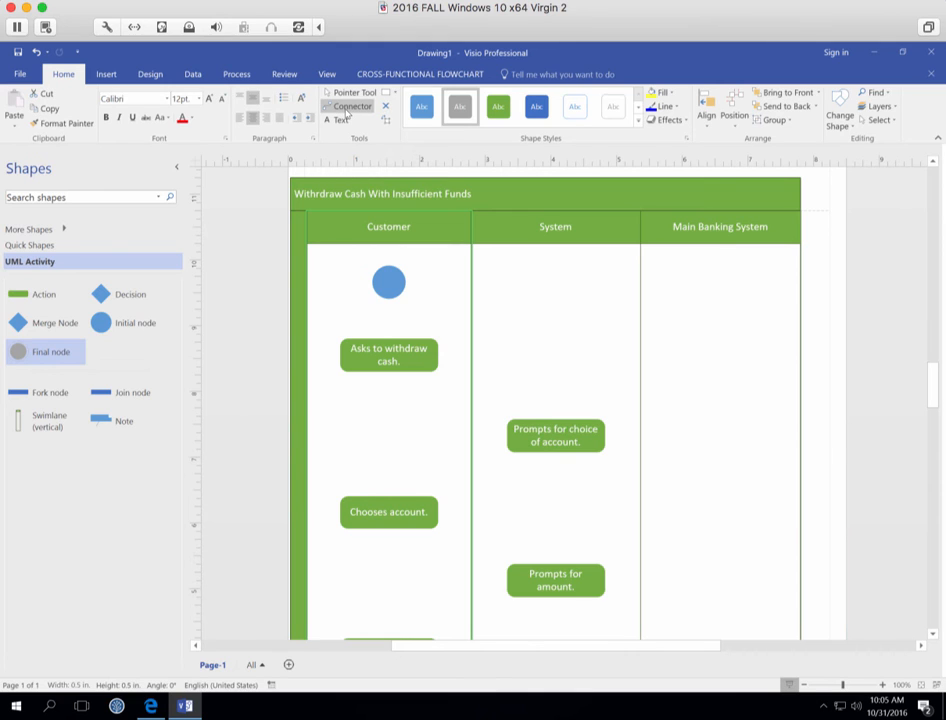
left_click(346, 109)
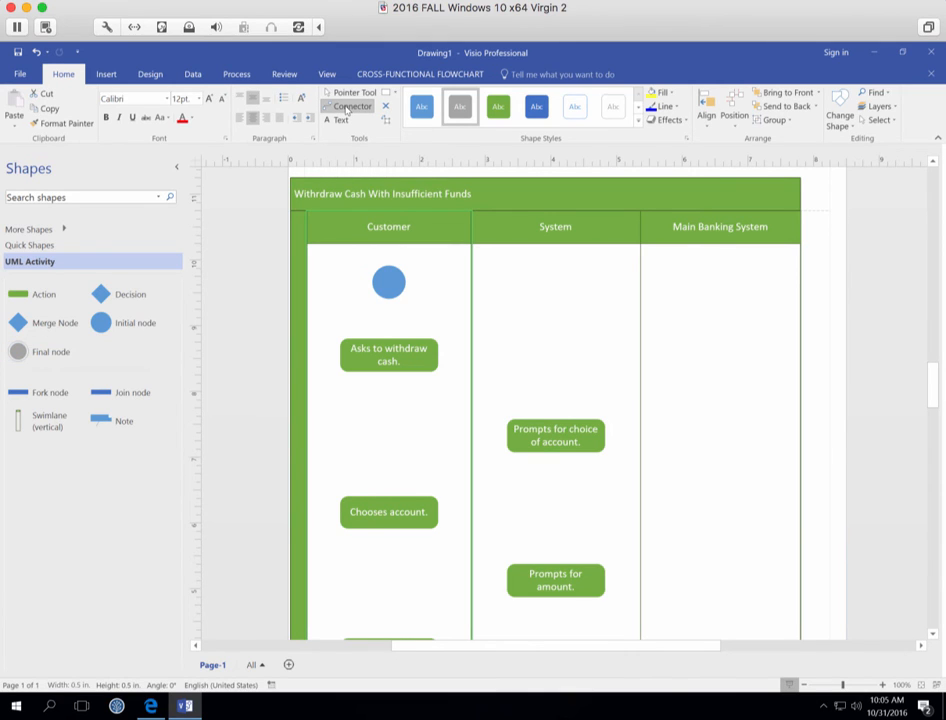
left_click(412, 360)
left_click_drag(390, 376, 508, 435)
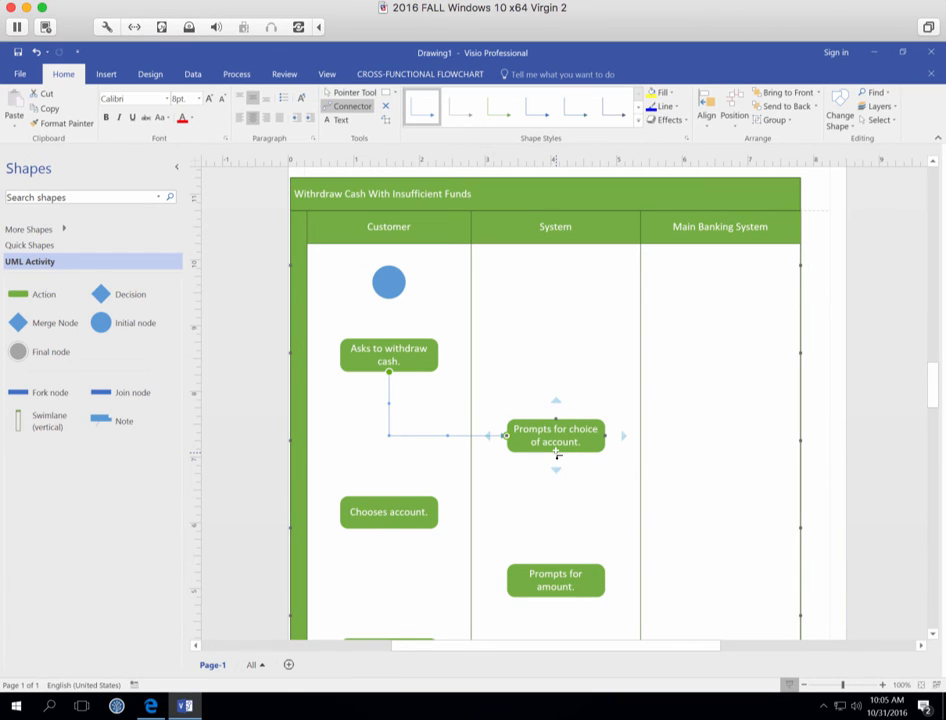
left_click_drag(557, 453, 438, 512)
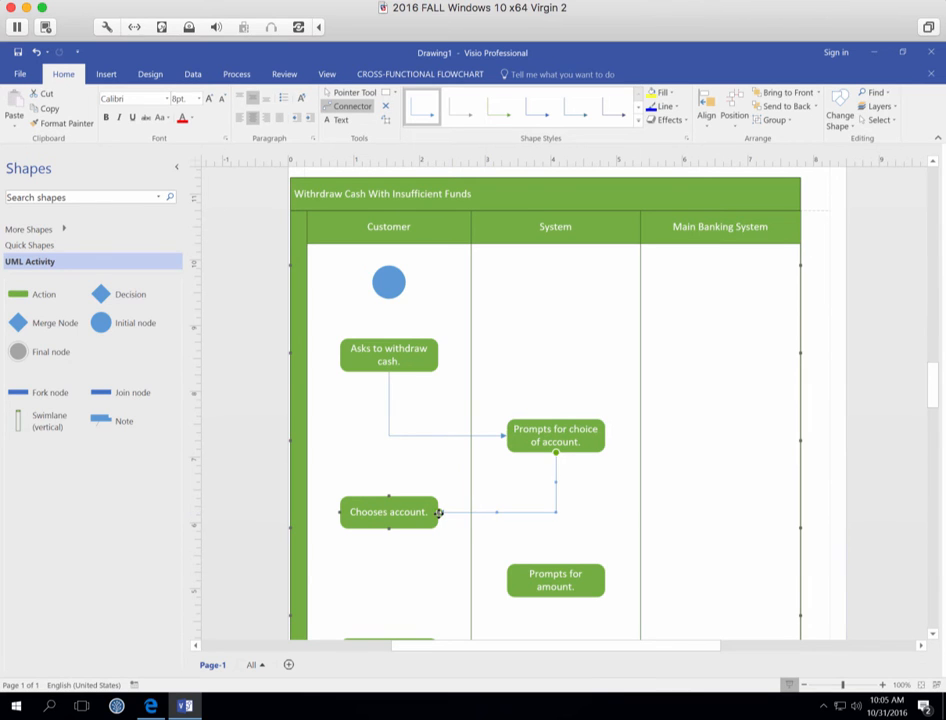
Step: Draw connectors from "Chooses account." to "Prompts for amount." and from there to "Enters amount."
scroll(438, 512, "down", 3)
scroll(437, 514, "down", 1)
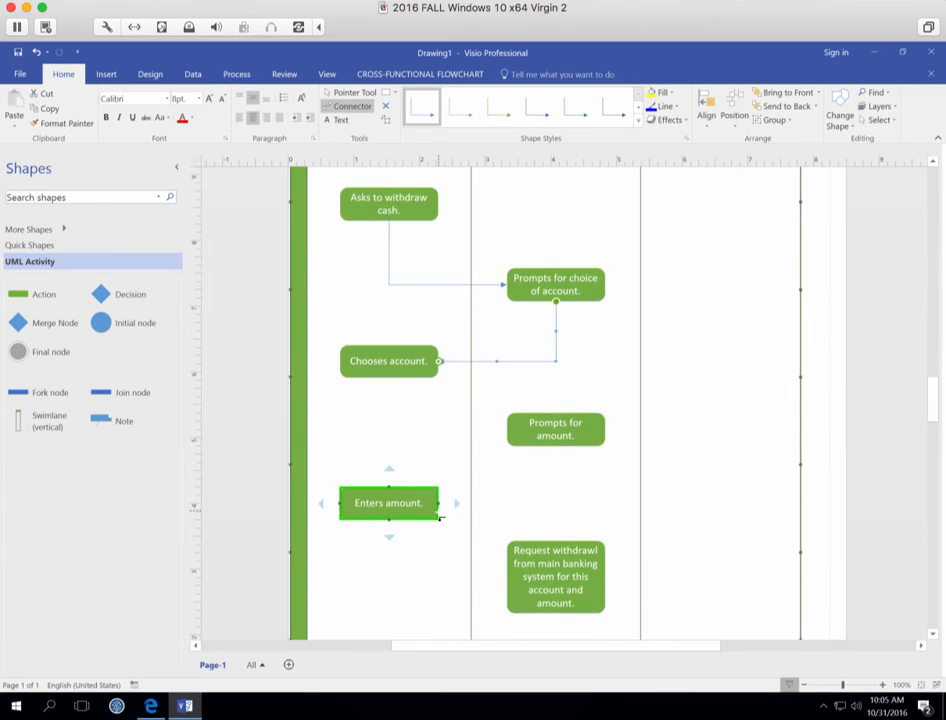
left_click(396, 365)
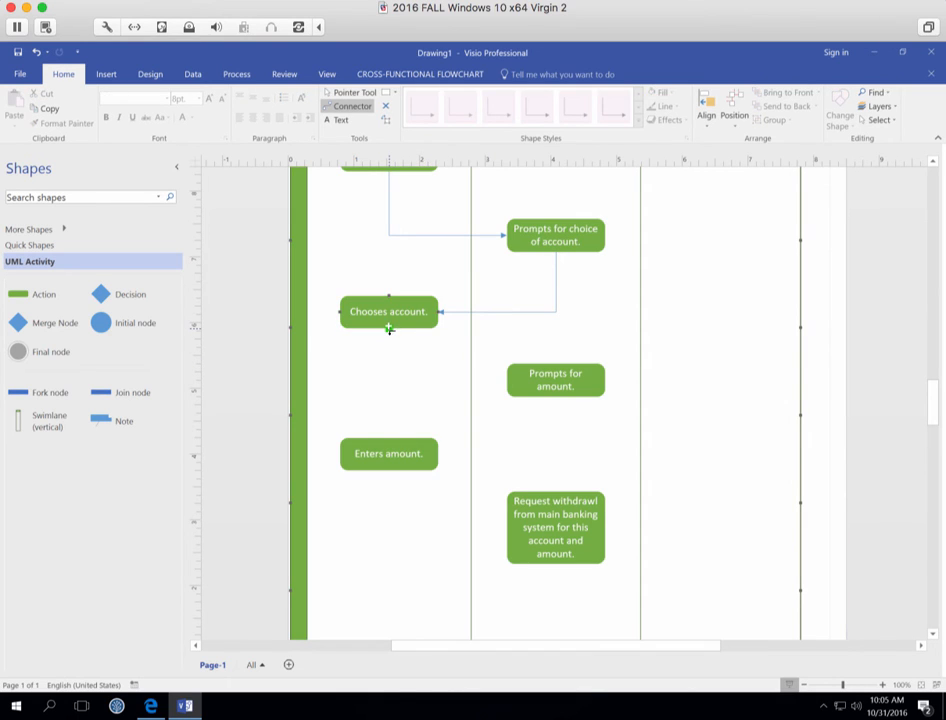
left_click_drag(390, 329, 508, 380)
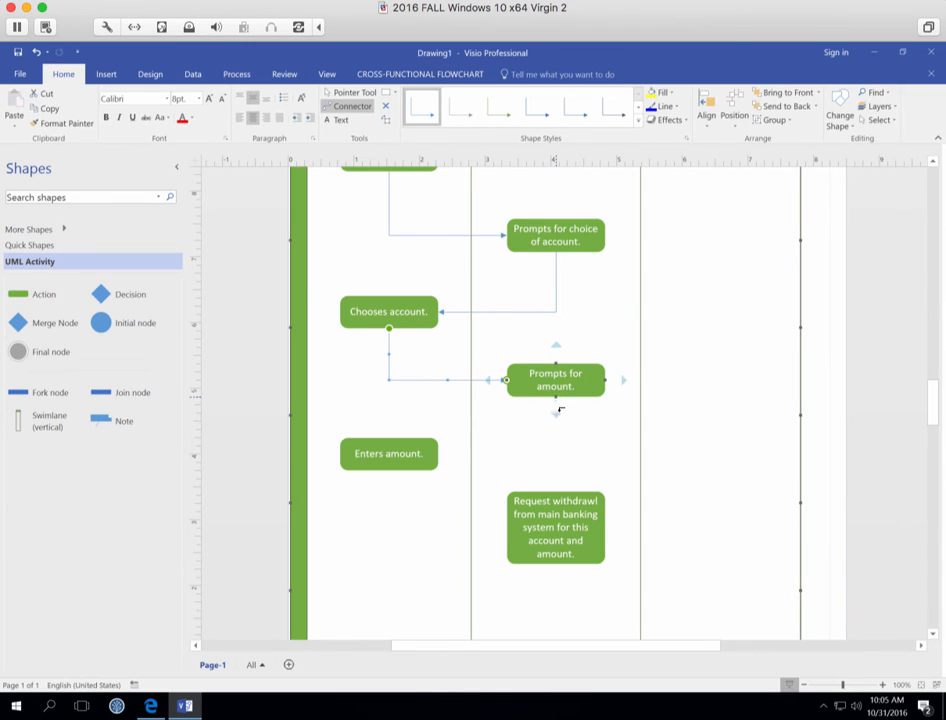
left_click_drag(560, 408, 439, 454)
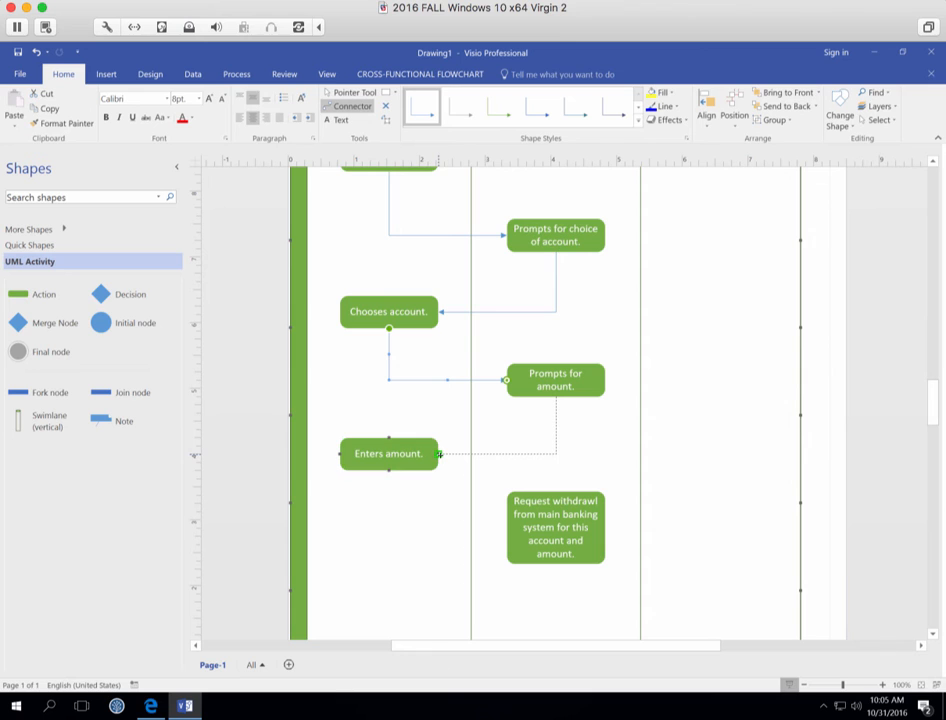
Step: Draw a connector from the bottom of "Enters amount." to the left side of the withdrawal request action in the System lane
scroll(450, 475, "down", 5)
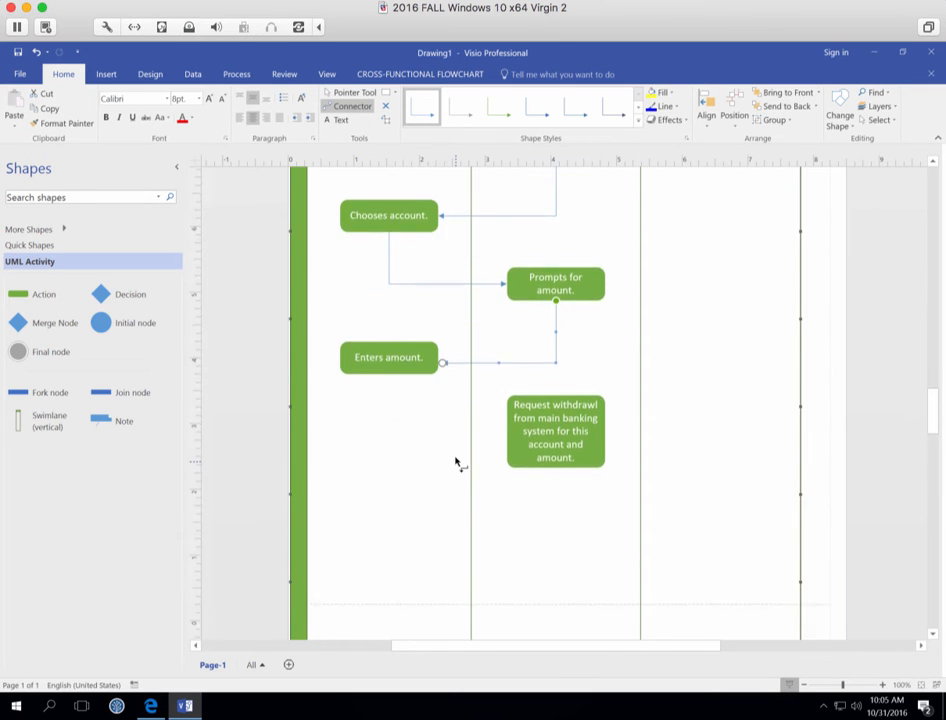
scroll(456, 462, "down", 1)
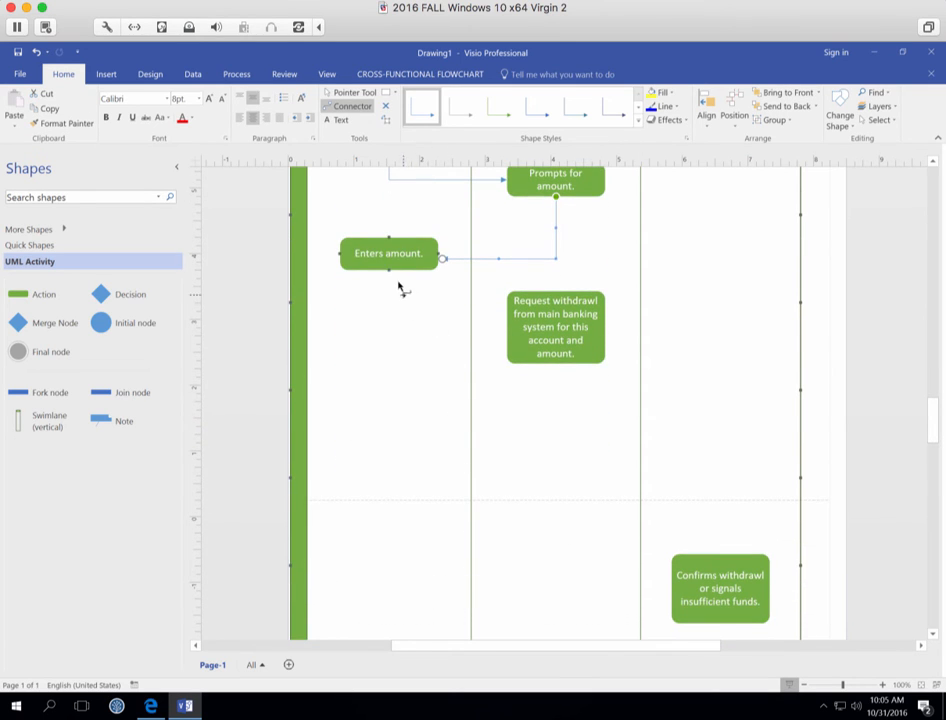
left_click_drag(390, 276, 504, 327)
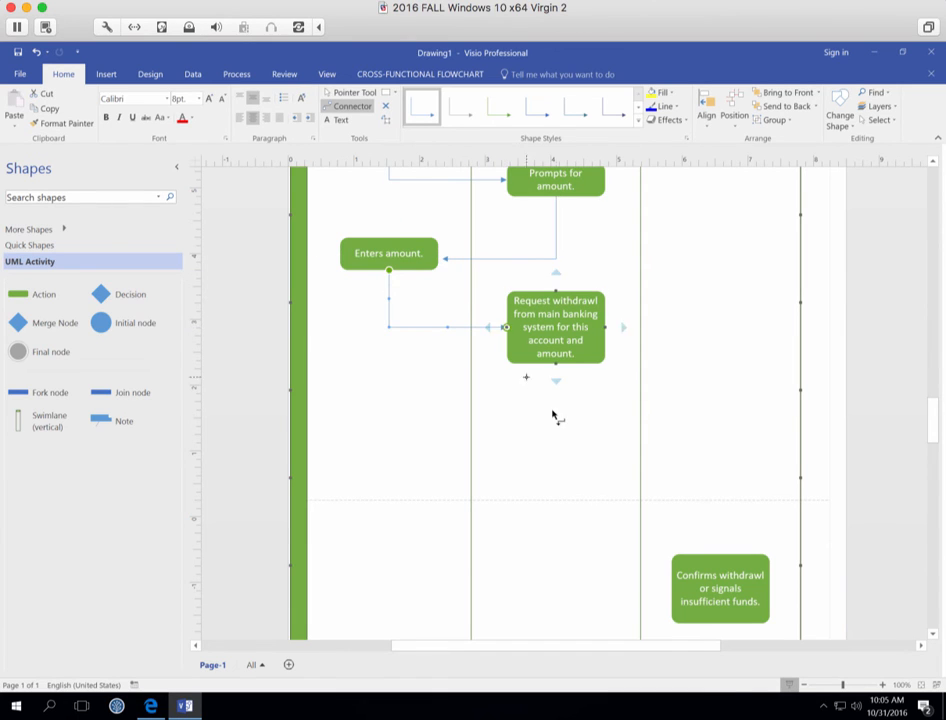
scroll(556, 418, "down", 2)
scroll(556, 421, "down", 1)
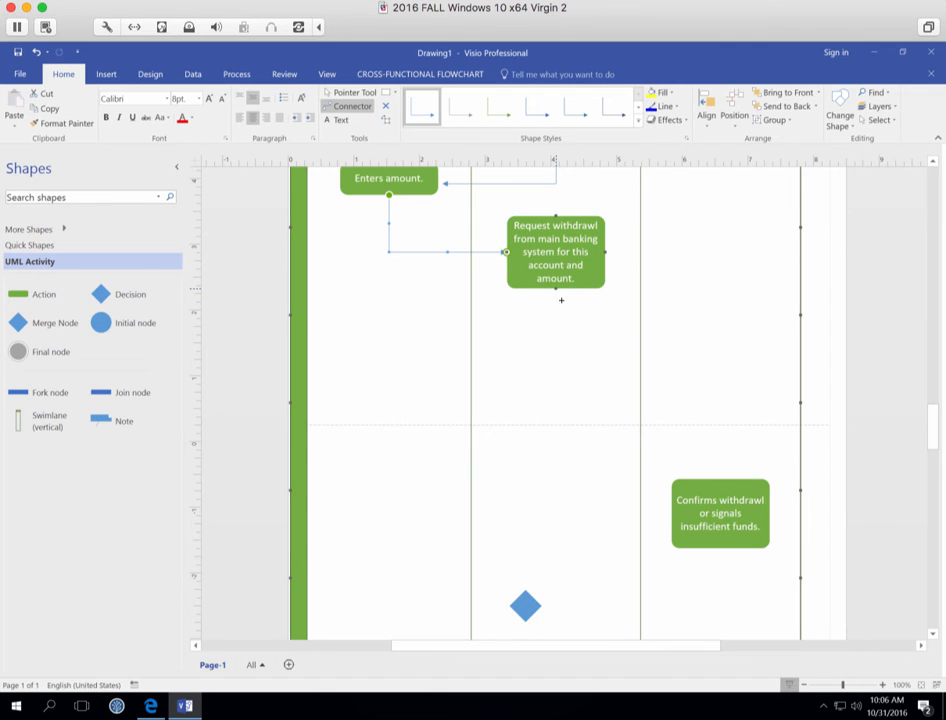
Step: Draw connectors from the withdrawal request action to the "Confirms withdrawl or signals insufficient funds." action and from there to the top of the decision node
left_click_drag(561, 300, 675, 514)
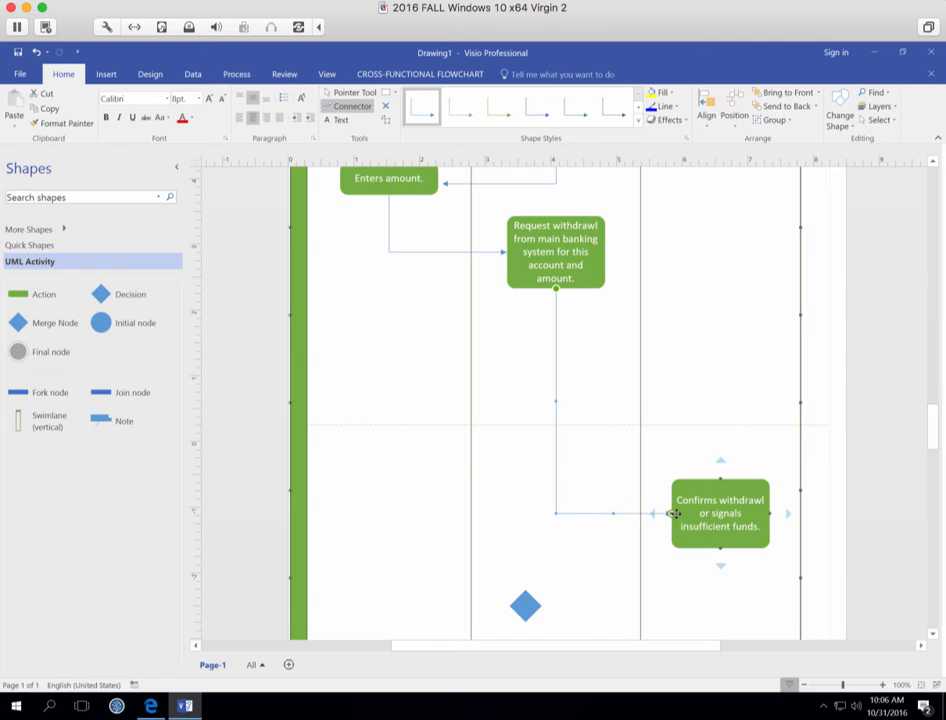
scroll(676, 514, "down", 2)
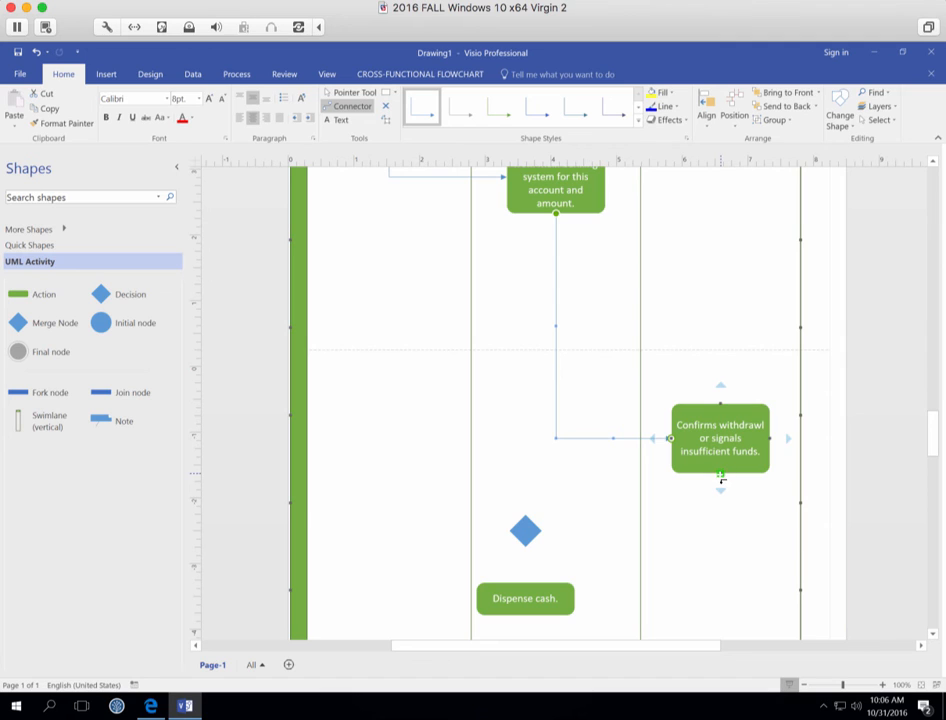
left_click_drag(722, 481, 525, 515)
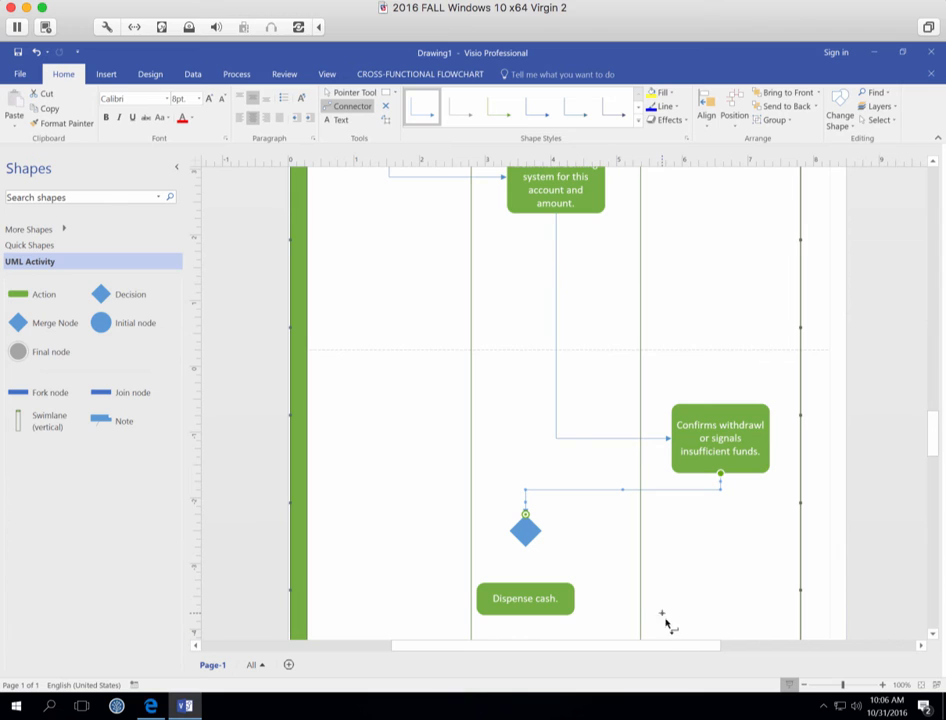
Step: Draw connectors from the bottom of the decision node to "Dispense cash." and from there to "Print receipt."
scroll(690, 602, "down", 5)
scroll(686, 589, "down", 2)
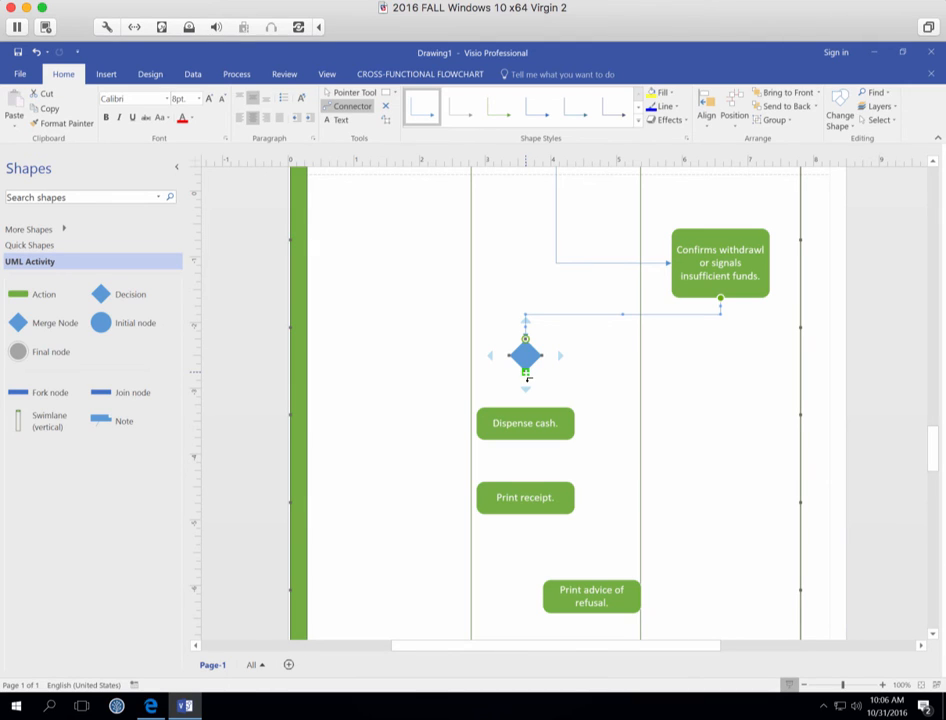
left_click_drag(526, 374, 525, 408)
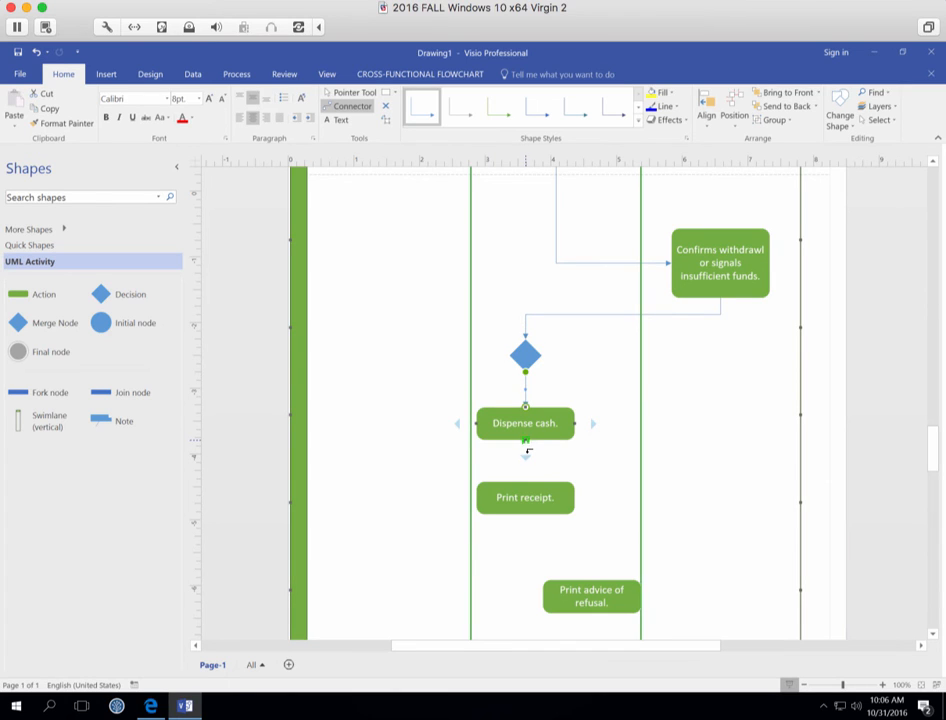
left_click_drag(528, 448, 524, 481)
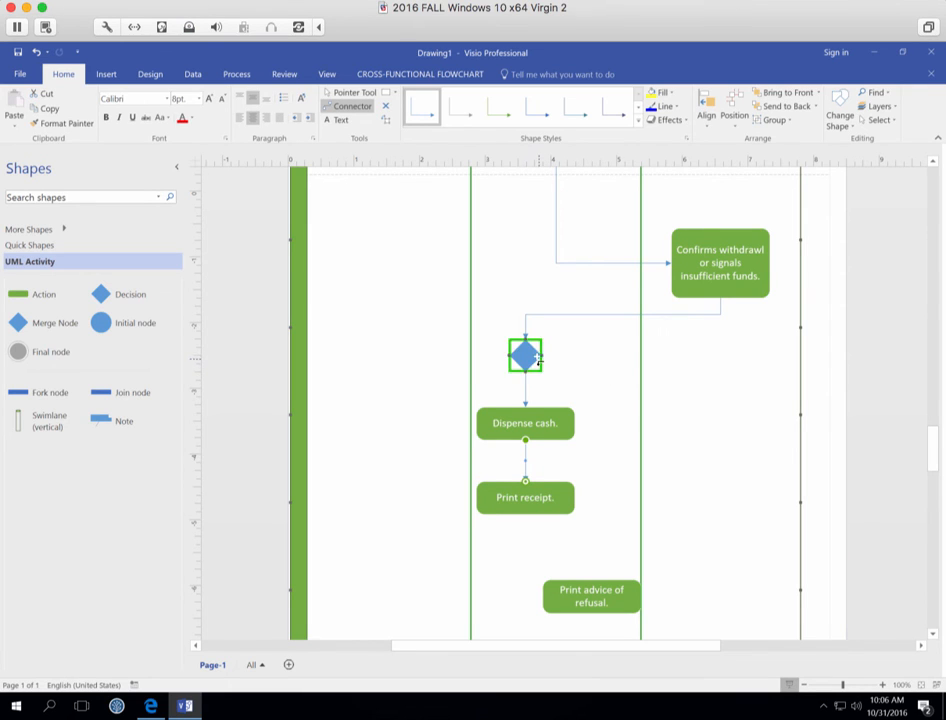
Step: Draw connectors from the right corner of the decision node to "Print advice of refusal." and from there to the right corner of the merge node
left_click_drag(543, 355, 593, 580)
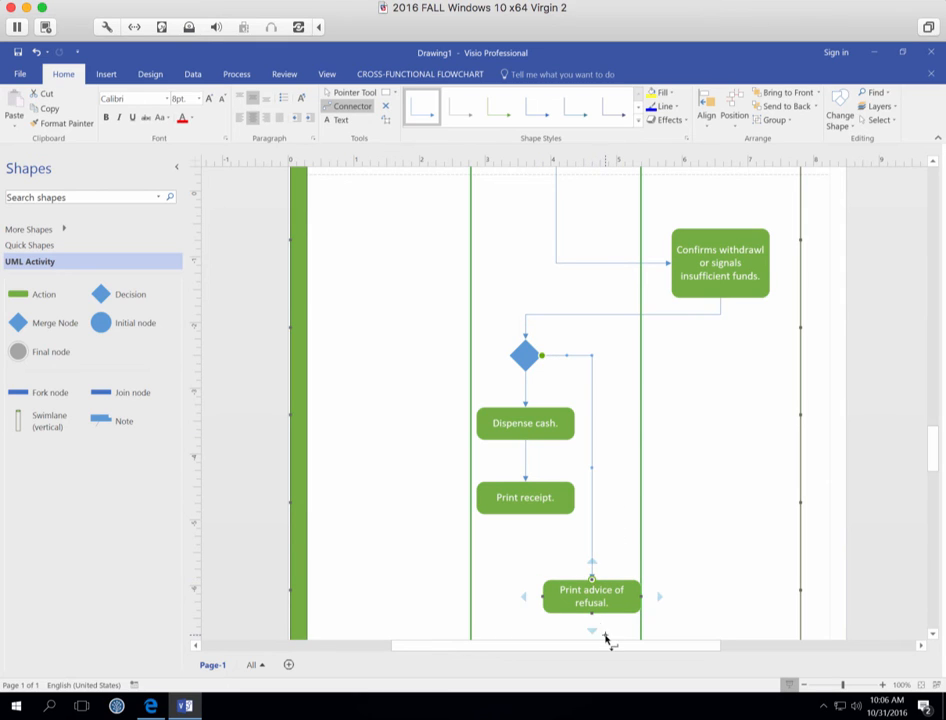
scroll(605, 637, "down", 3)
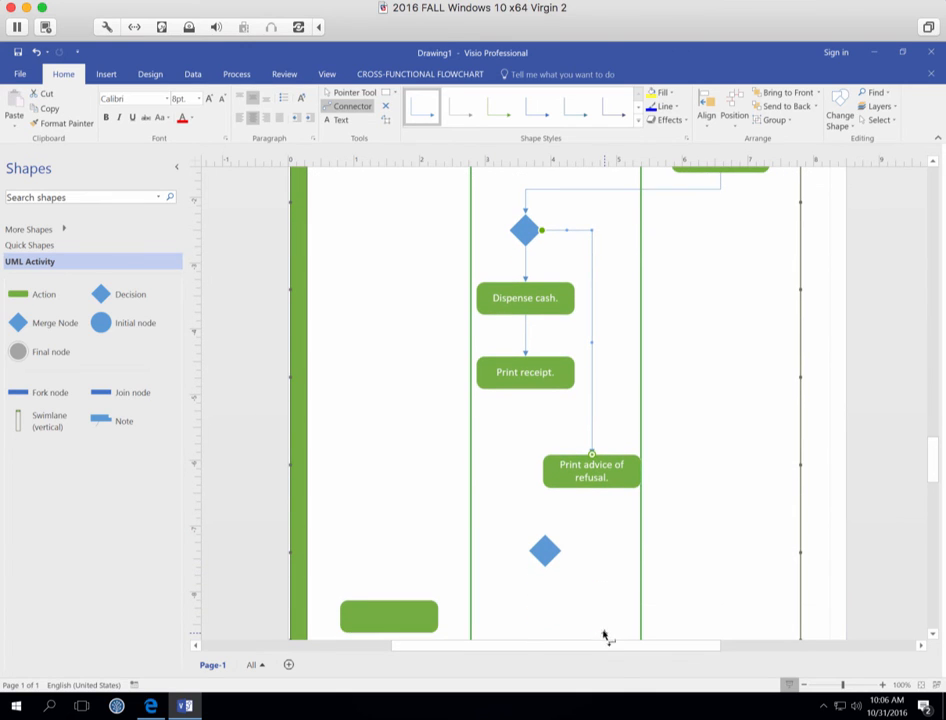
left_click(556, 551)
left_click_drag(597, 492, 562, 551)
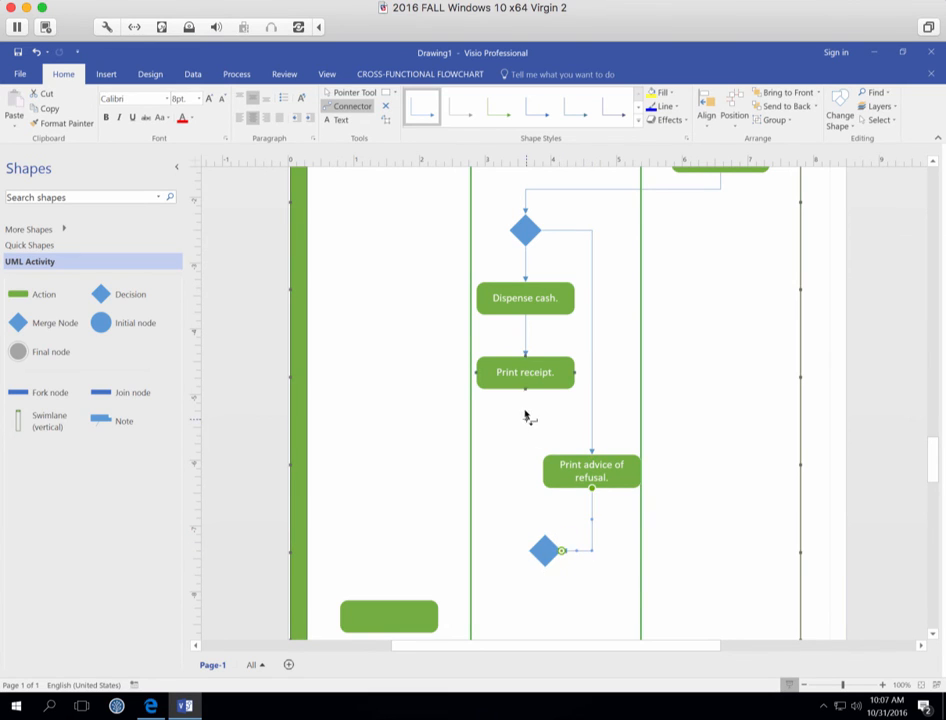
Step: Connect "Print receipt." to the left corner of the merge node and nudge that node right until it sits centered between its two incoming connectors
left_click_drag(525, 392, 526, 549)
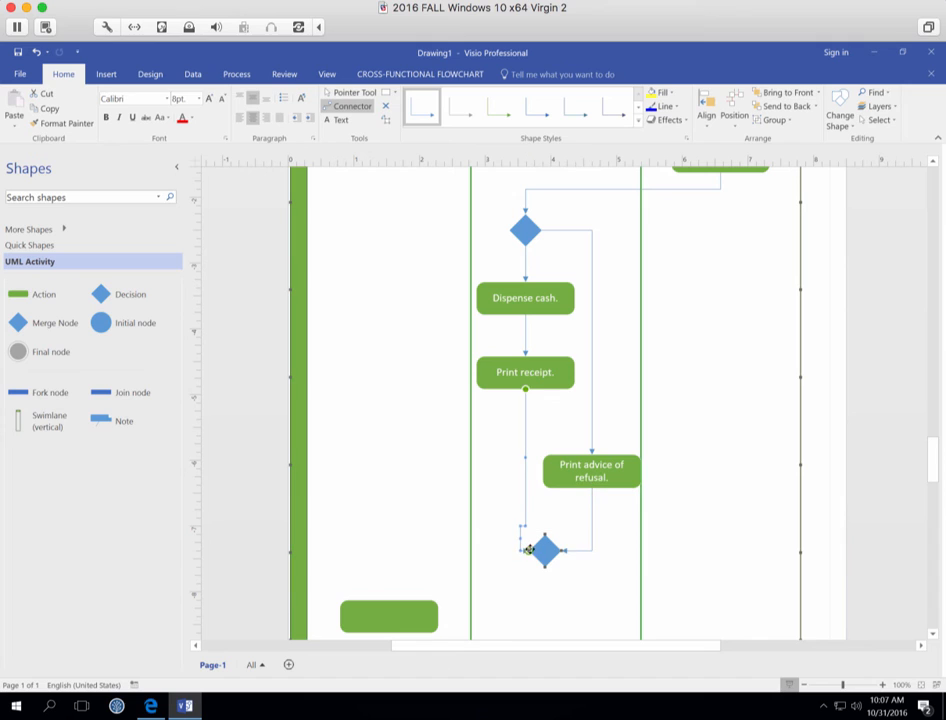
left_click(544, 552)
left_click(549, 551)
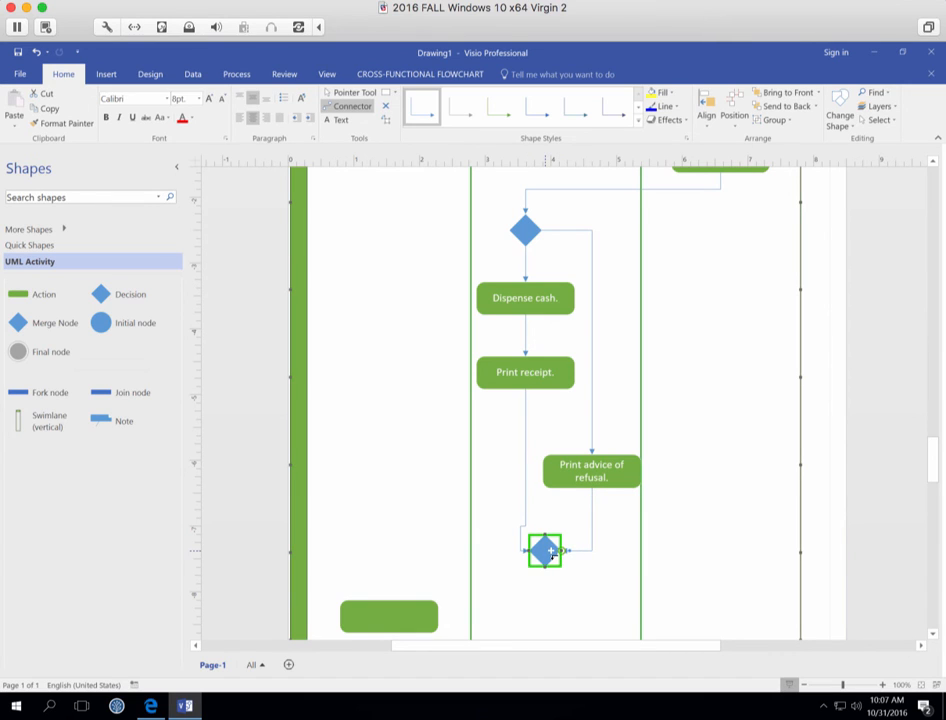
left_click(548, 553)
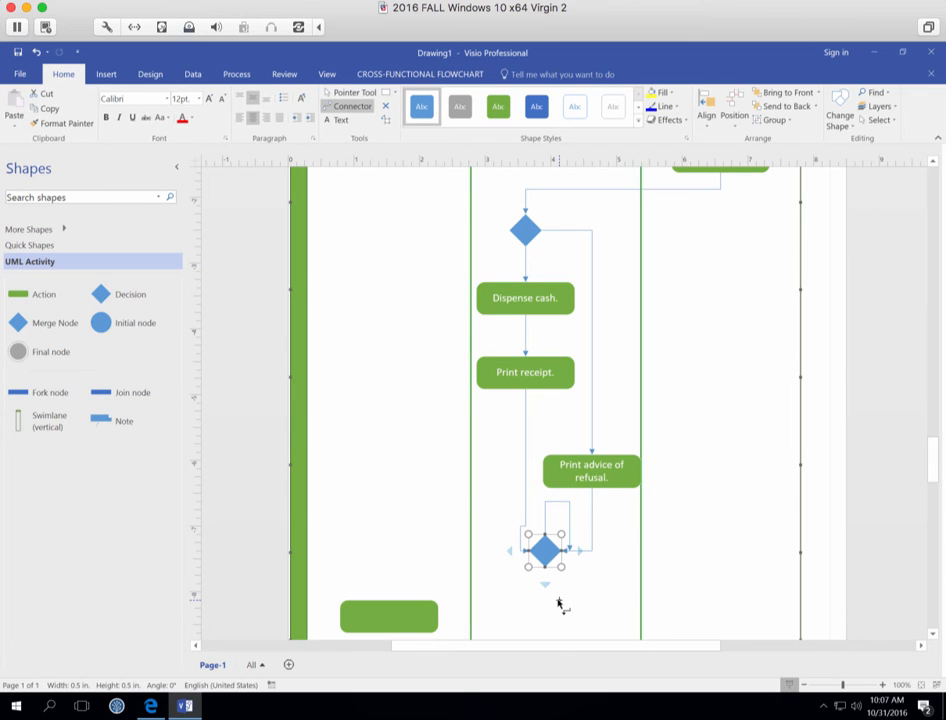
key("Right")
key("Right")
key("Right")
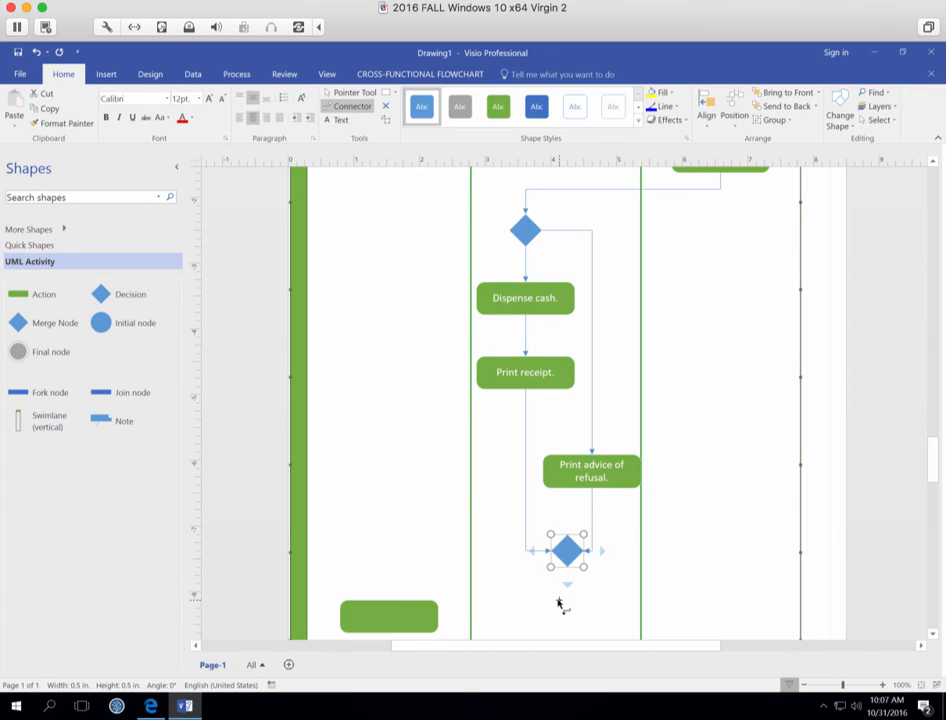
key("Left")
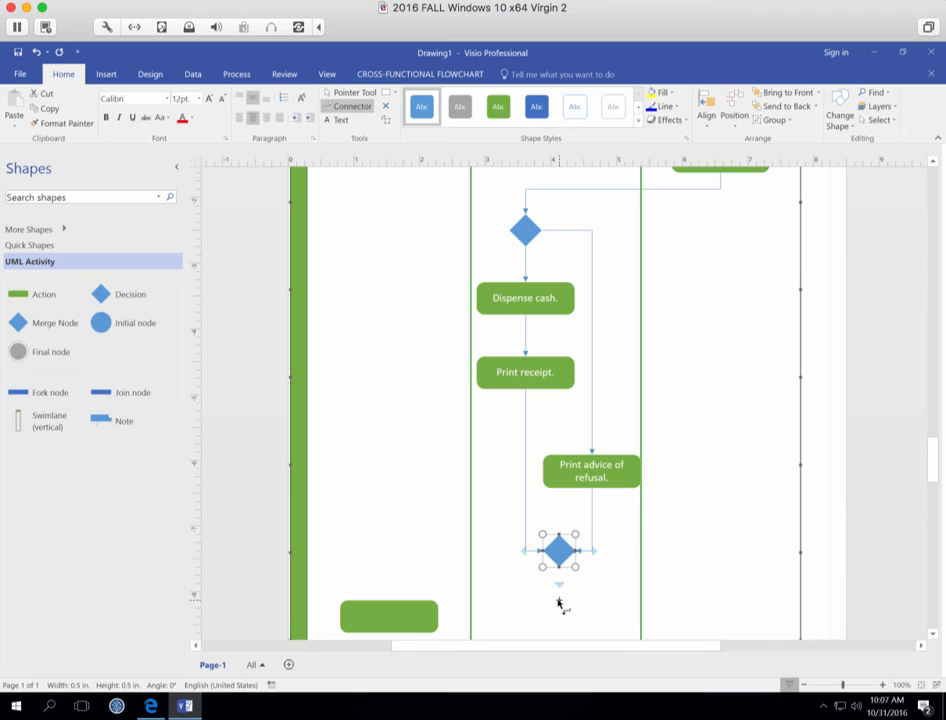
left_click(616, 595)
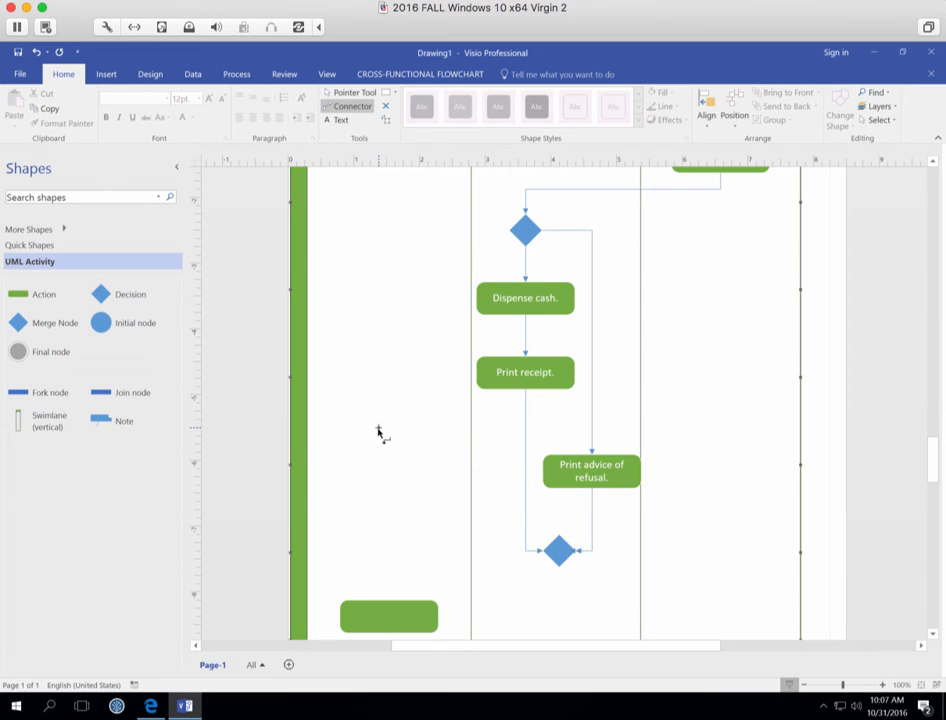
Step: Draw connectors from the bottom of the merge node to the blank action in the Customer lane and from there to the final node
left_click(346, 108)
left_click_drag(561, 576, 439, 620)
scroll(440, 619, "down", 3)
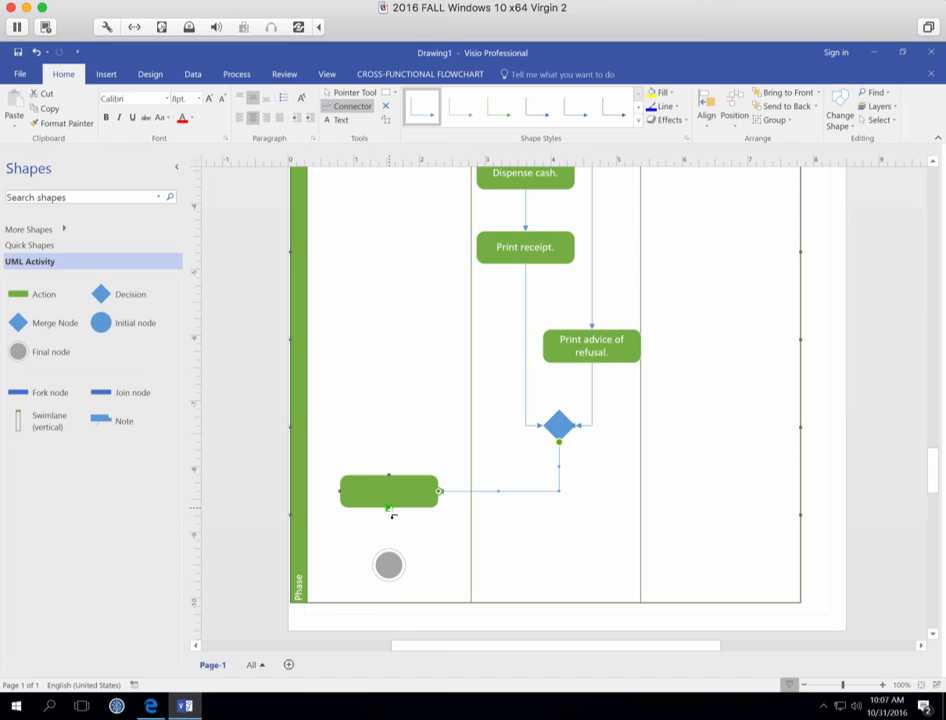
mouse_move(393, 518)
left_click_drag(393, 518, 386, 559)
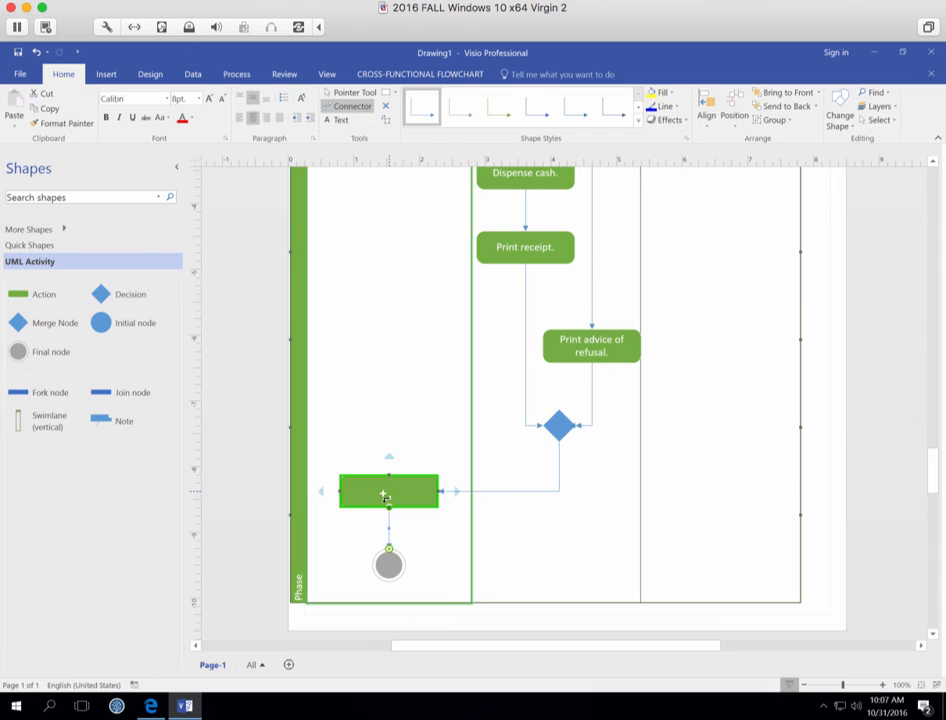
Step: Label the blank action above the final node "Take cash or printed material."
double_click(385, 496)
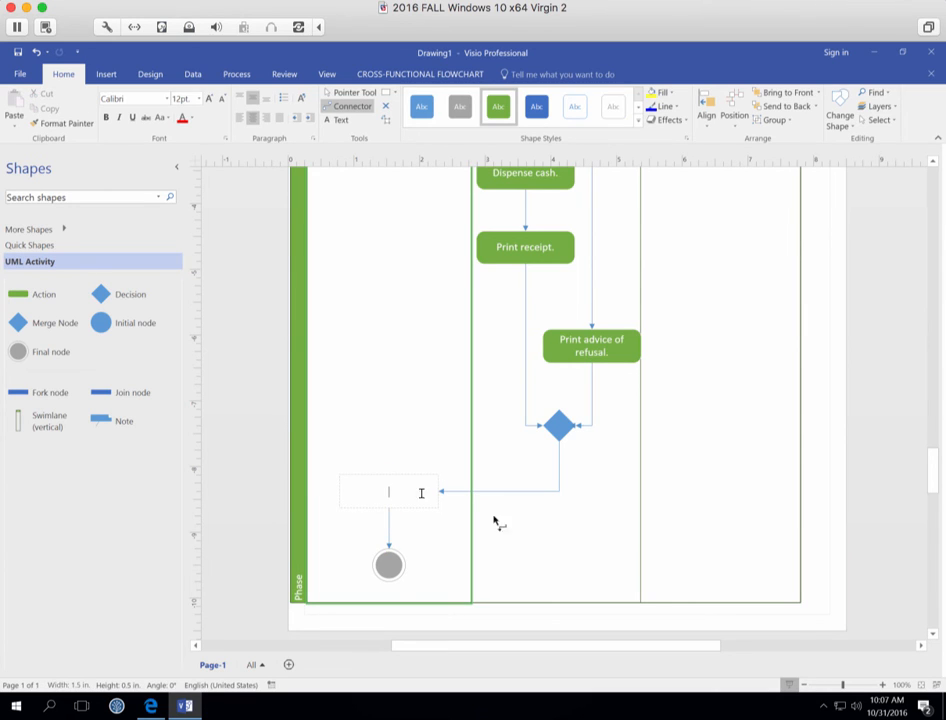
left_click(542, 591)
type("Take cash or")
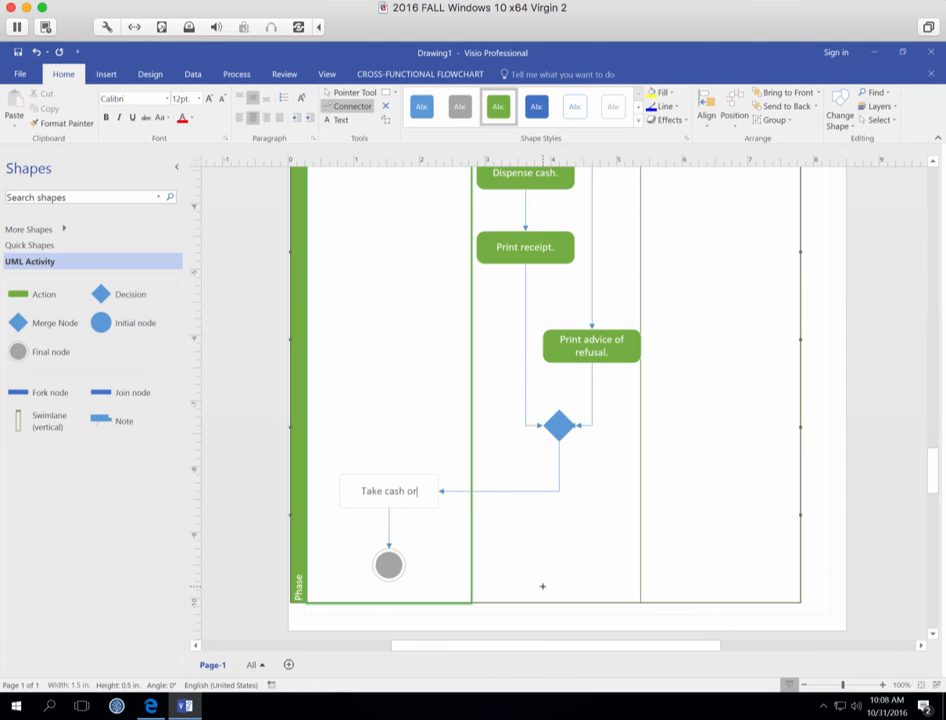
key("BackSpace")
key("BackSpace")
type("or printed material.")
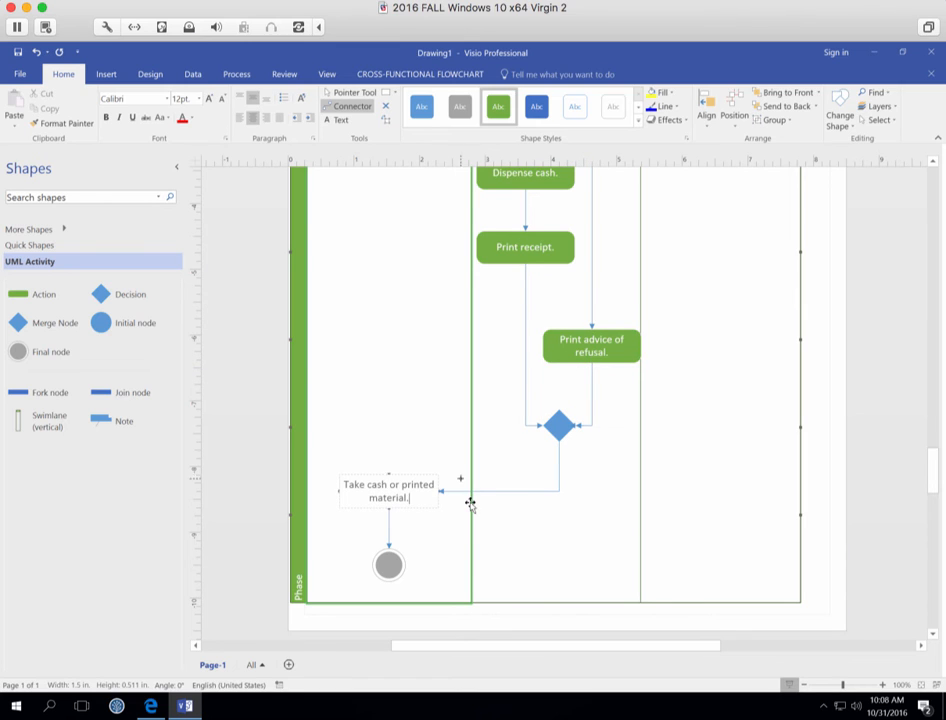
left_click(330, 517)
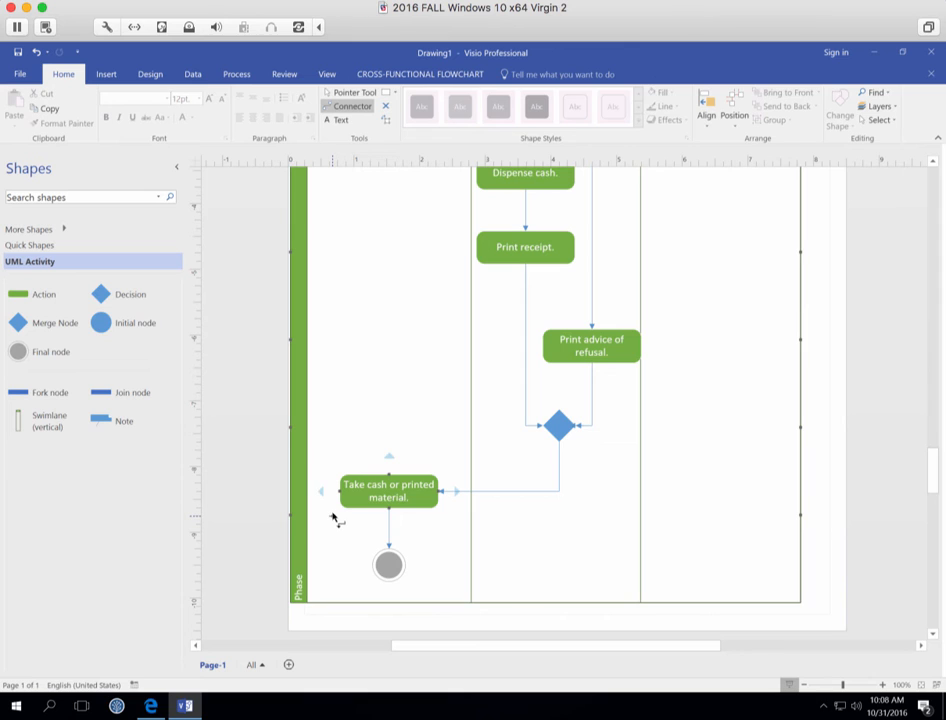
Step: Draw a connector from the bottom of the initial node to "Asks to withdraw cash." at the beginning of the Customer lane
scroll(333, 460, "up", 2)
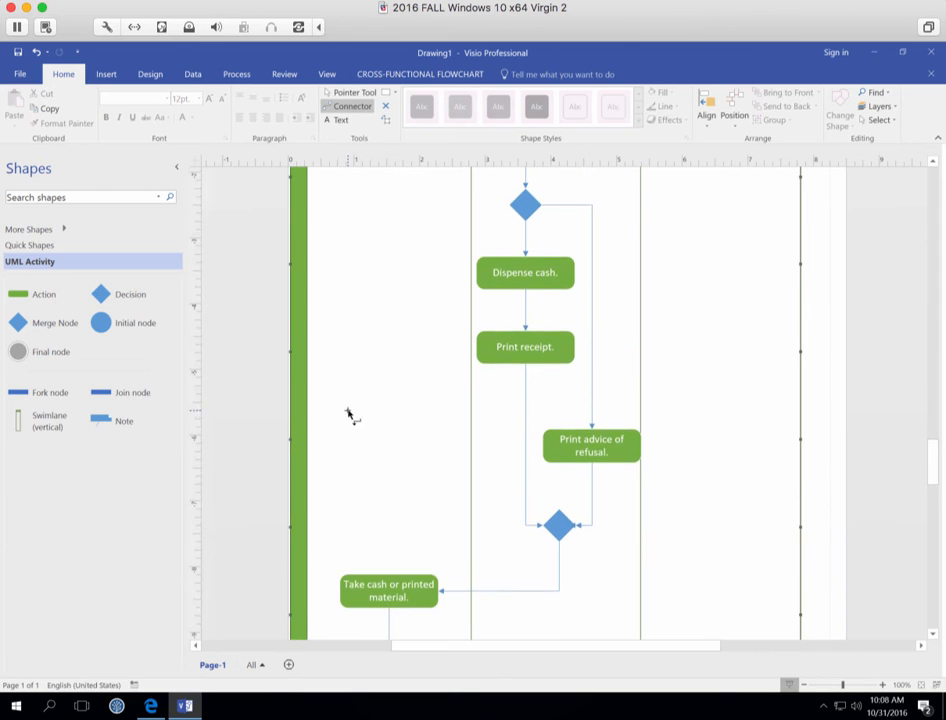
scroll(349, 415, "up", 2)
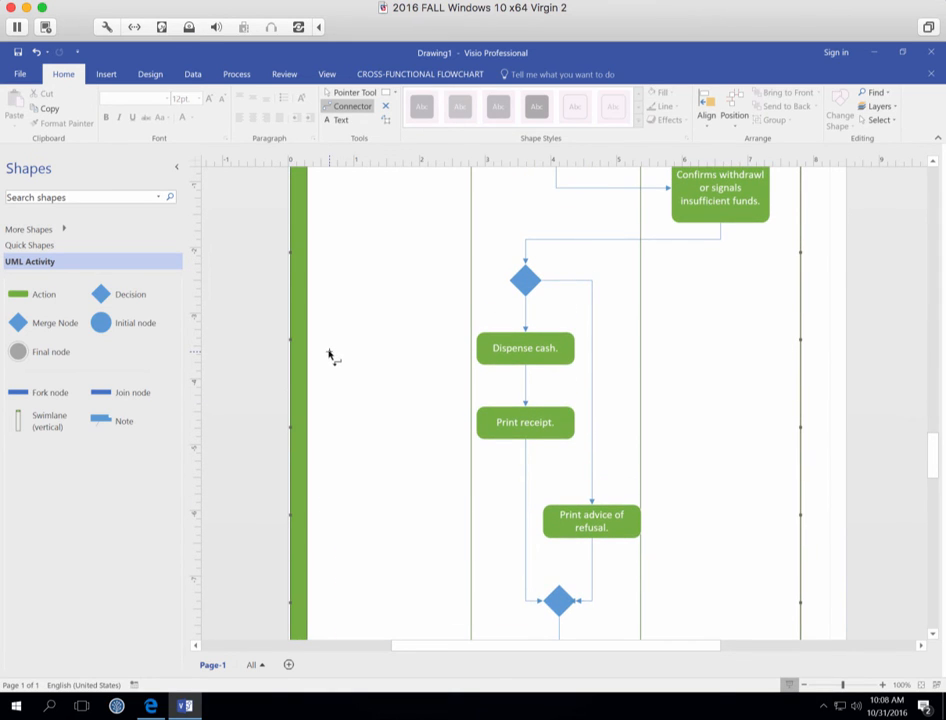
scroll(318, 270, "up", 5)
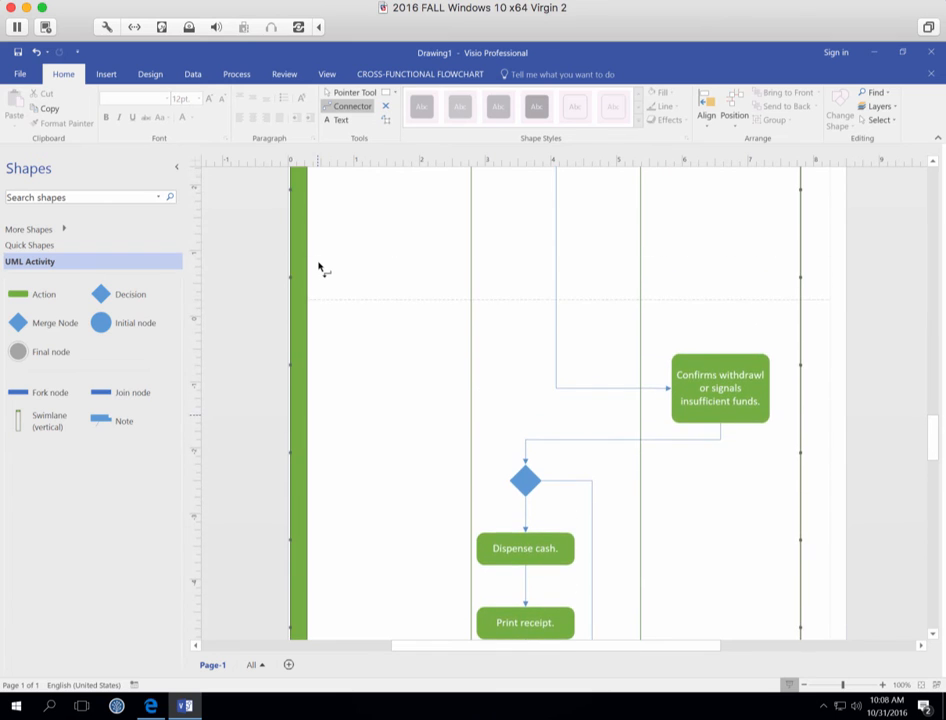
scroll(318, 268, "up", 7)
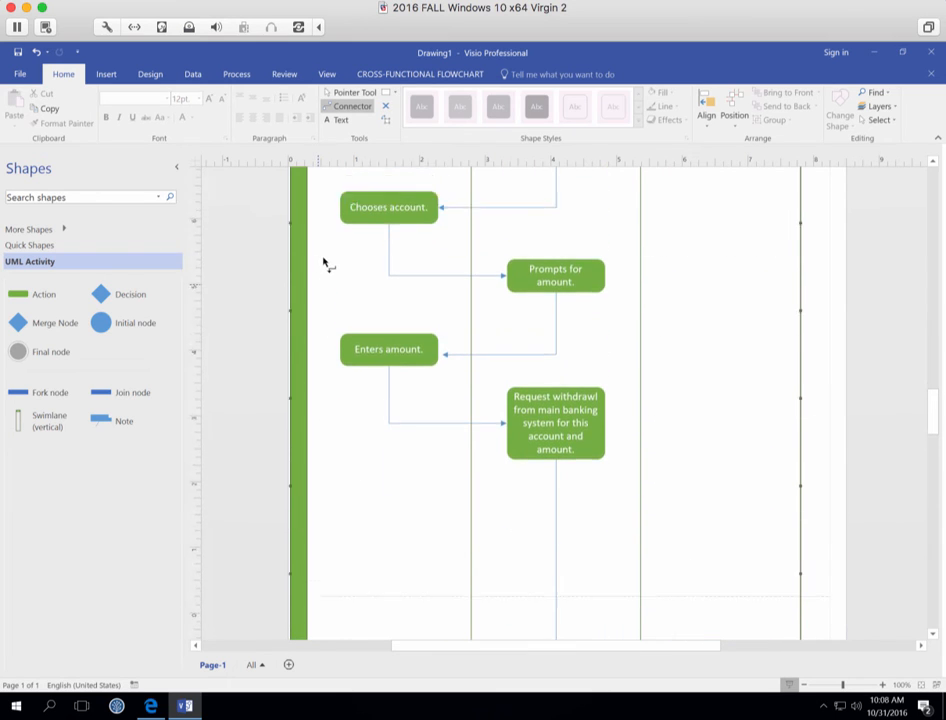
scroll(330, 263, "up", 7)
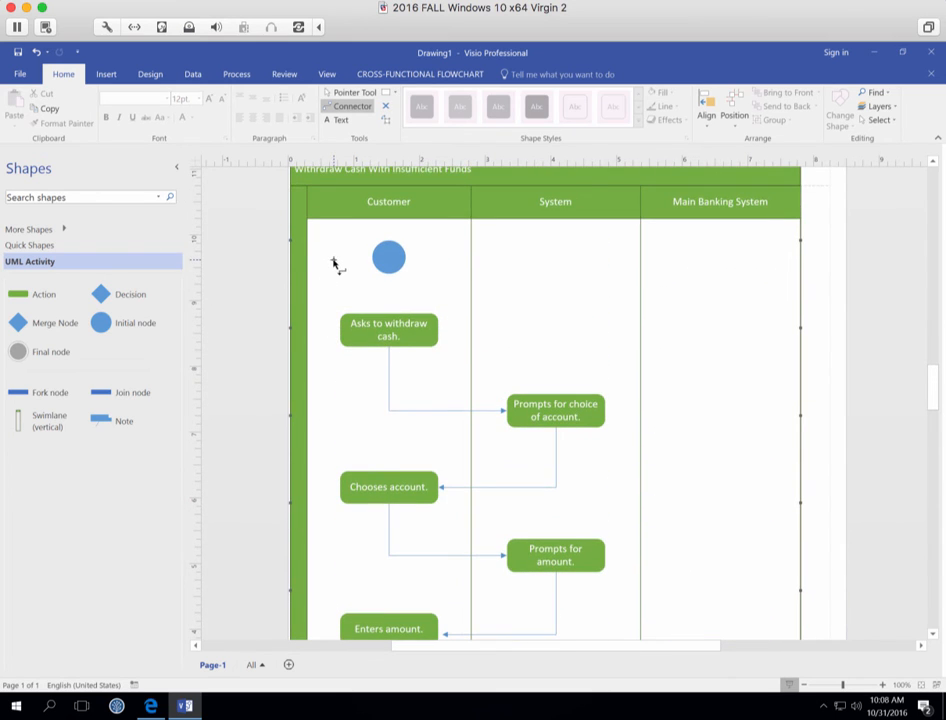
left_click(390, 256)
left_click(200, 285)
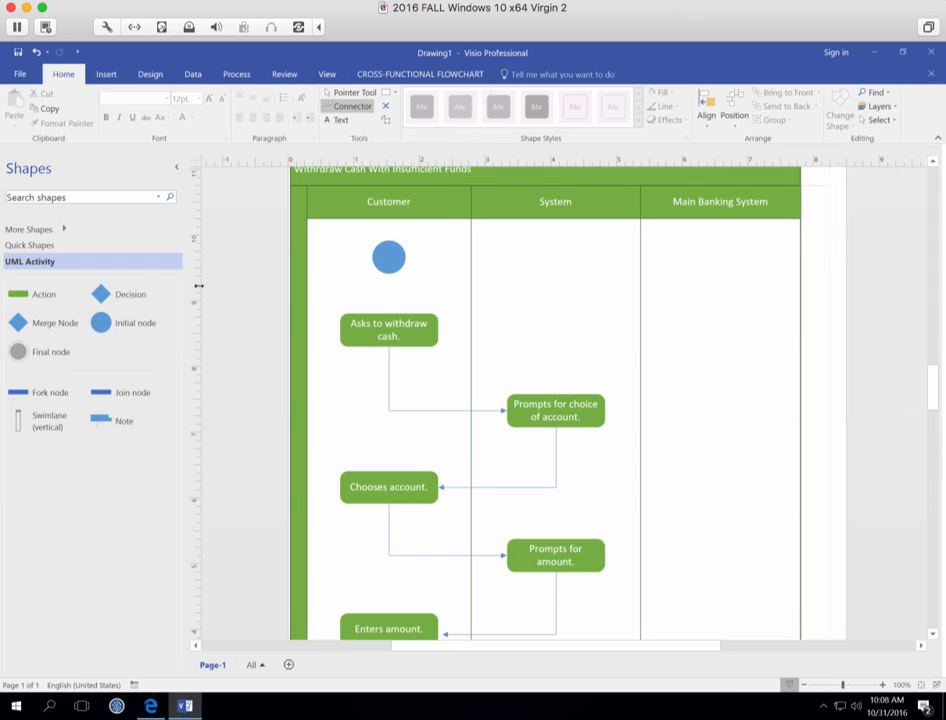
left_click(345, 106)
left_click_drag(390, 276, 395, 328)
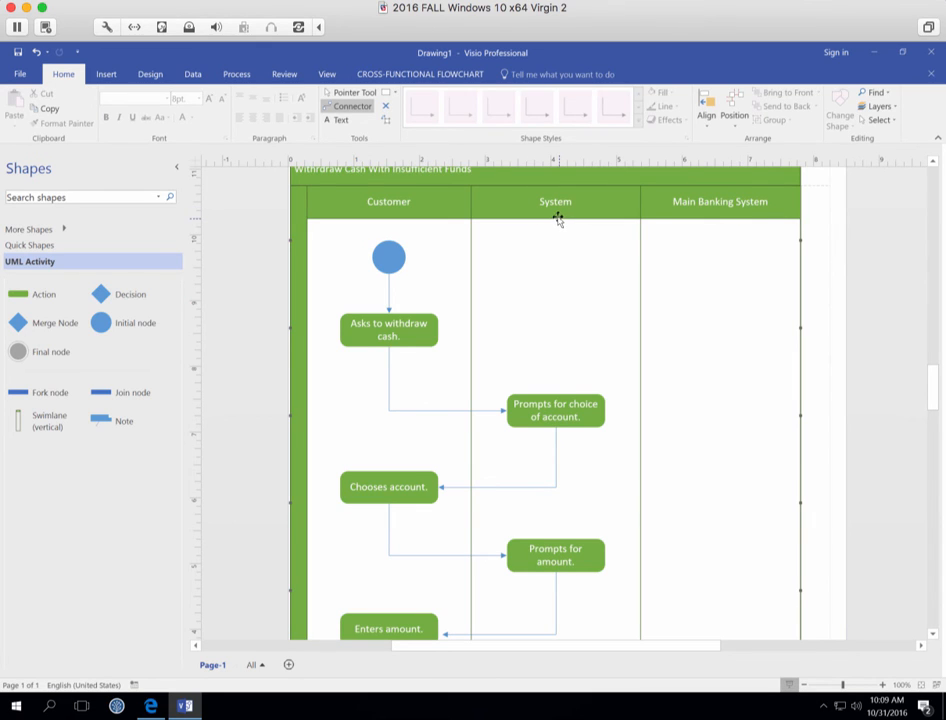
Step: Examine the activity flow from the initial node down through the decision node to the "Print receipt." action
scroll(560, 218, "up", 1)
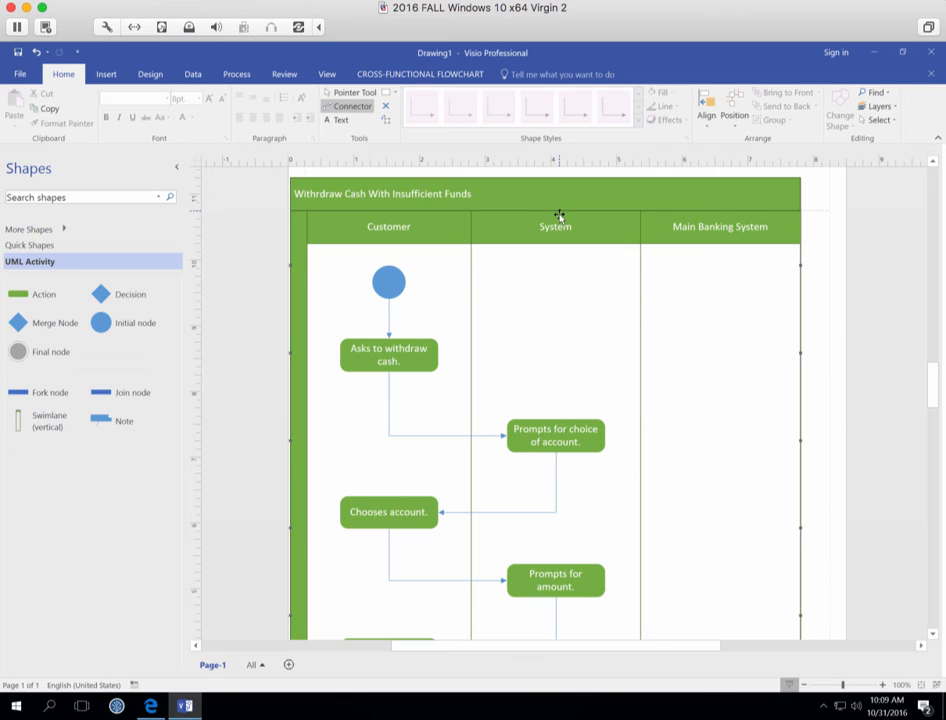
left_click(383, 284)
scroll(677, 492, "down", 3)
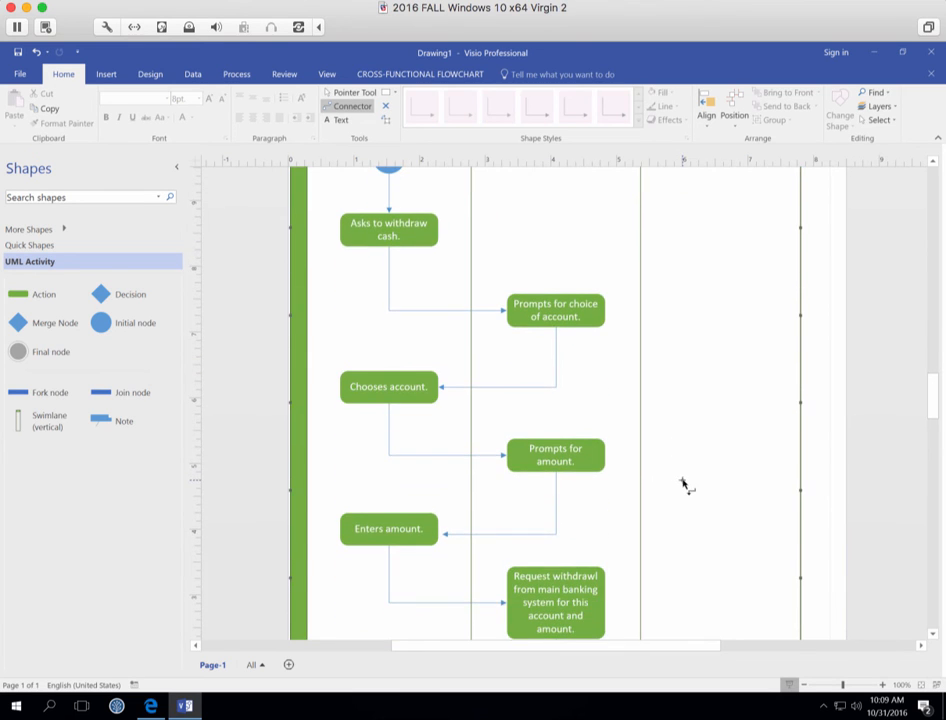
scroll(683, 485, "down", 6)
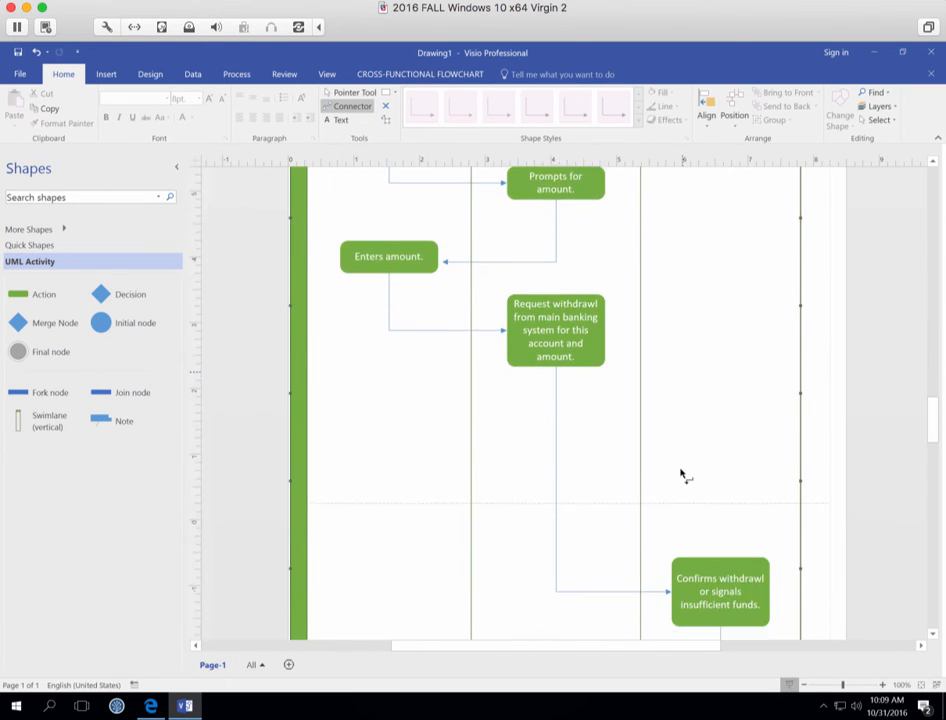
scroll(681, 474, "down", 3)
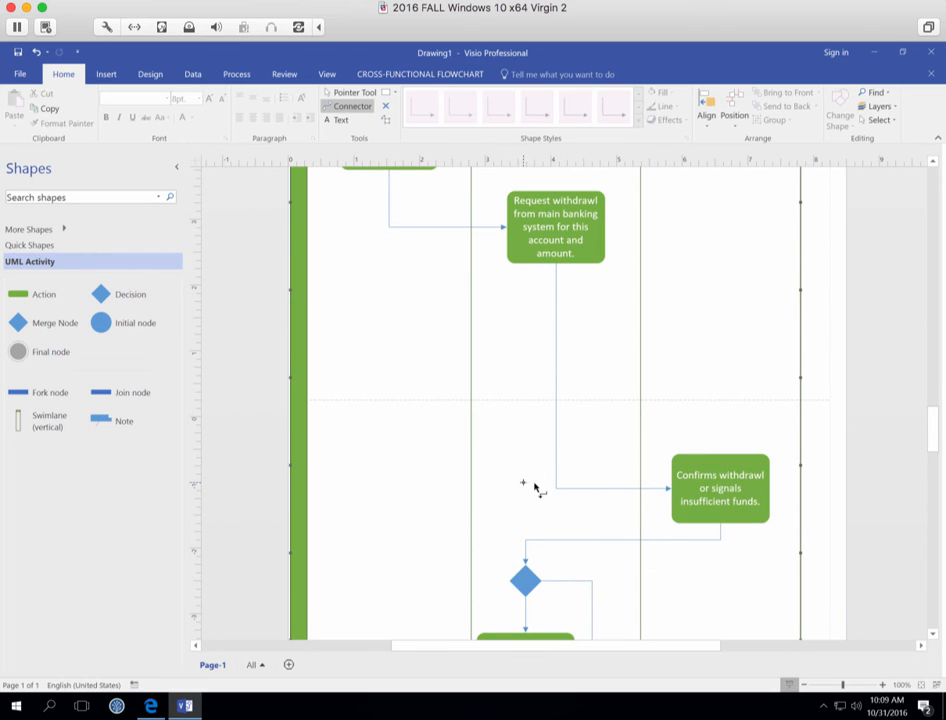
left_click(569, 231)
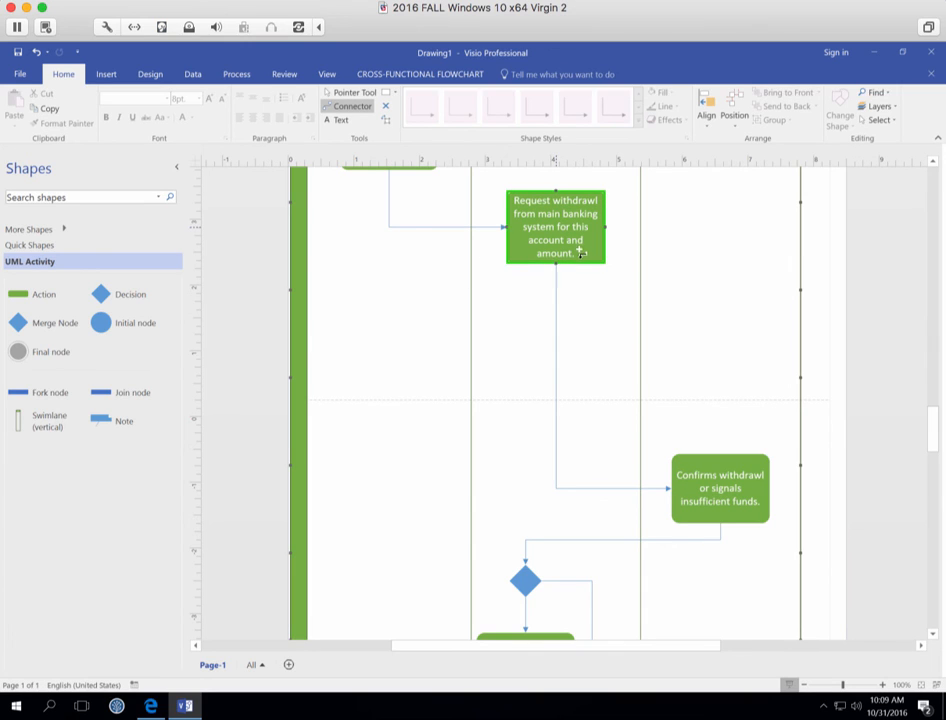
left_click(770, 478)
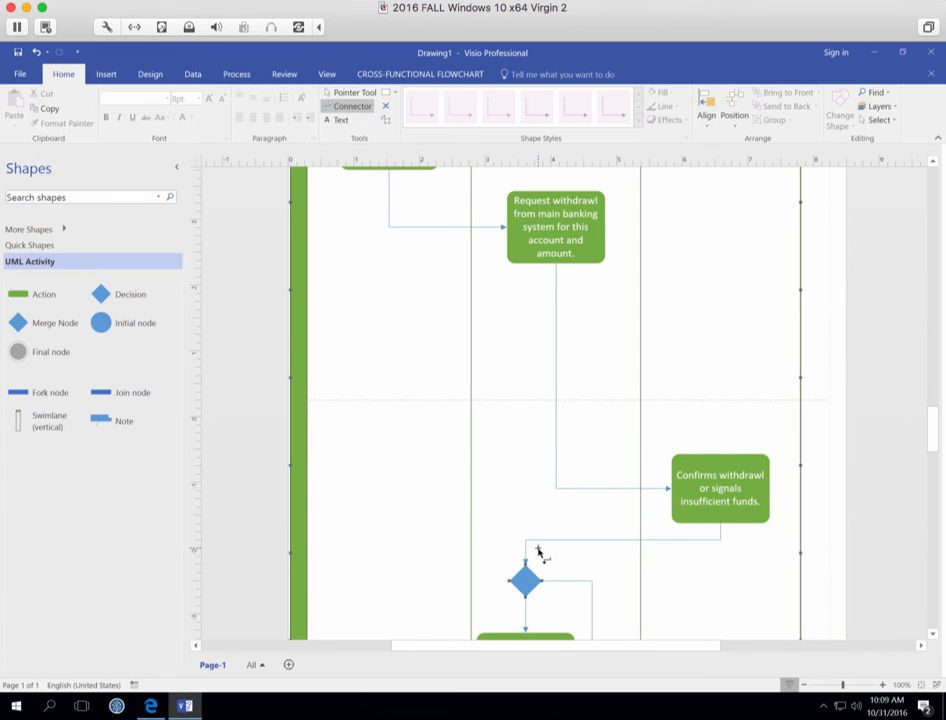
scroll(538, 551, "down", 5)
left_click(530, 497)
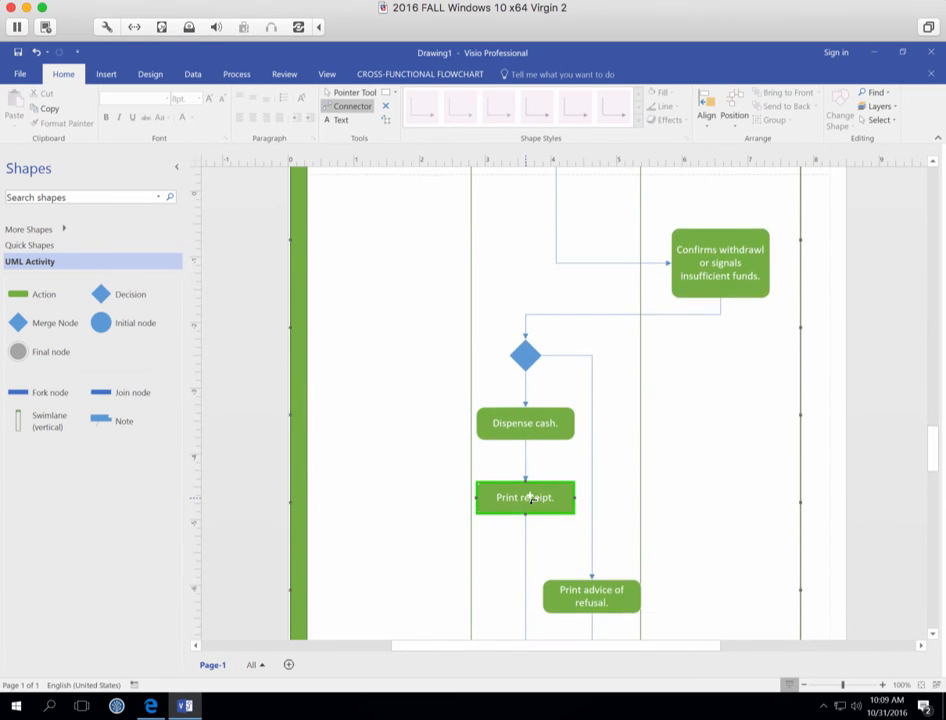
Step: Label the connector from the decision node to "Dispense cash." as "[sufficient funds]"
scroll(530, 497, "down", 2)
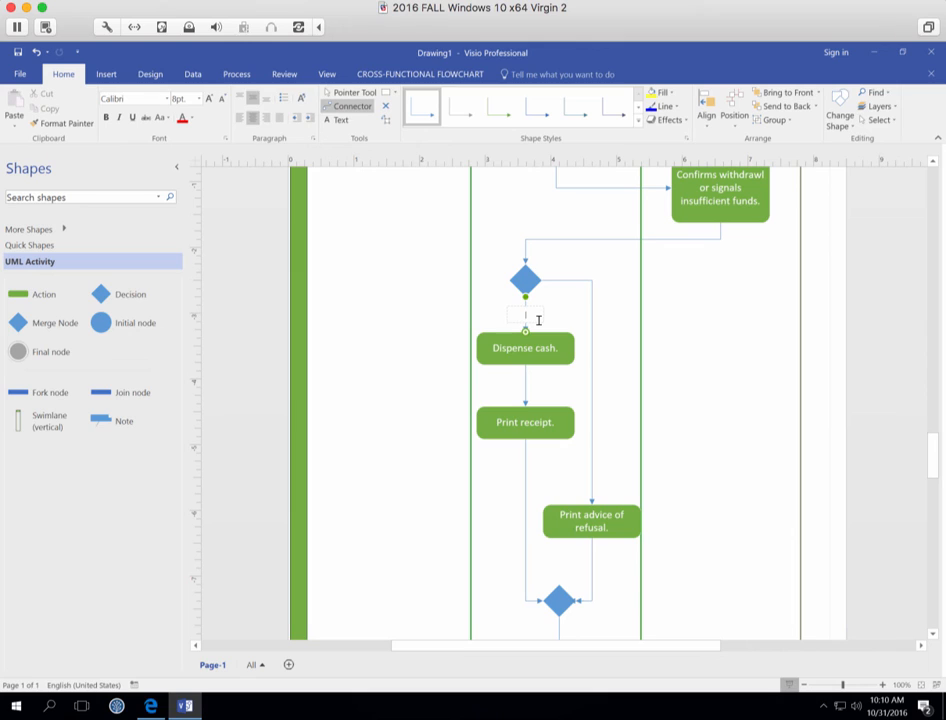
type("[")
type("sufficient] funds")
Step: Label the connector from the decision node to "Print advice of refusal." as "Insufficient funds" on two lines
left_click(592, 327)
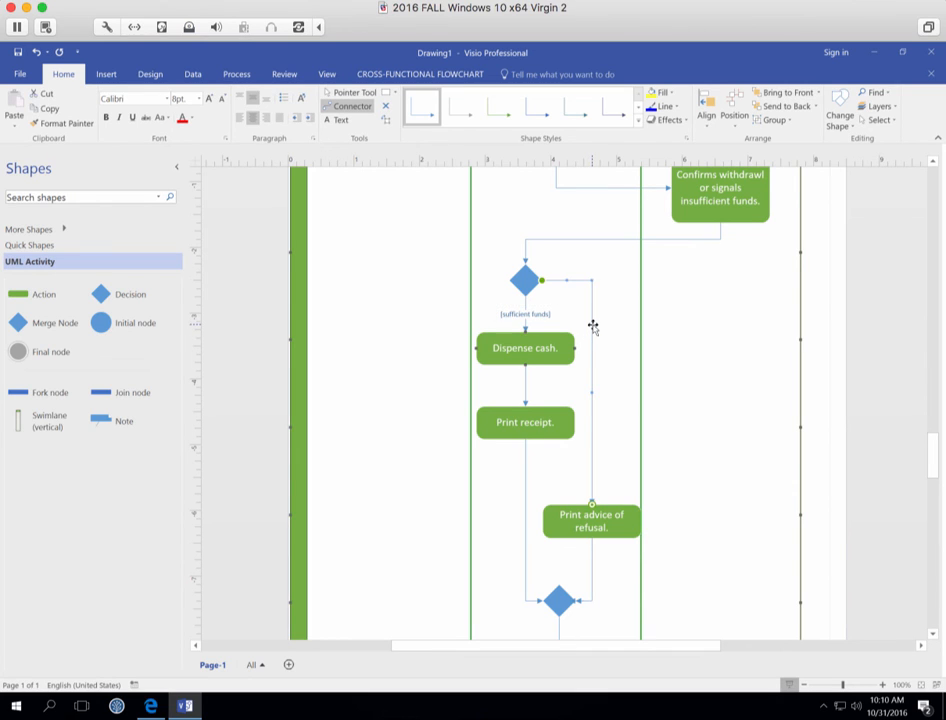
double_click(593, 327)
type("insufficient")
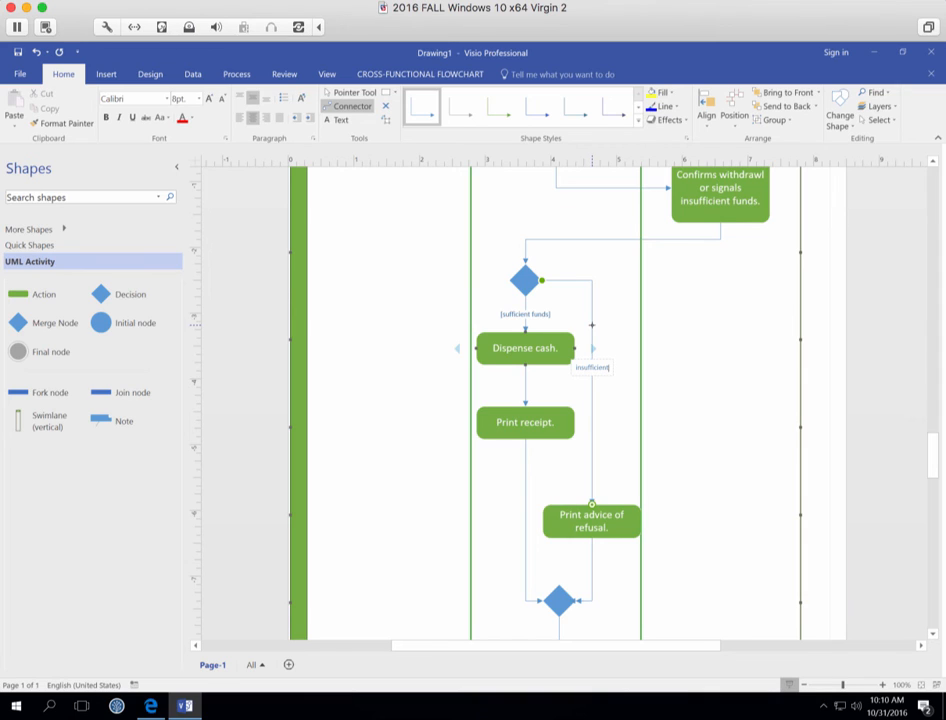
key("Return")
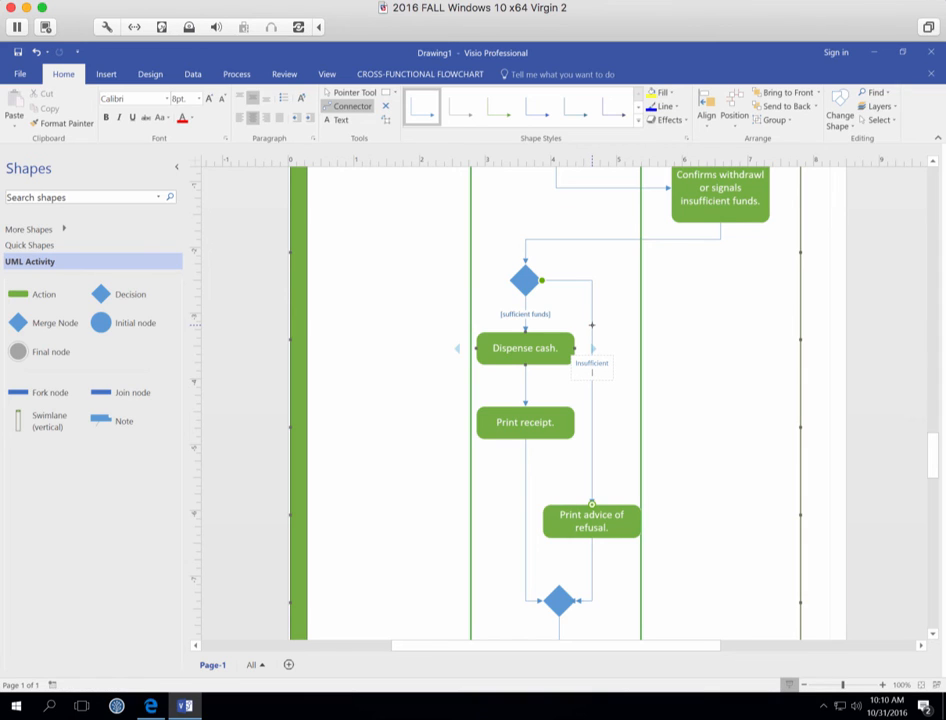
type("funds")
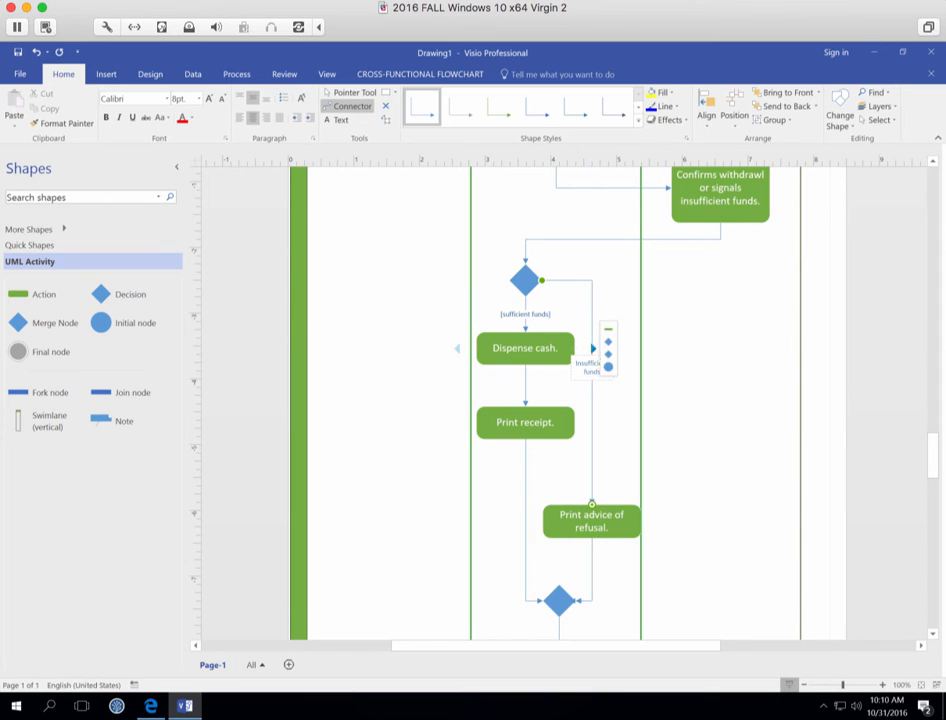
left_click(624, 438)
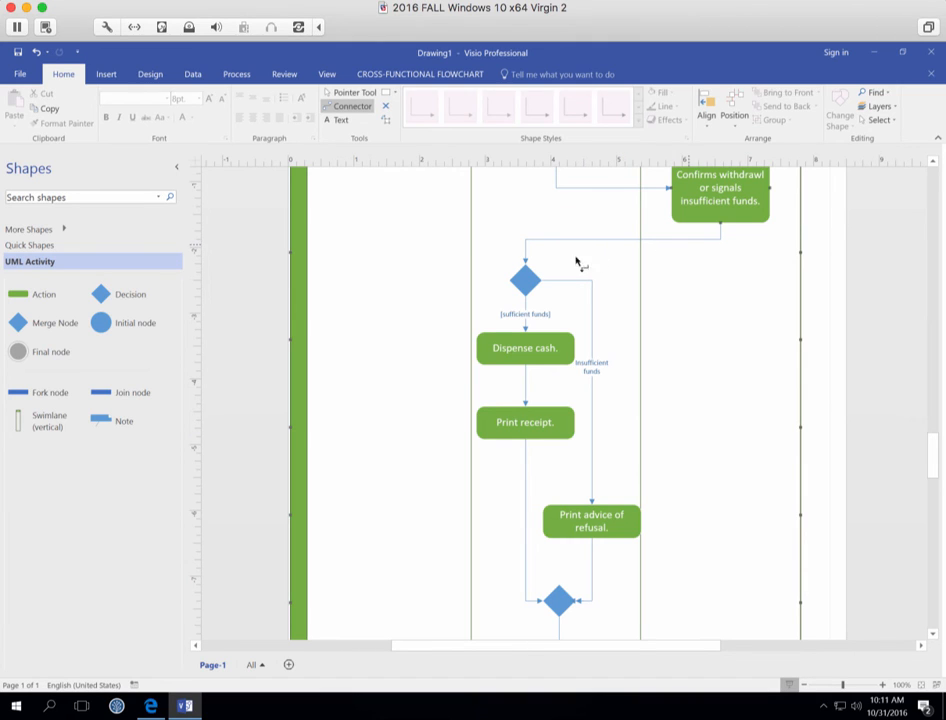
Step: Enclose the refusal branch's connector label in square brackets so it reads "[Insufficient Funds]"
left_click(531, 279)
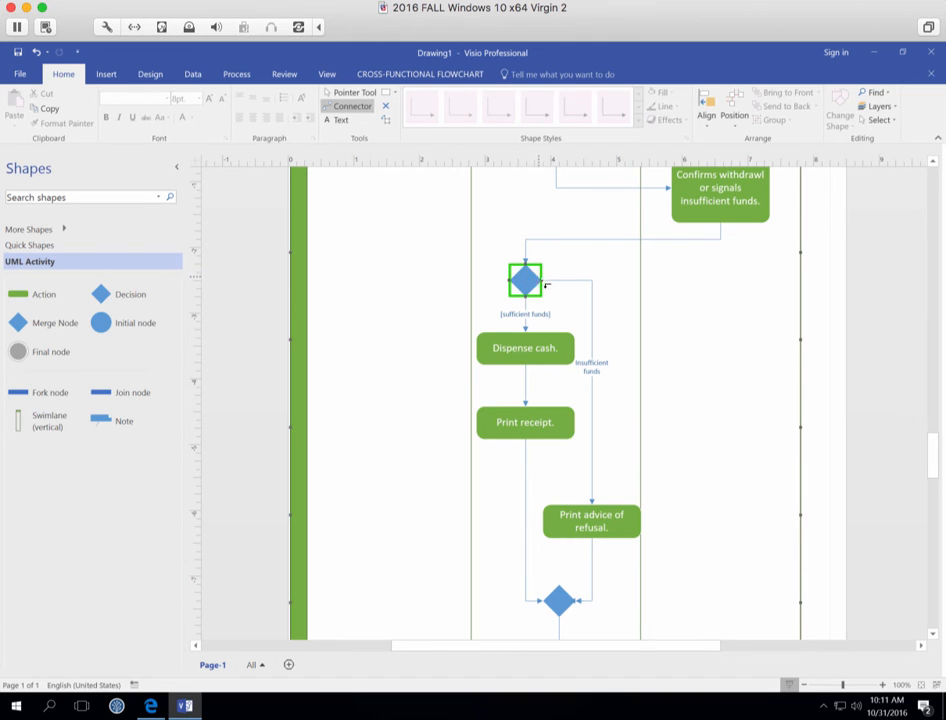
left_click(548, 298)
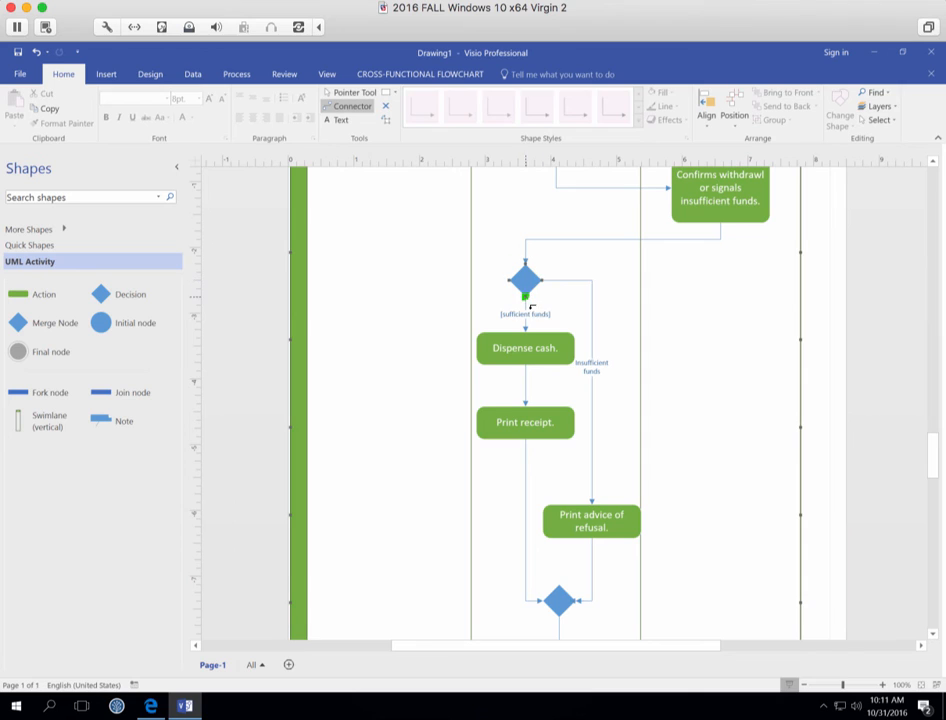
left_click(591, 371)
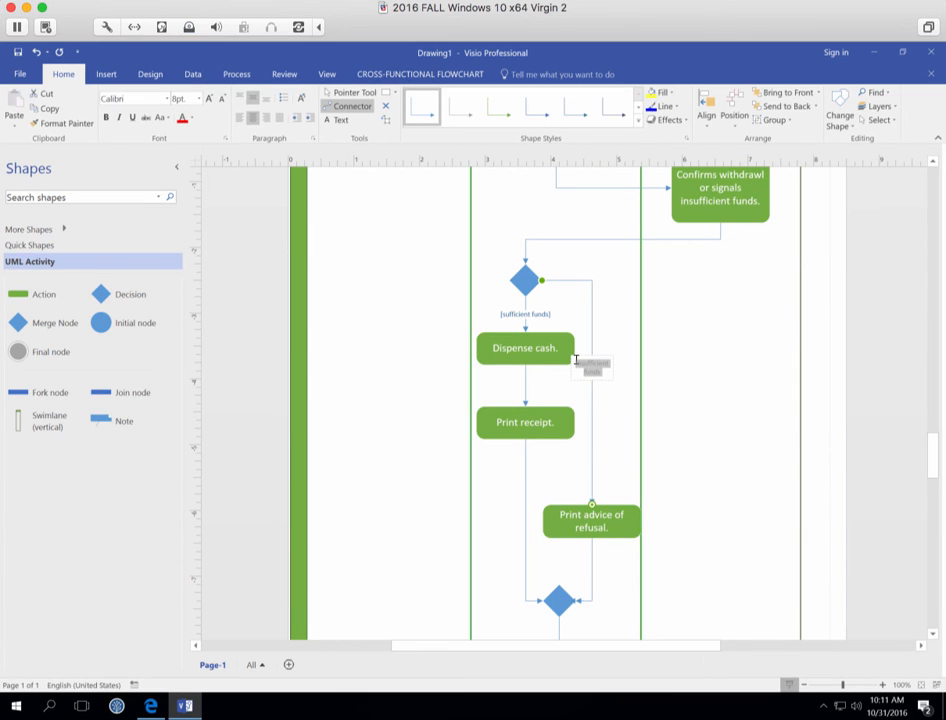
left_click(575, 361)
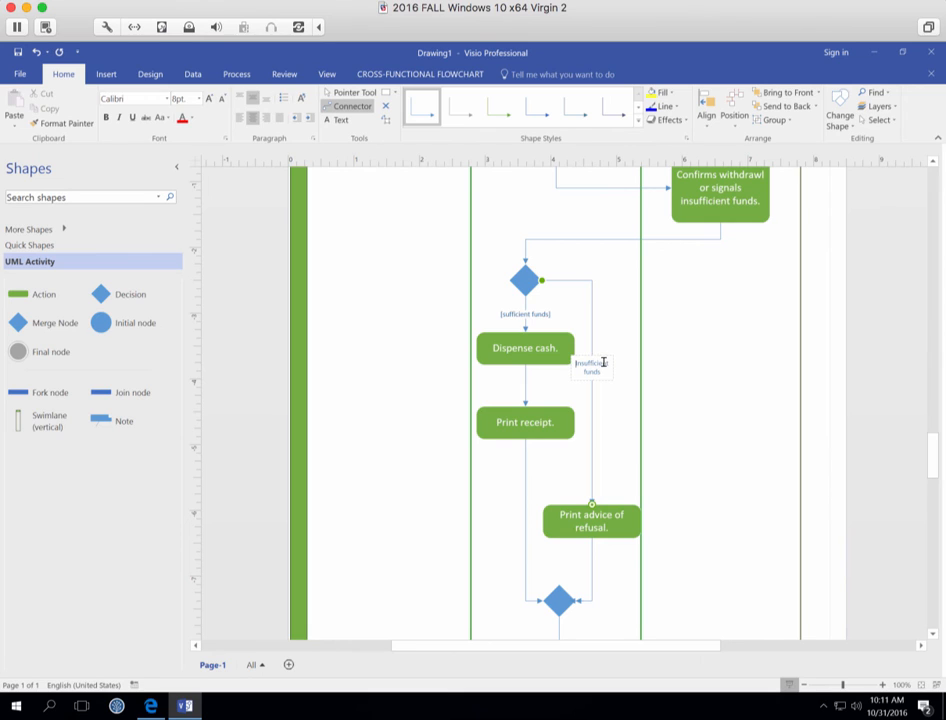
type("[")
left_click(603, 372)
type("]]")
key("Escape")
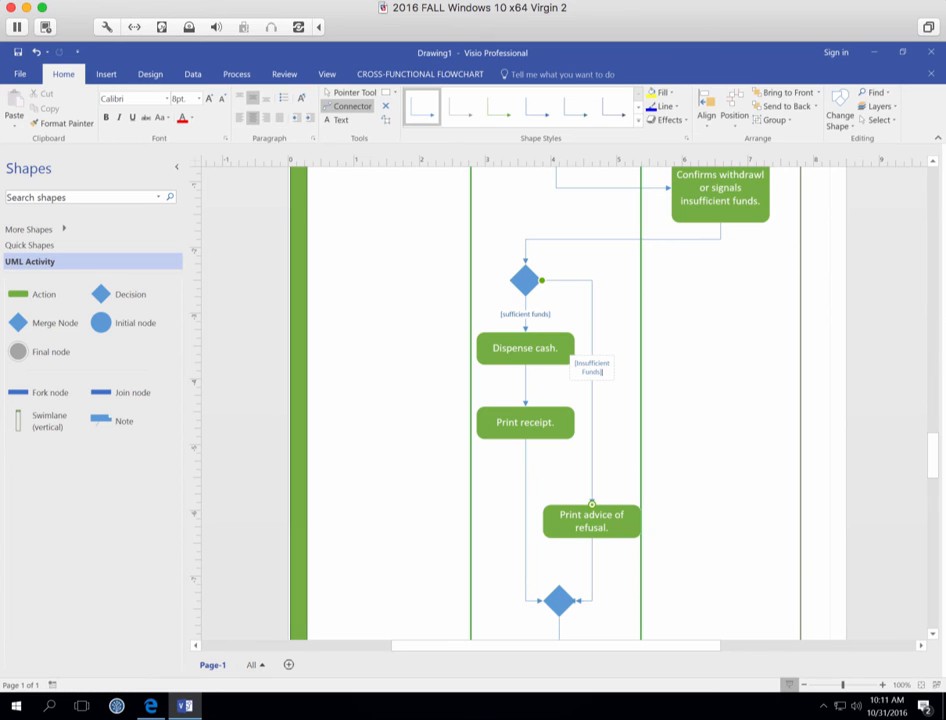
left_click(629, 427)
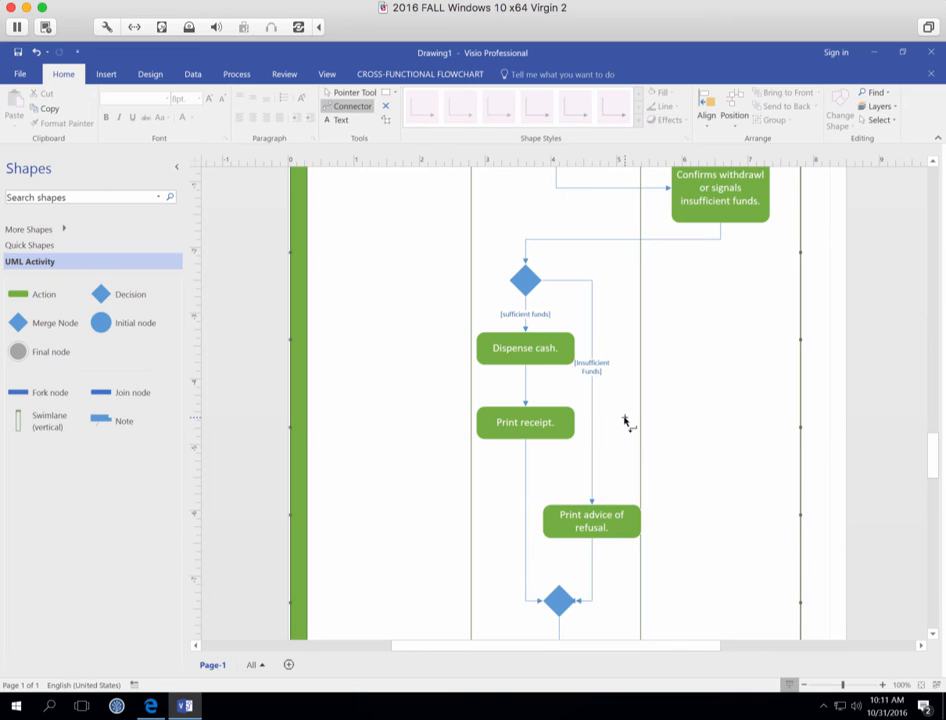
Step: Open the "[Insufficient Funds]" connector label for editing
left_click(584, 372)
left_click(581, 361)
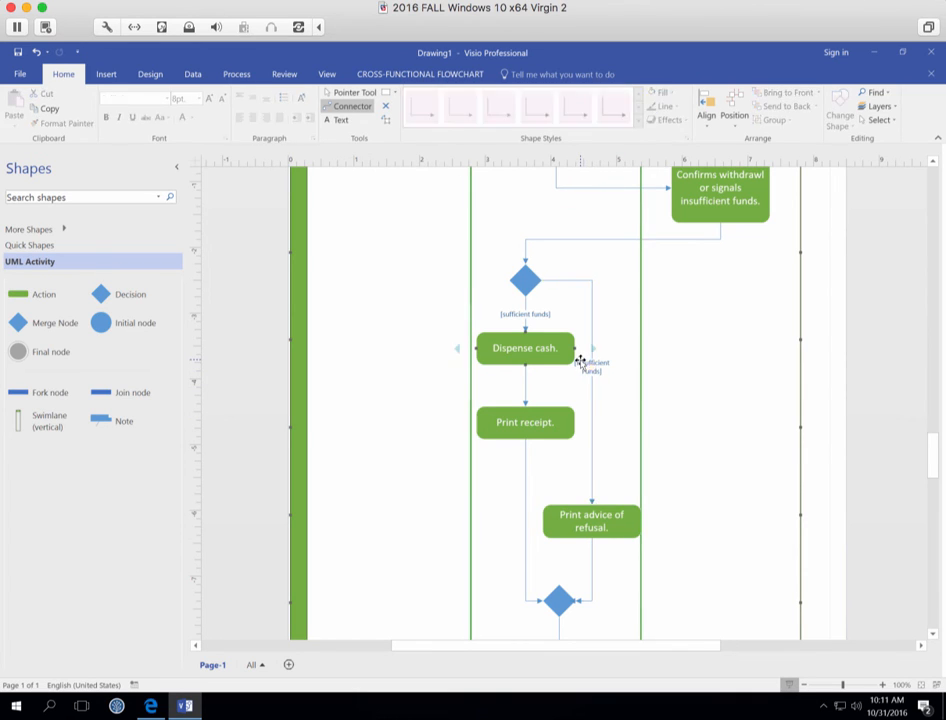
left_click(581, 361)
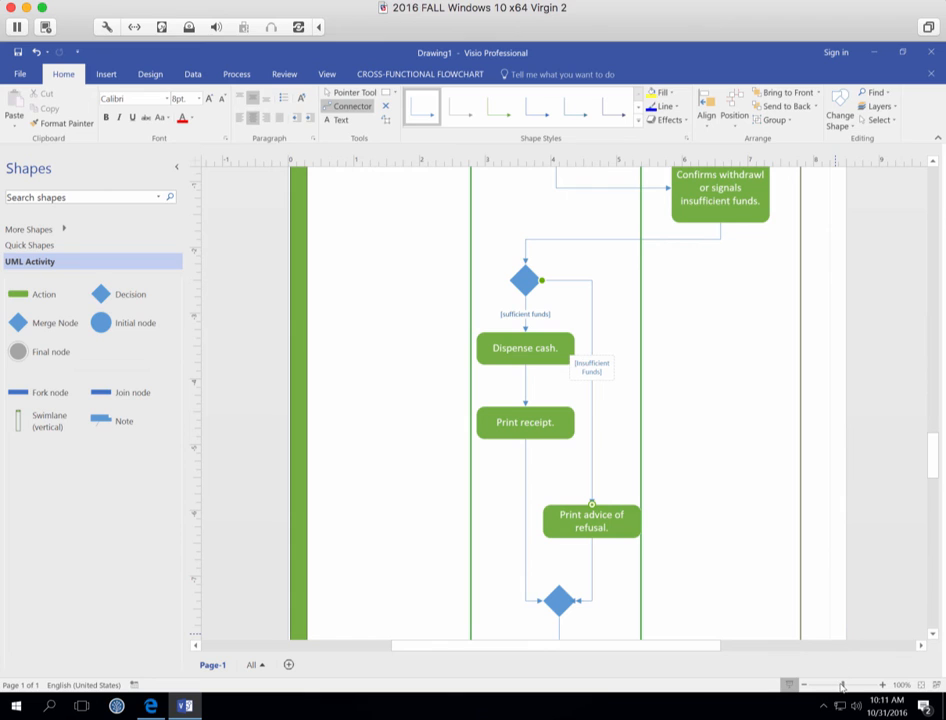
left_click_drag(841, 686, 847, 686)
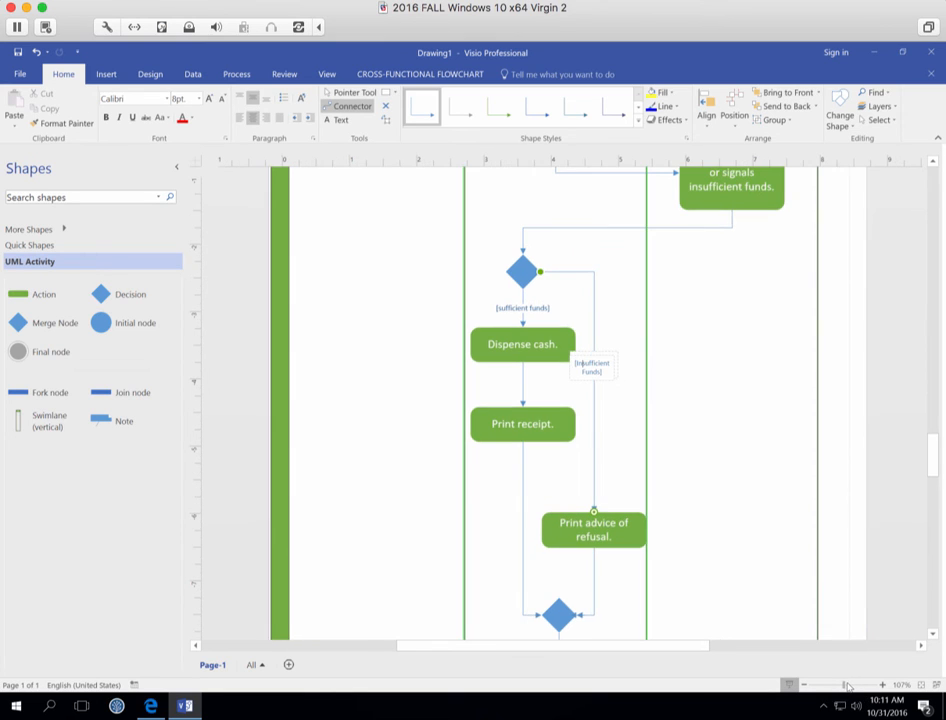
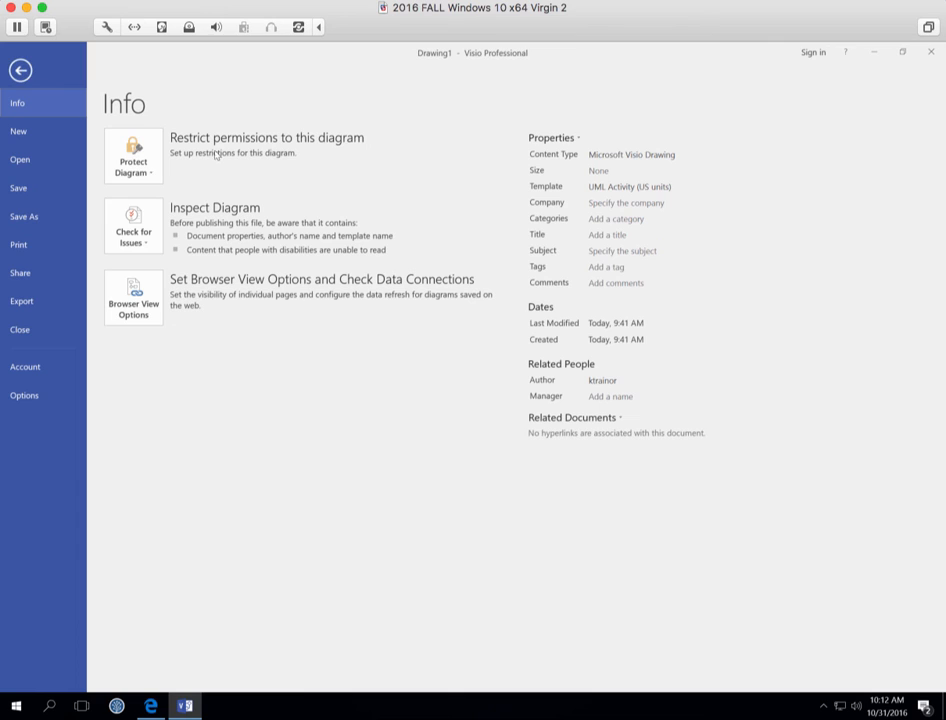
Step: Save the drawing in the Documents "activity diagram" folder, named with the author's name followed by "_skills_practice_activity_diagram"
left_click(31, 223)
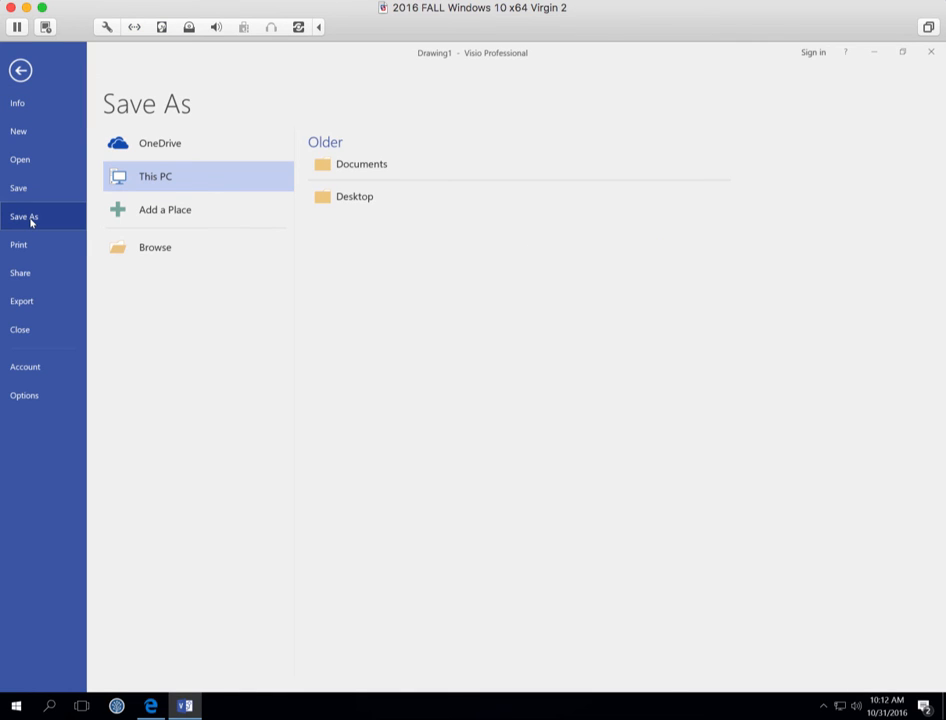
left_click(364, 167)
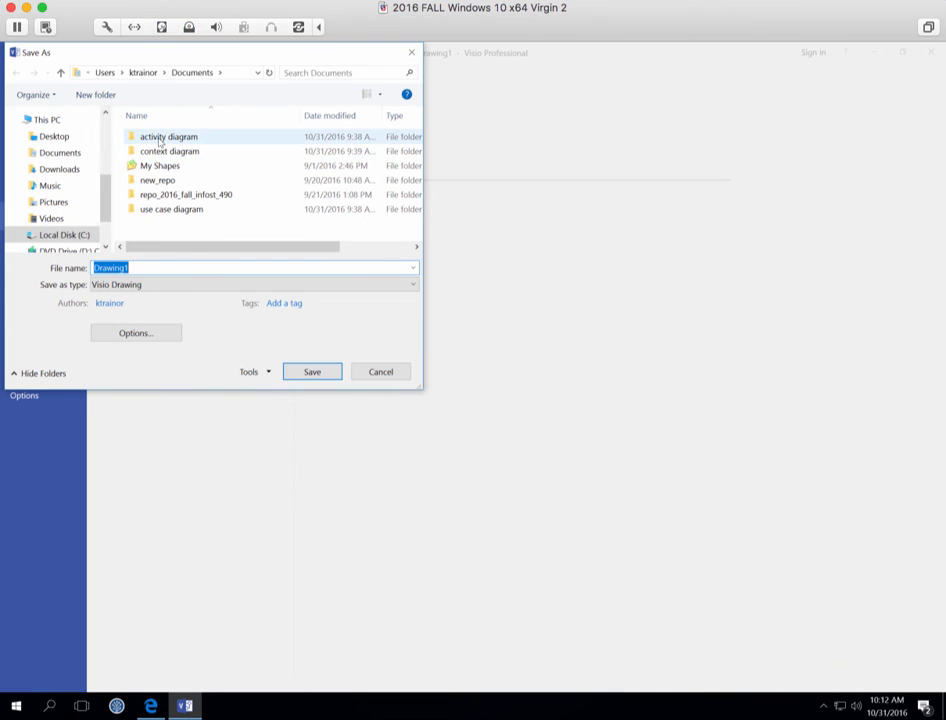
double_click(159, 139)
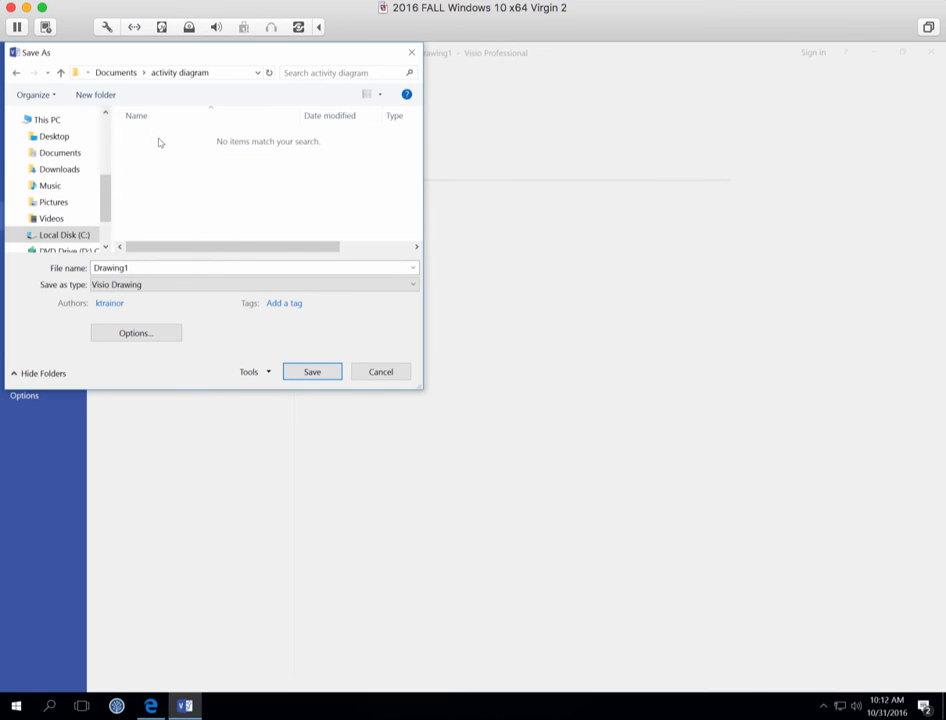
double_click(133, 269)
type("trainor_kevin_skills_practice_activity_")
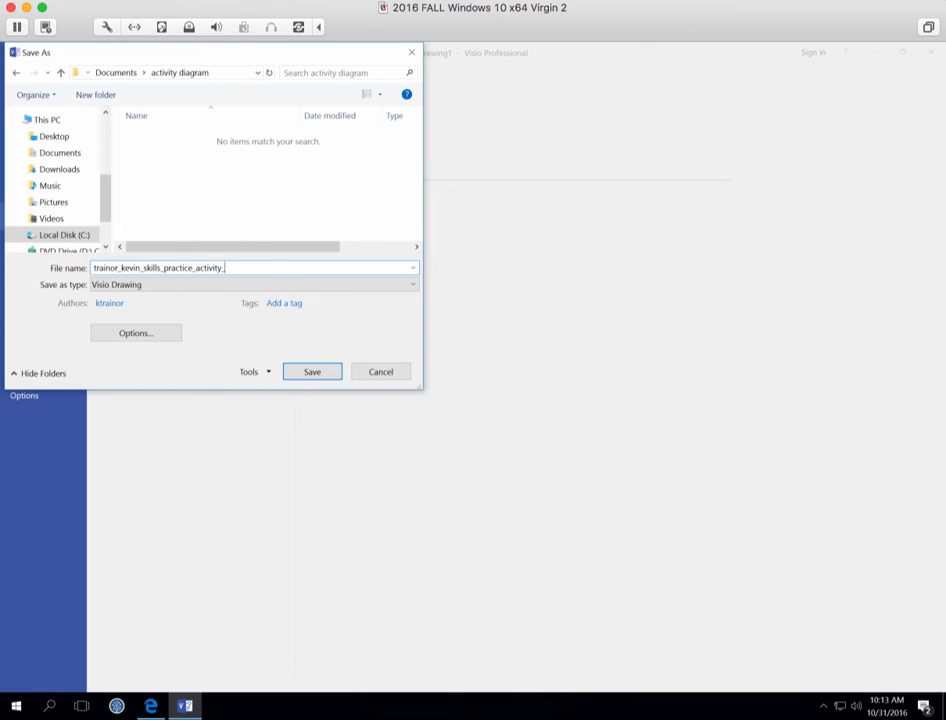
type("diagram")
left_click(322, 373)
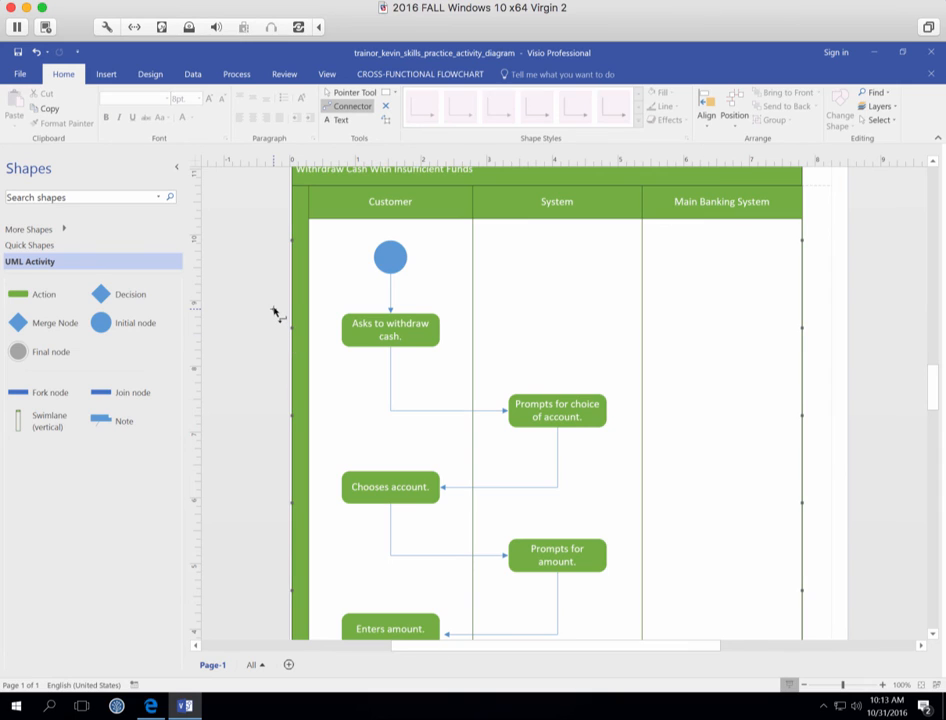
Step: Save a PDF copy of the diagram under the same name in the "activity diagram" folder and view the exported page
left_click(20, 75)
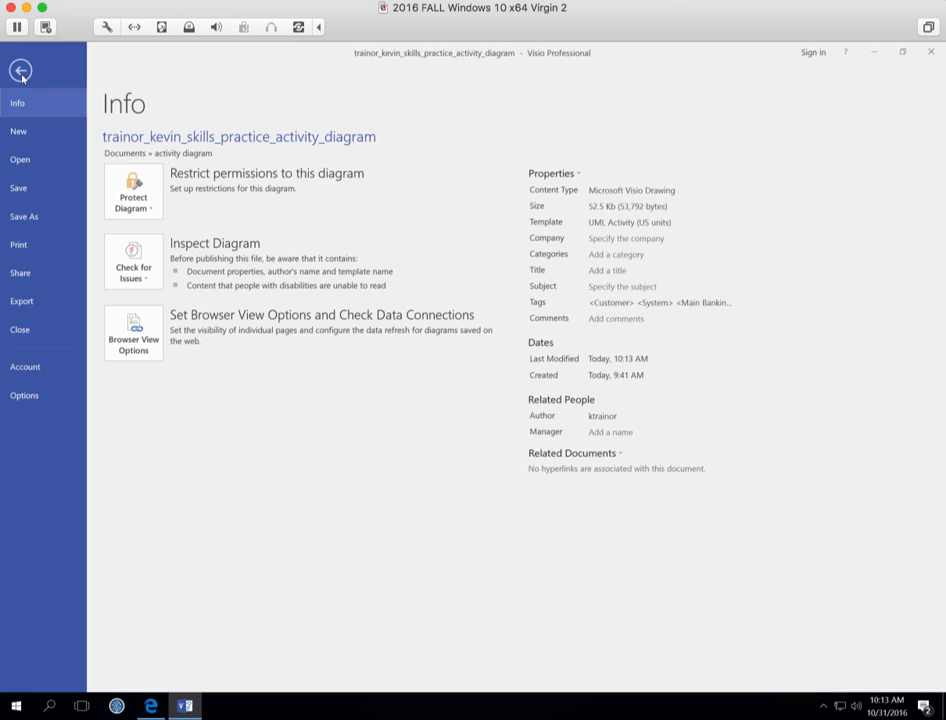
left_click(34, 224)
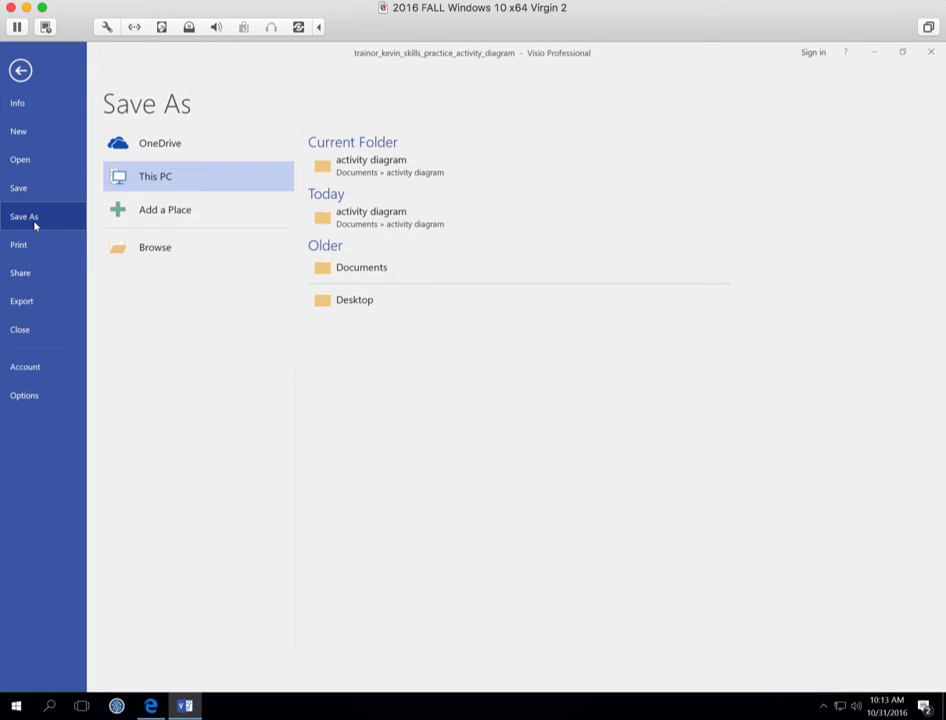
left_click(375, 165)
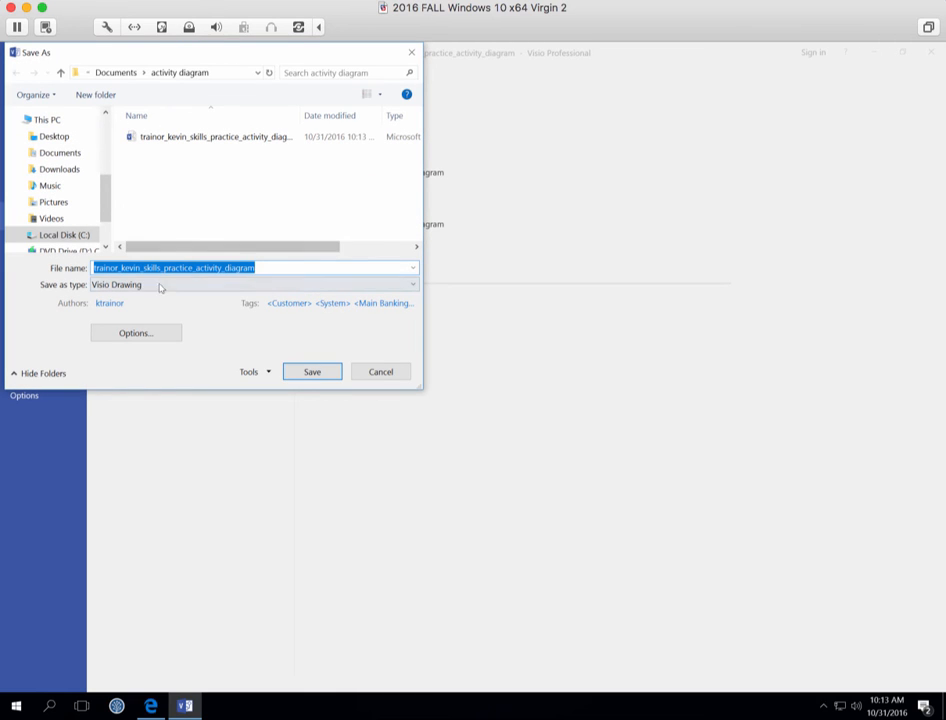
left_click(413, 285)
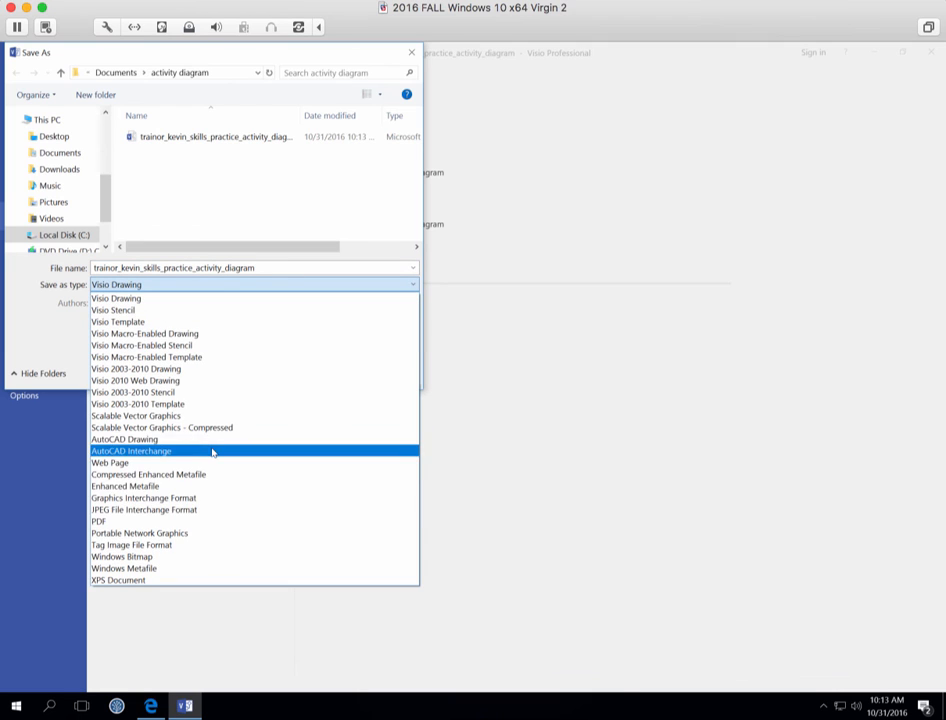
left_click(118, 522)
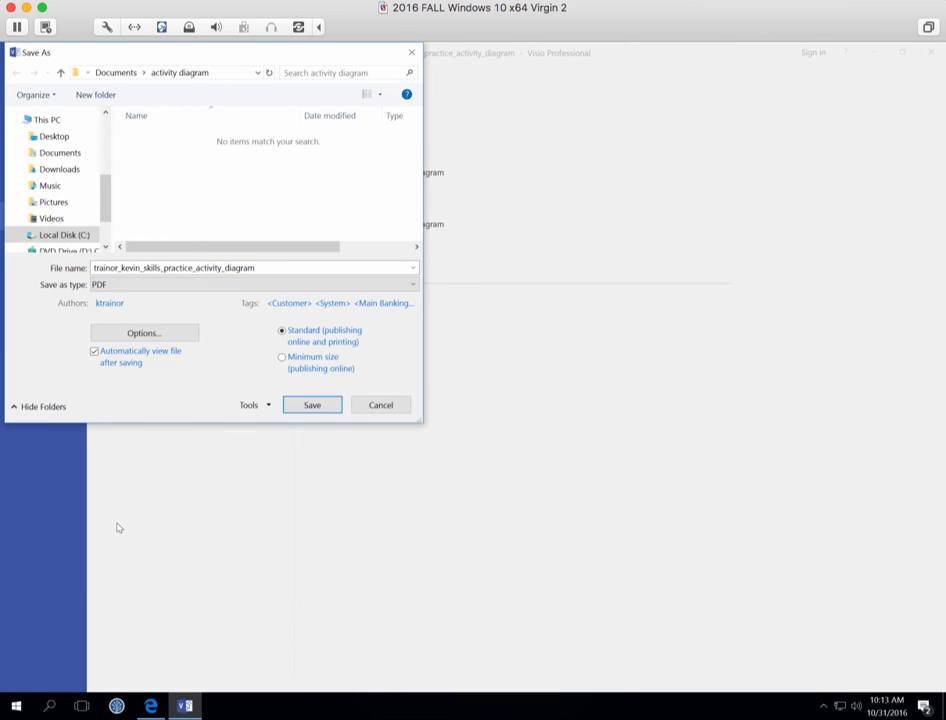
left_click(318, 405)
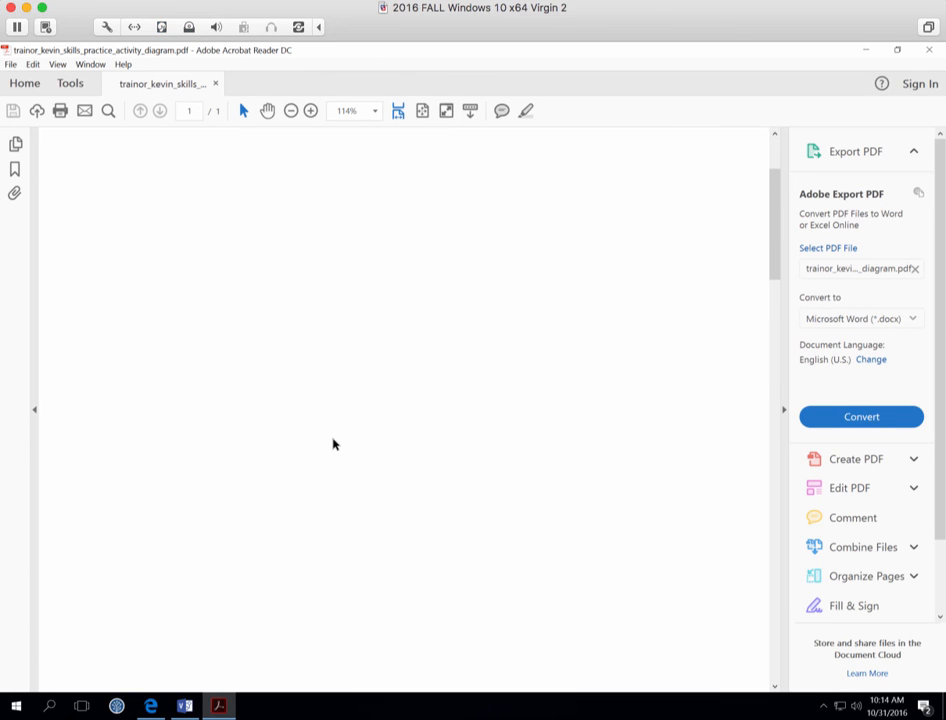
scroll(335, 440, "down", 5)
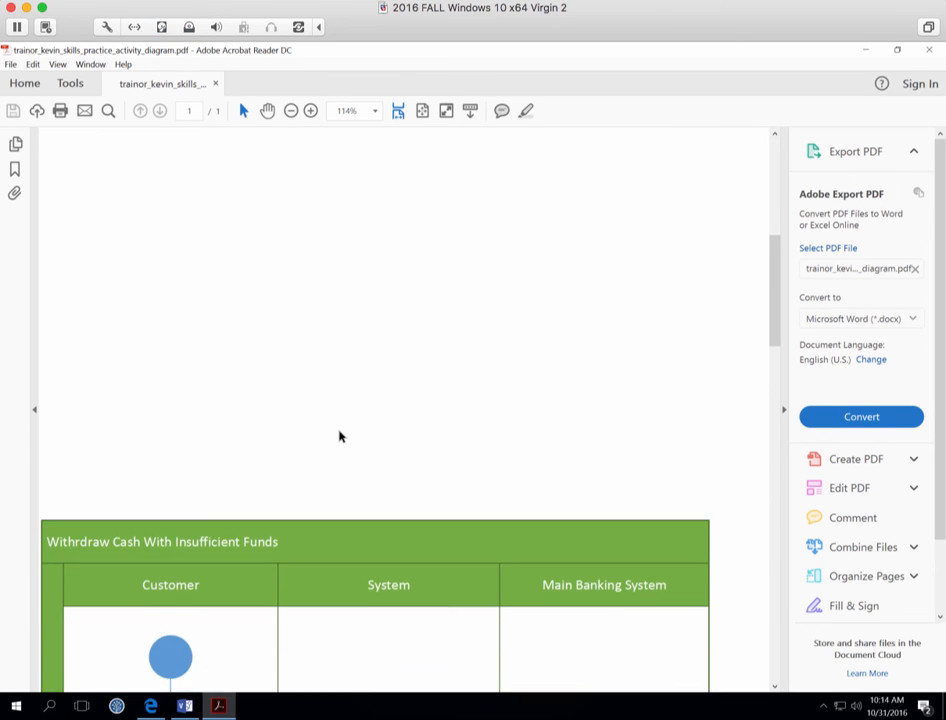
Step: Review the exported PDF from the diagram's title down to the final node, and close the PDF
scroll(339, 436, "down", 10)
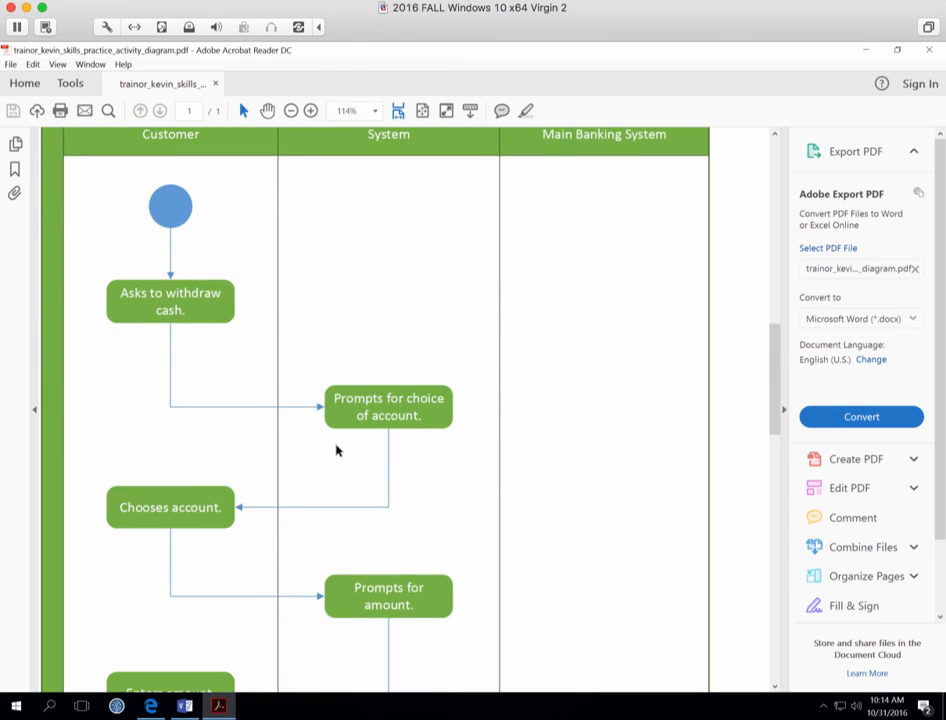
scroll(336, 450, "down", 10)
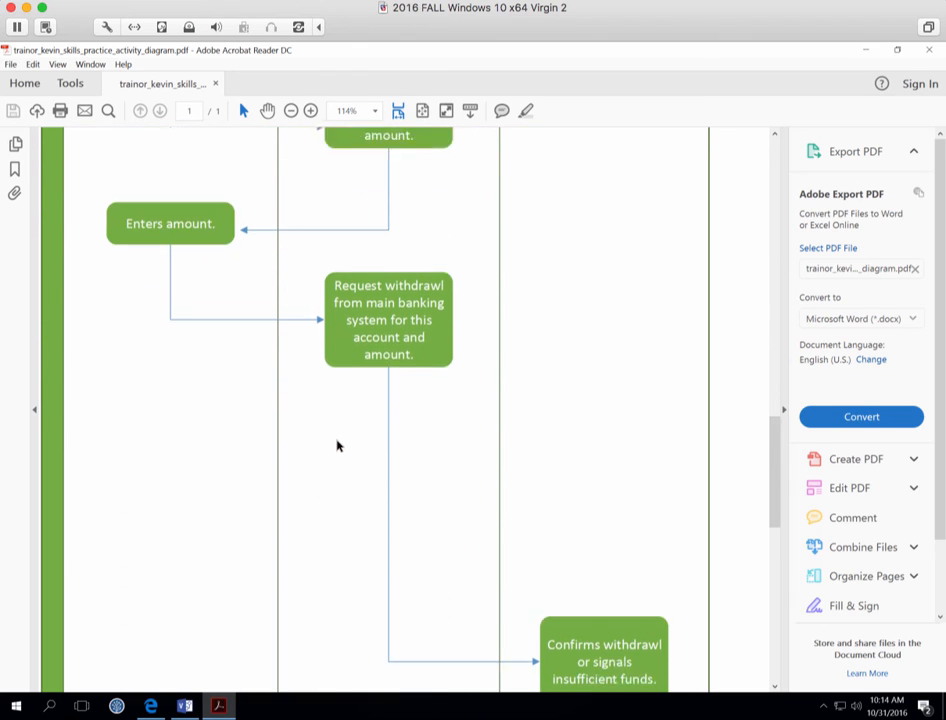
scroll(337, 446, "down", 10)
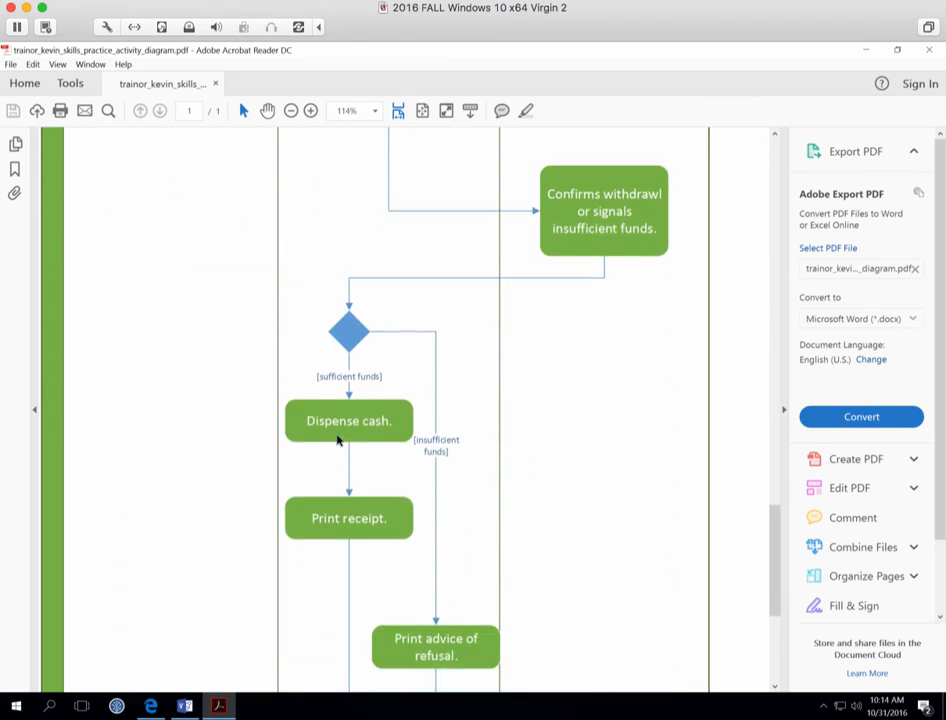
scroll(337, 441, "down", 7)
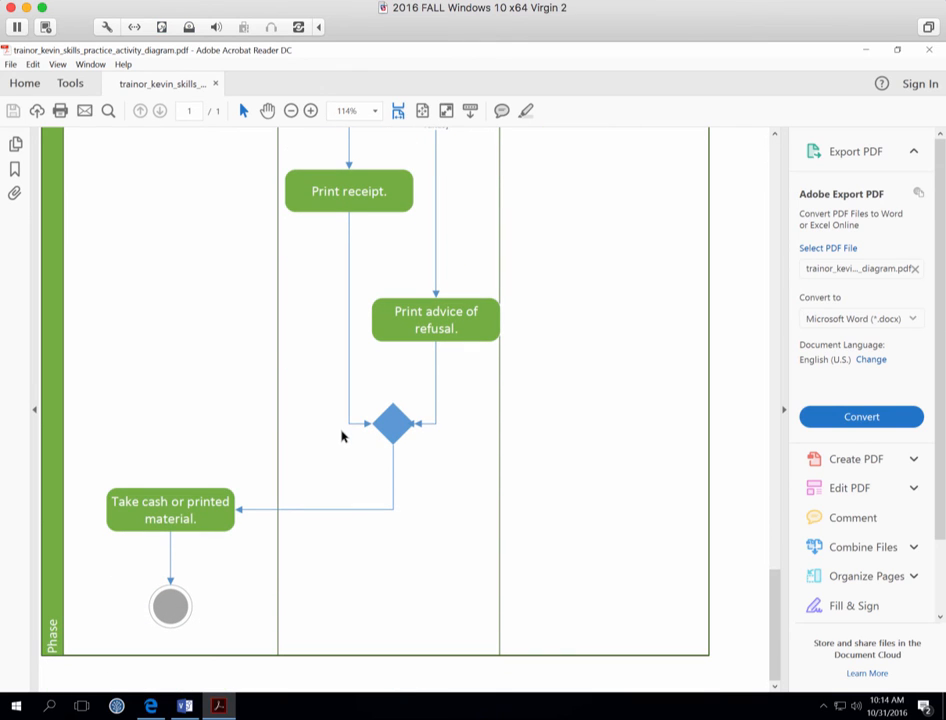
scroll(343, 436, "up", 9)
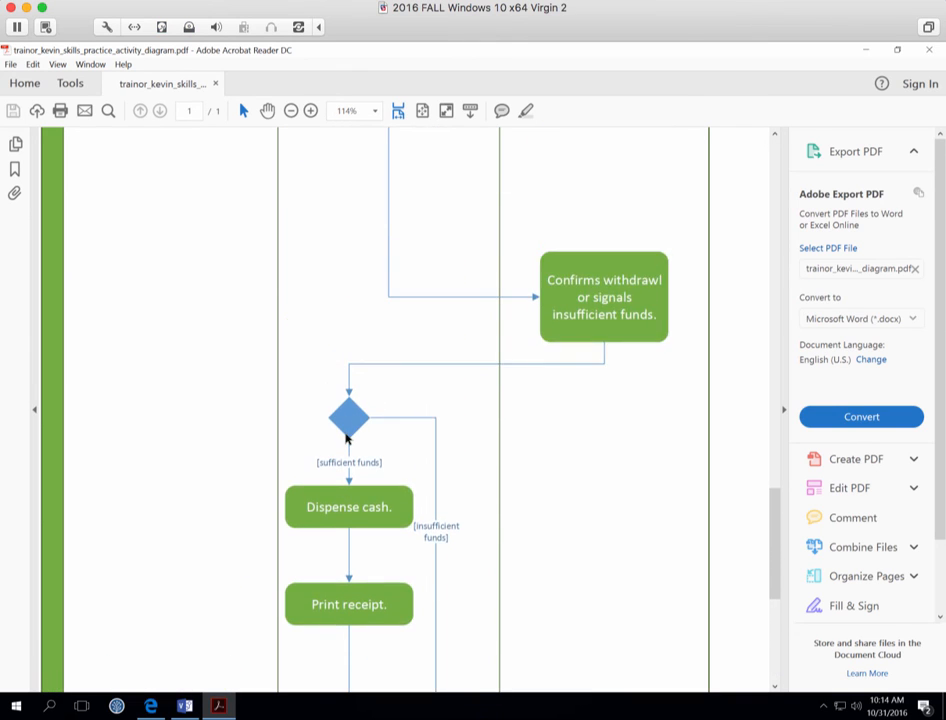
scroll(344, 440, "up", 16)
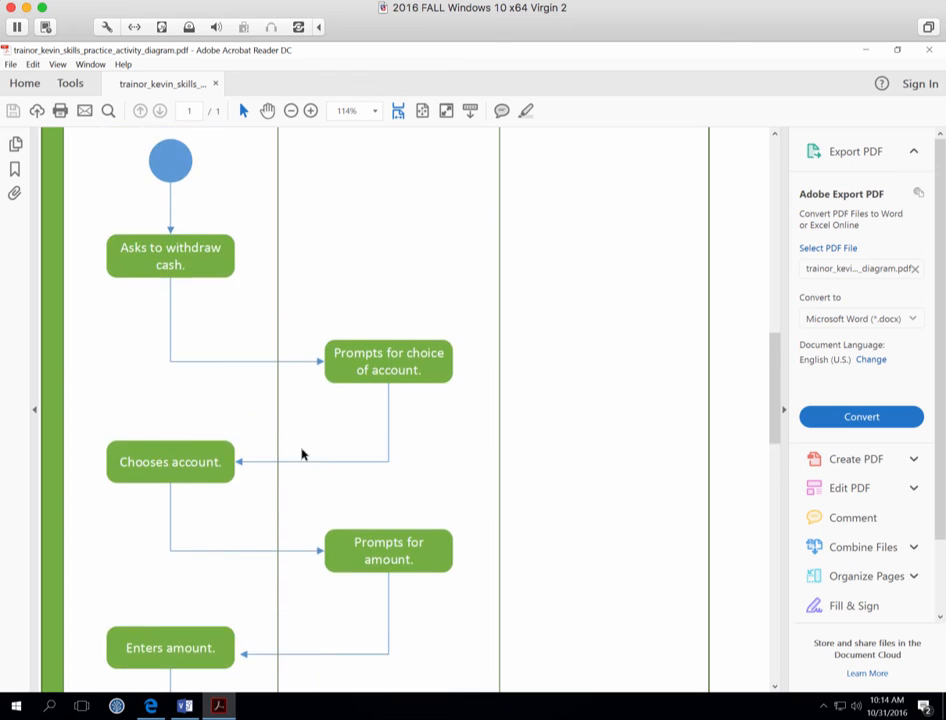
scroll(301, 455, "up", 12)
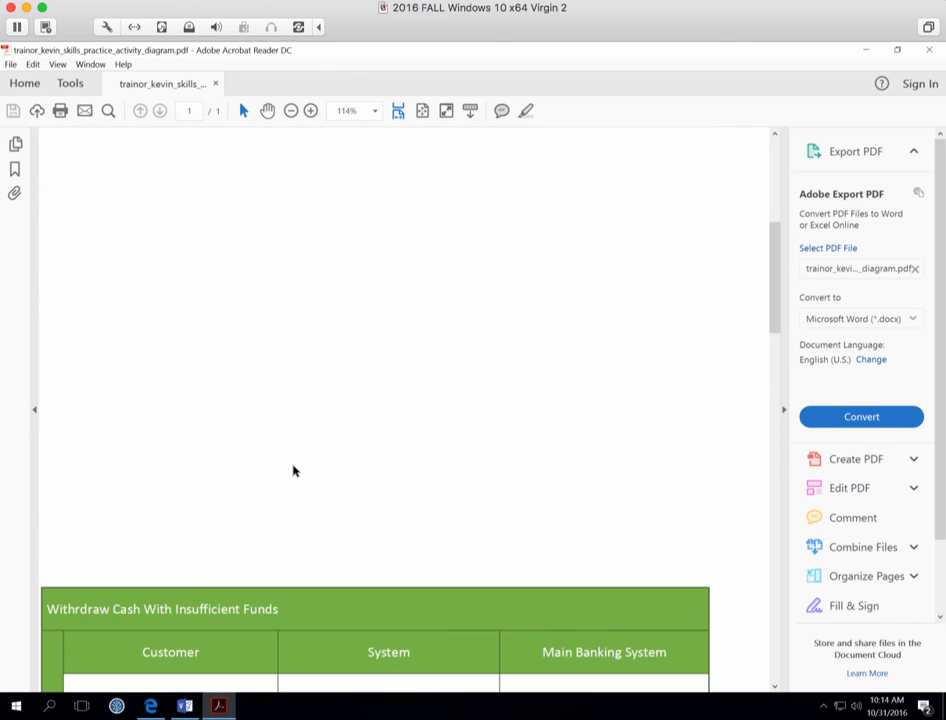
scroll(293, 471, "down", 5)
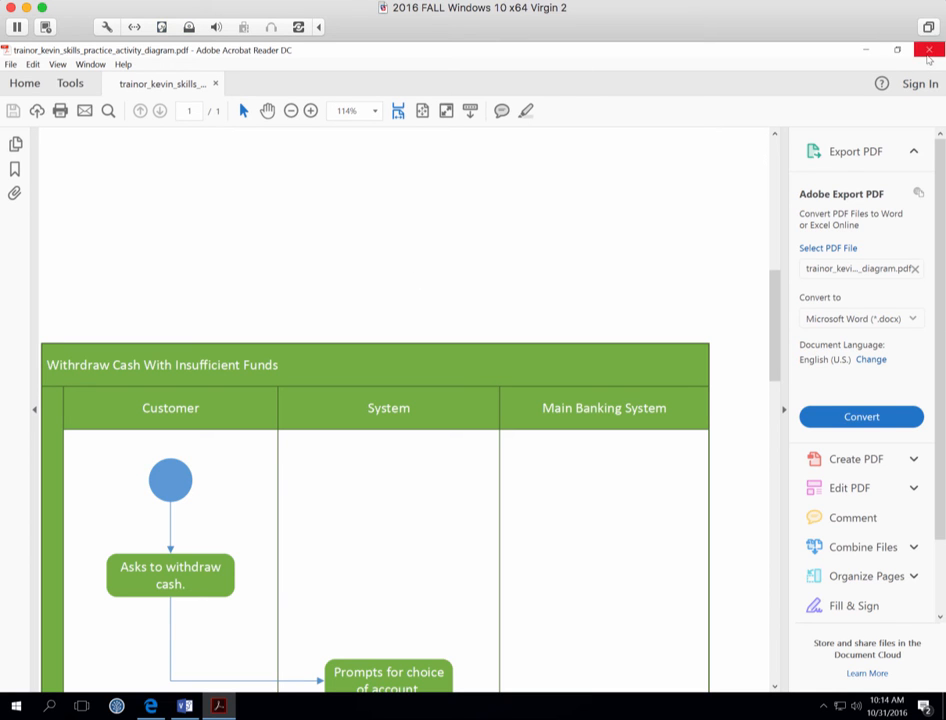
left_click(929, 52)
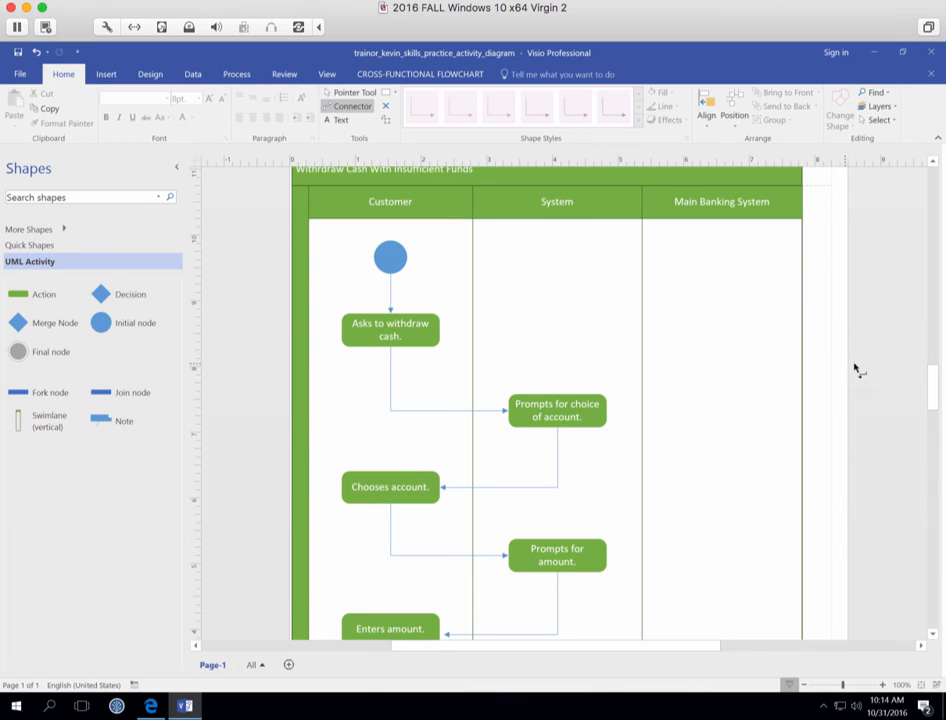
Step: Move the whole swimlane diagram about 5 inches up and slightly right so it sits within the page margins
scroll(926, 355, "up", 1)
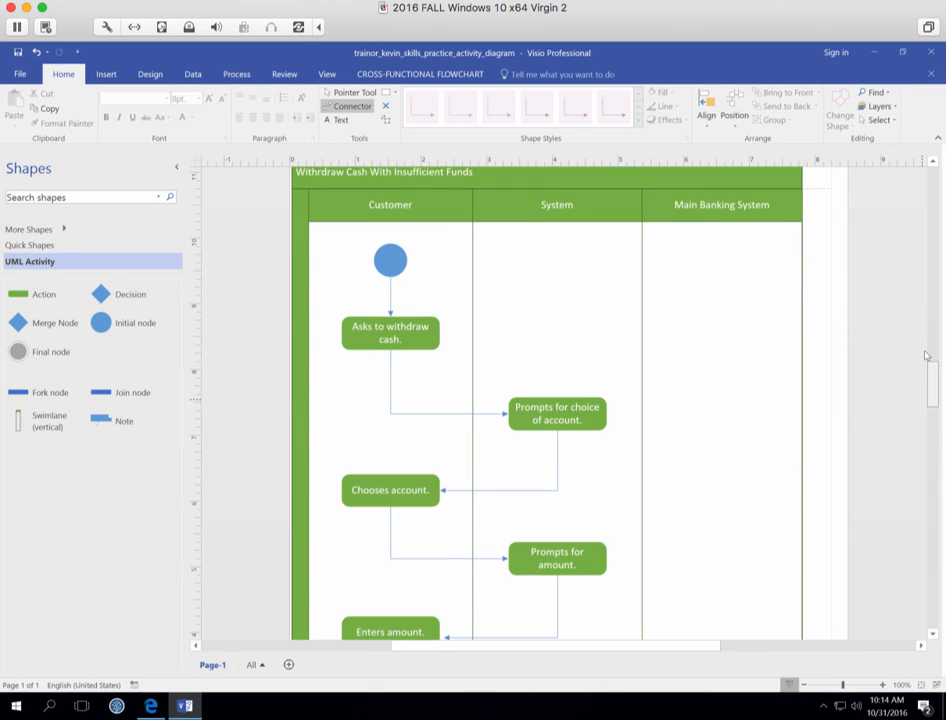
scroll(921, 290, "up", 10)
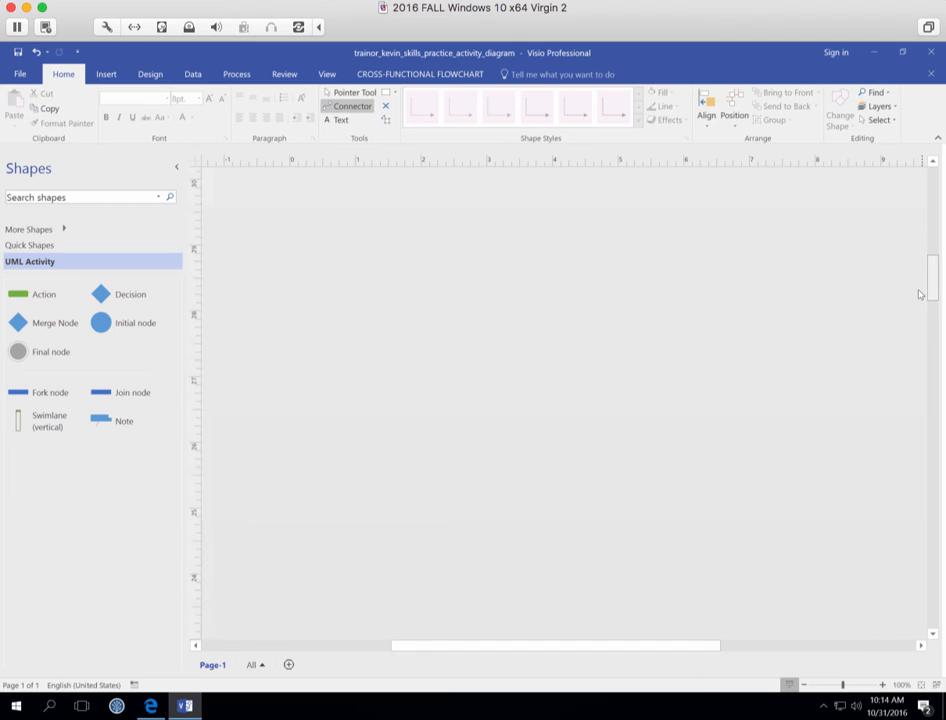
scroll(919, 294, "down", 10)
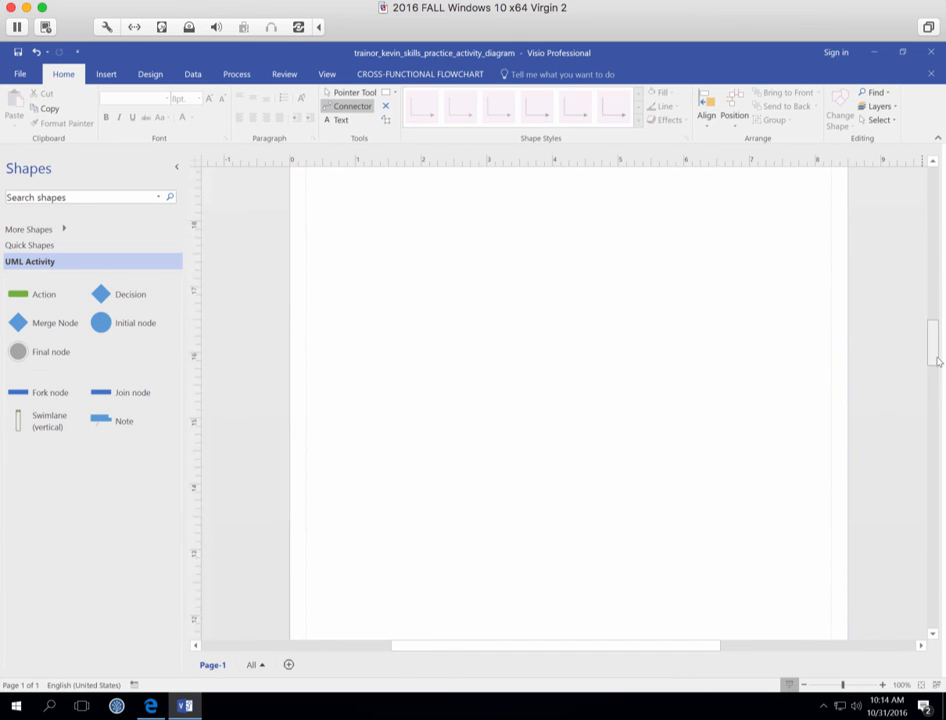
scroll(937, 361, "down", 3)
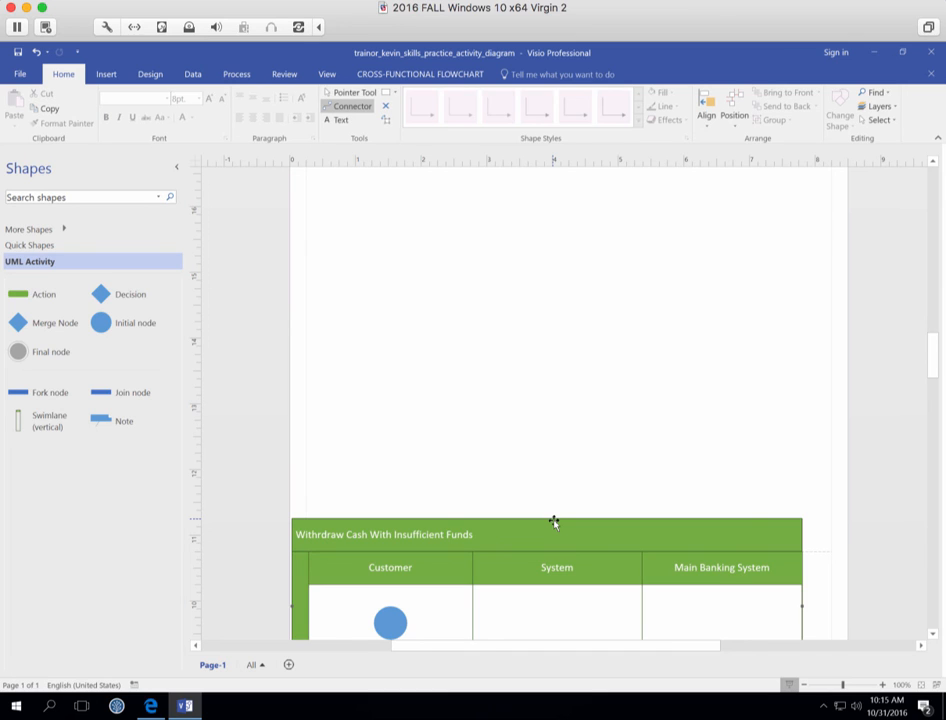
left_click_drag(554, 522, 570, 197)
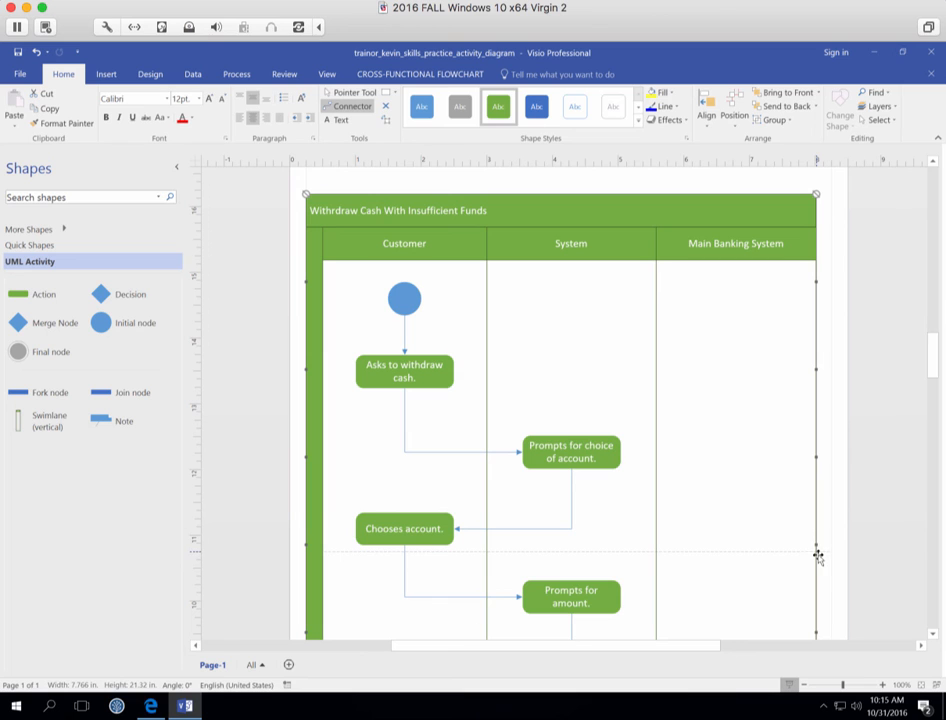
scroll(721, 541, "down", 1)
scroll(721, 541, "down", 10)
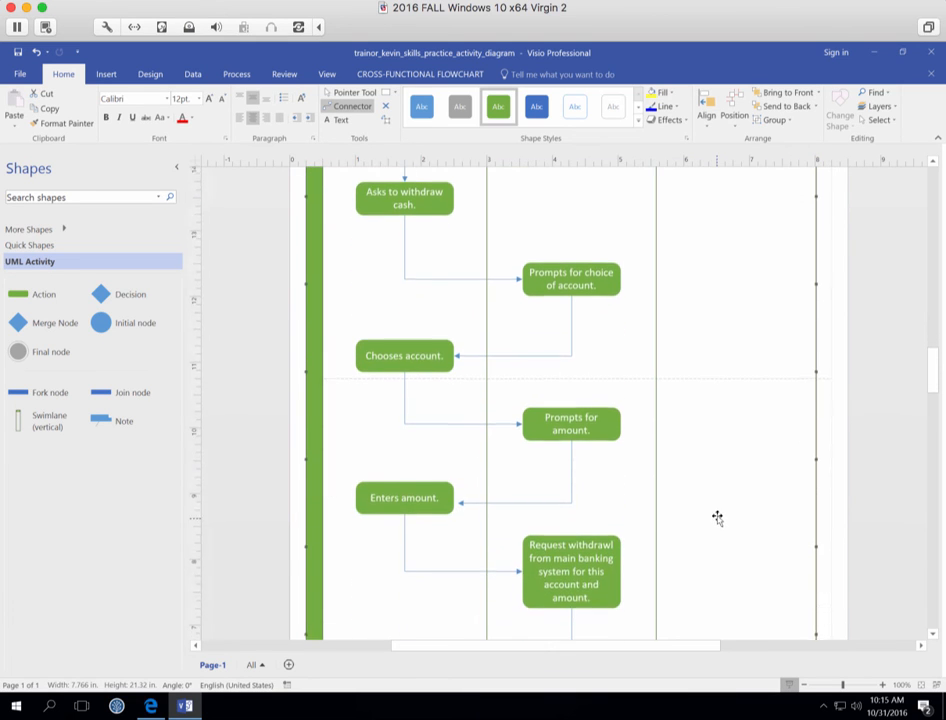
scroll(716, 493, "down", 10)
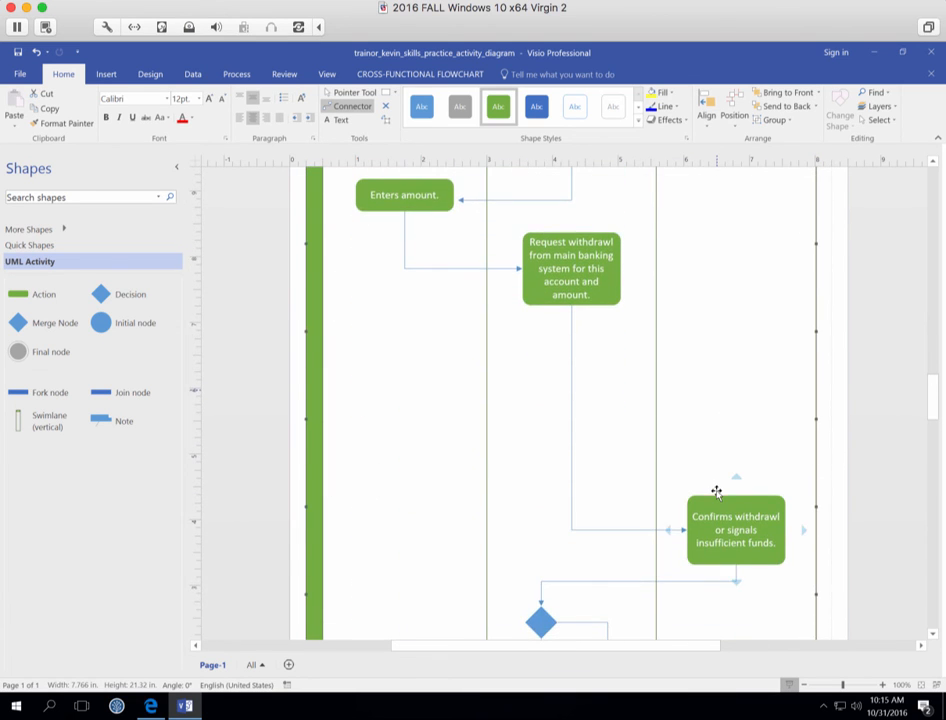
scroll(721, 486, "down", 10)
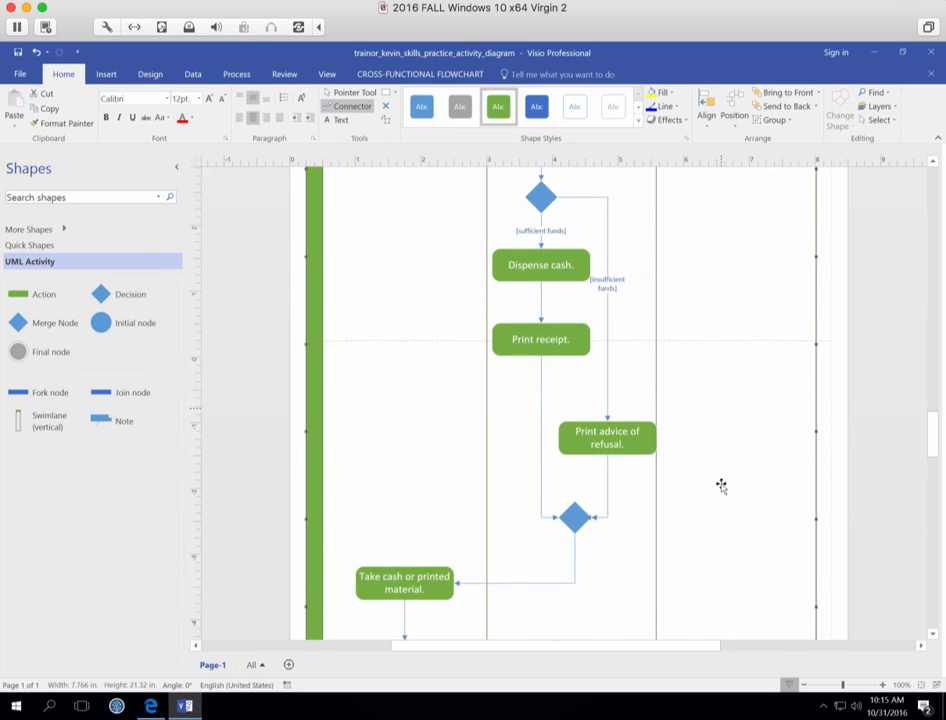
scroll(721, 486, "down", 4)
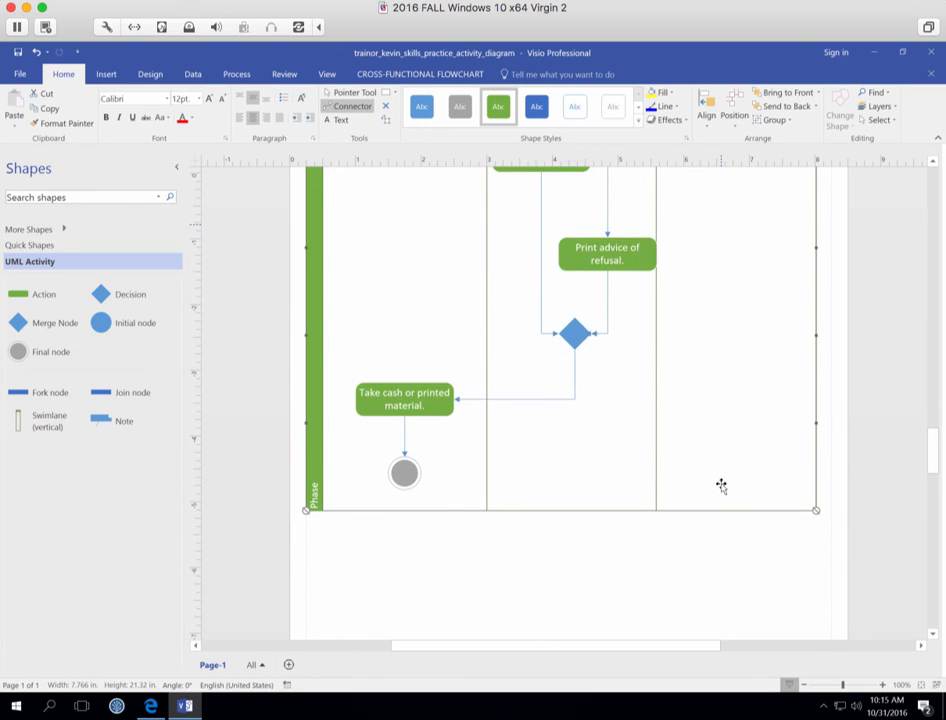
scroll(724, 476, "down", 2)
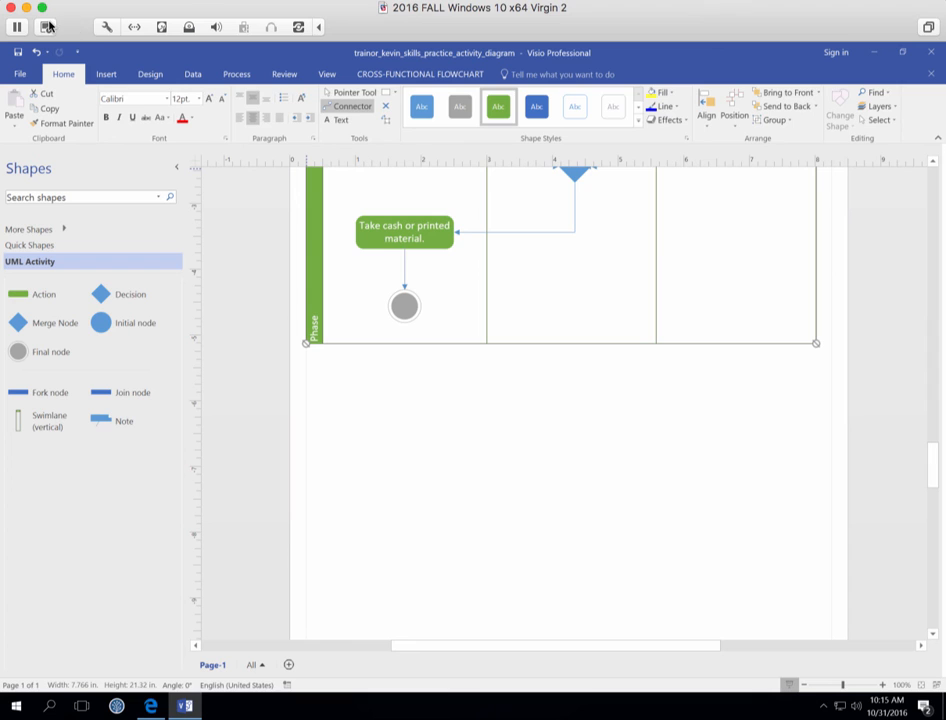
left_click(100, 0)
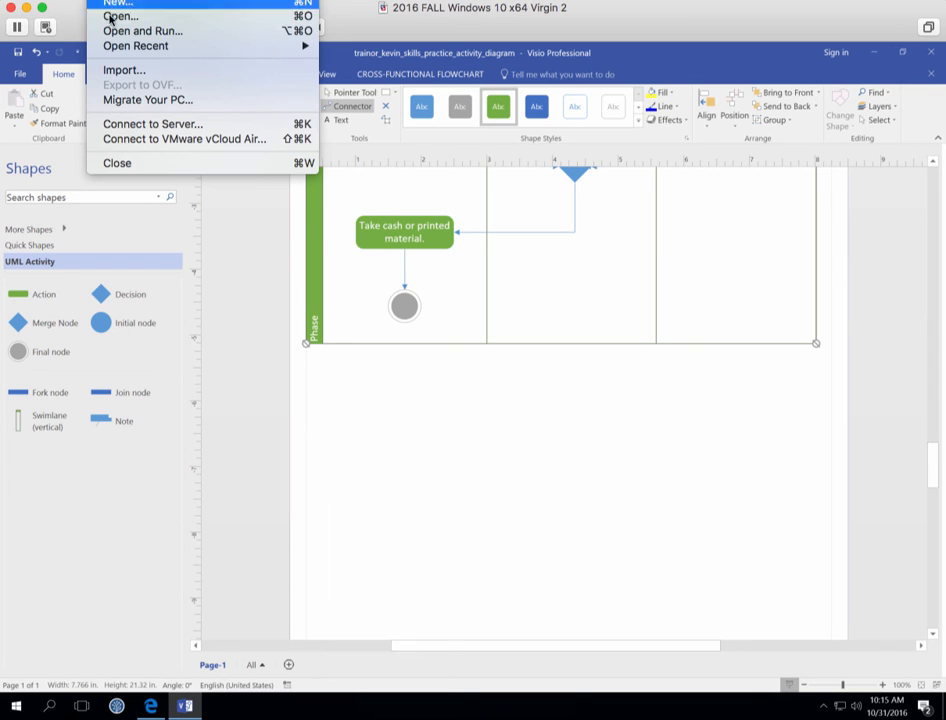
mouse_move(120, 49)
left_click(409, 437)
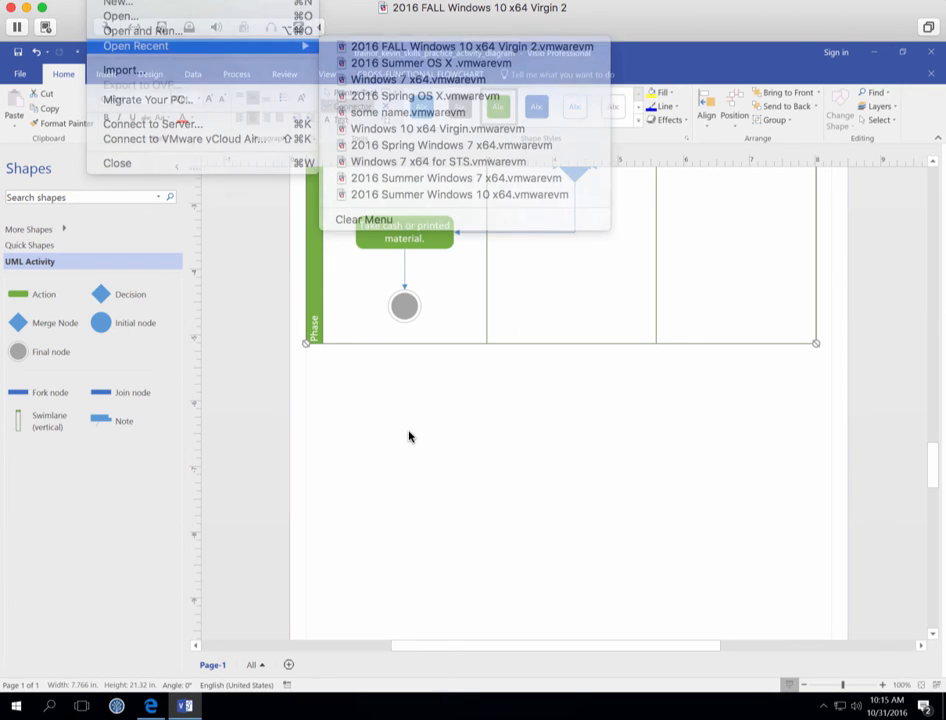
Step: Save the Visio drawing under its existing name
left_click(20, 76)
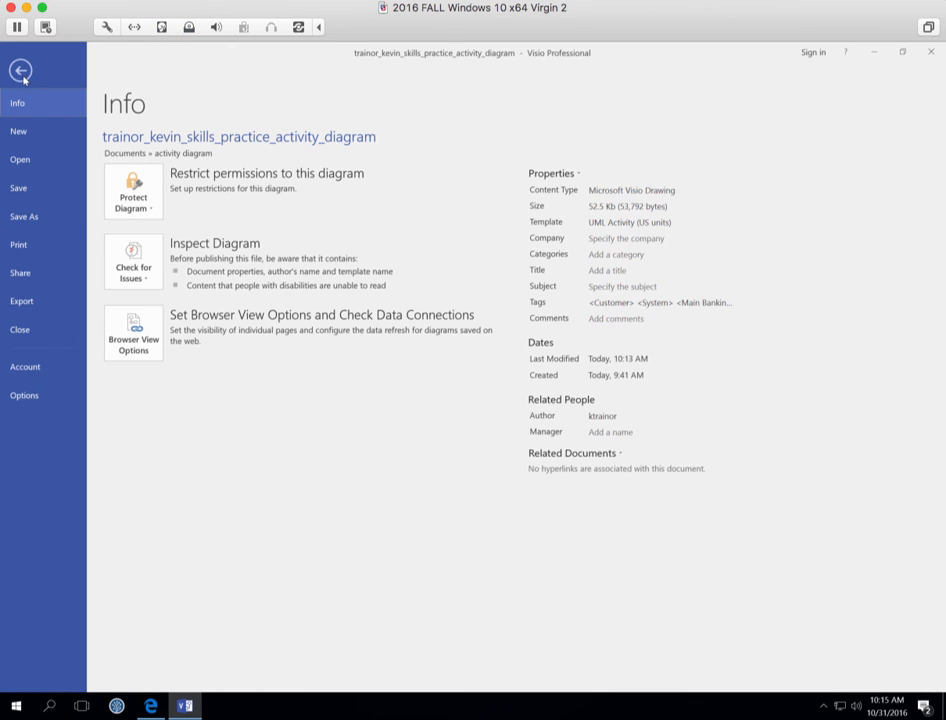
left_click(24, 186)
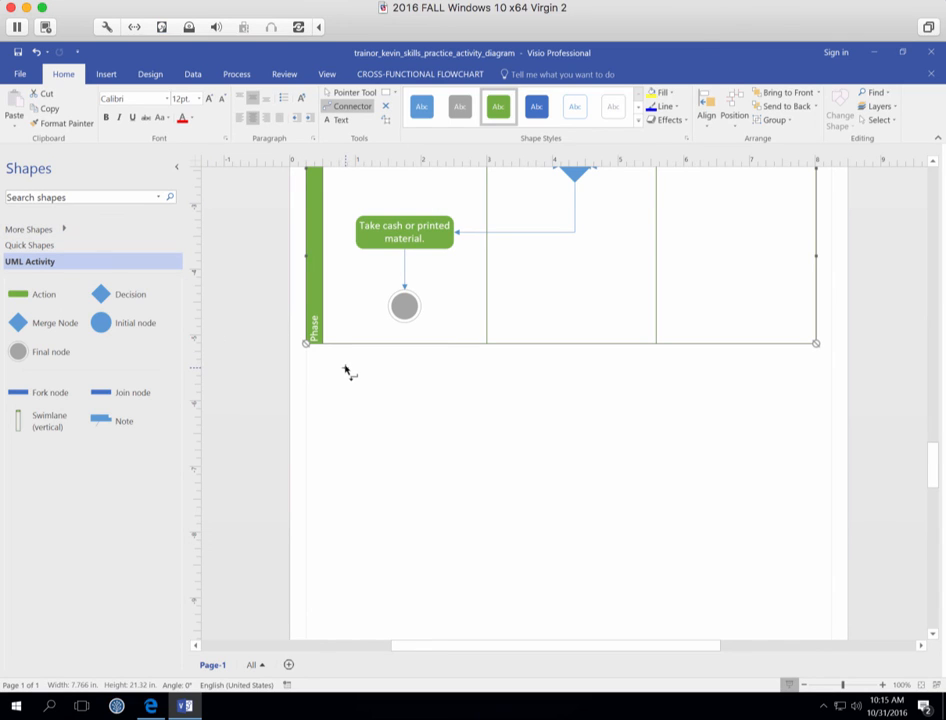
Step: Save the diagram as a PDF in the "activity diagram" folder, replacing the existing PDF, and check the exported page before closing it
left_click(18, 76)
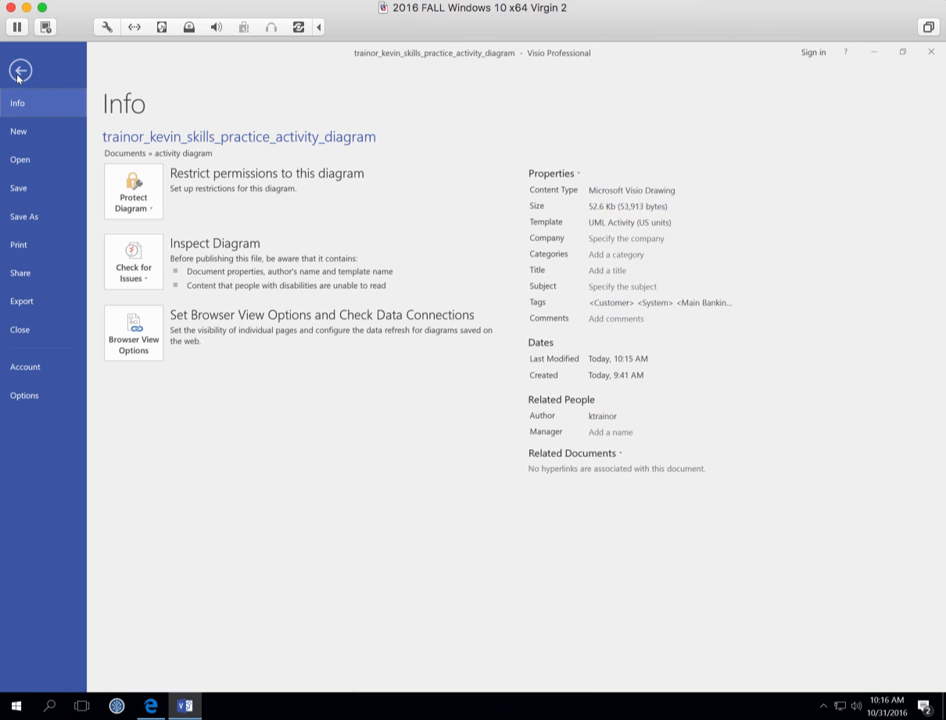
left_click(30, 216)
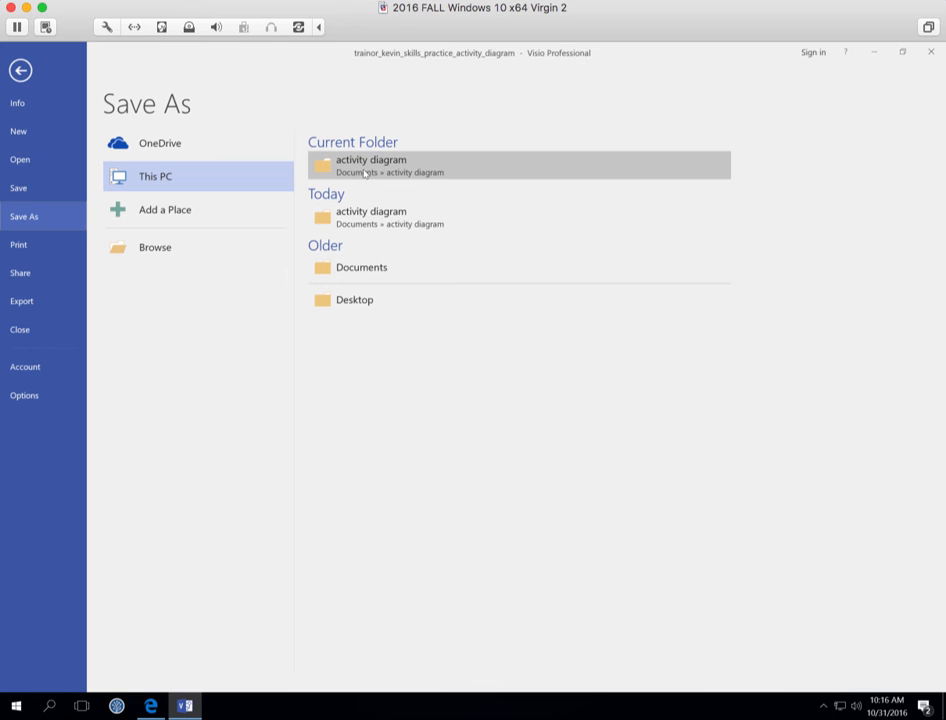
left_click(365, 165)
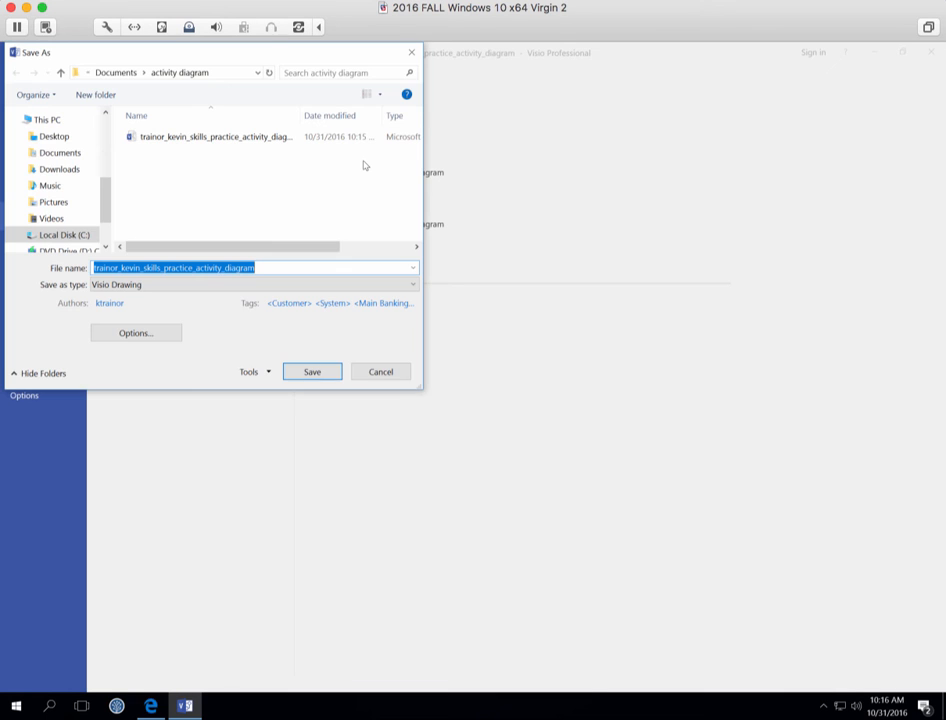
left_click(415, 288)
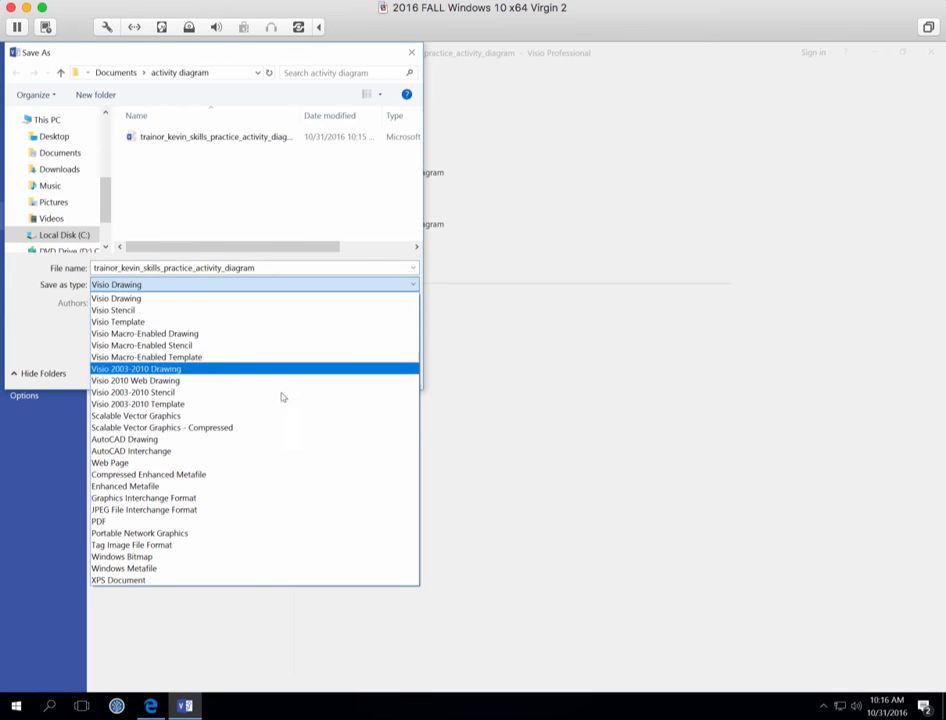
left_click(190, 522)
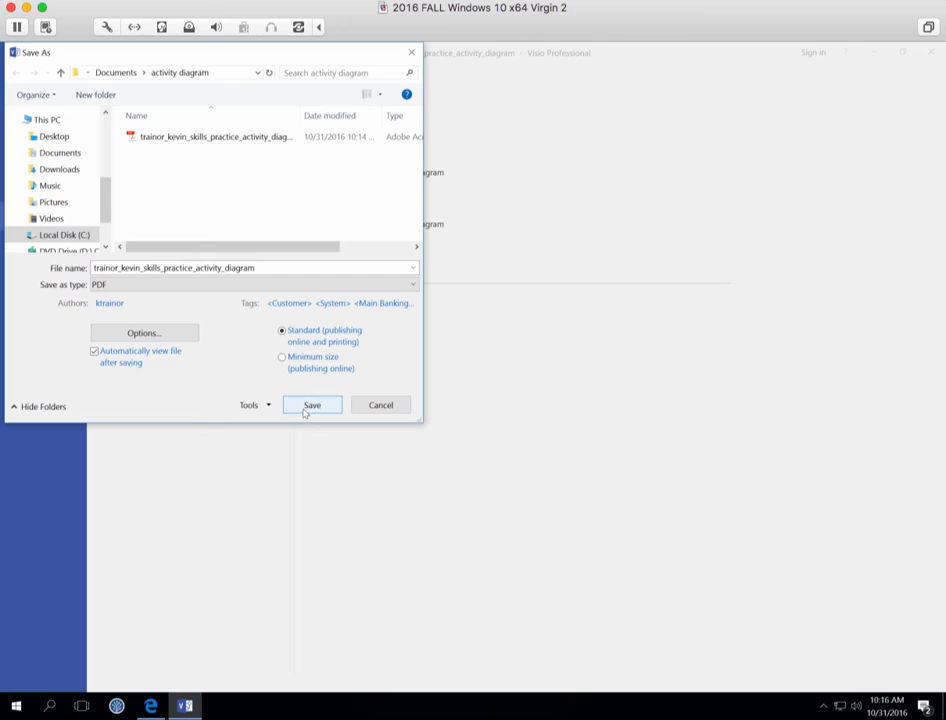
left_click(313, 405)
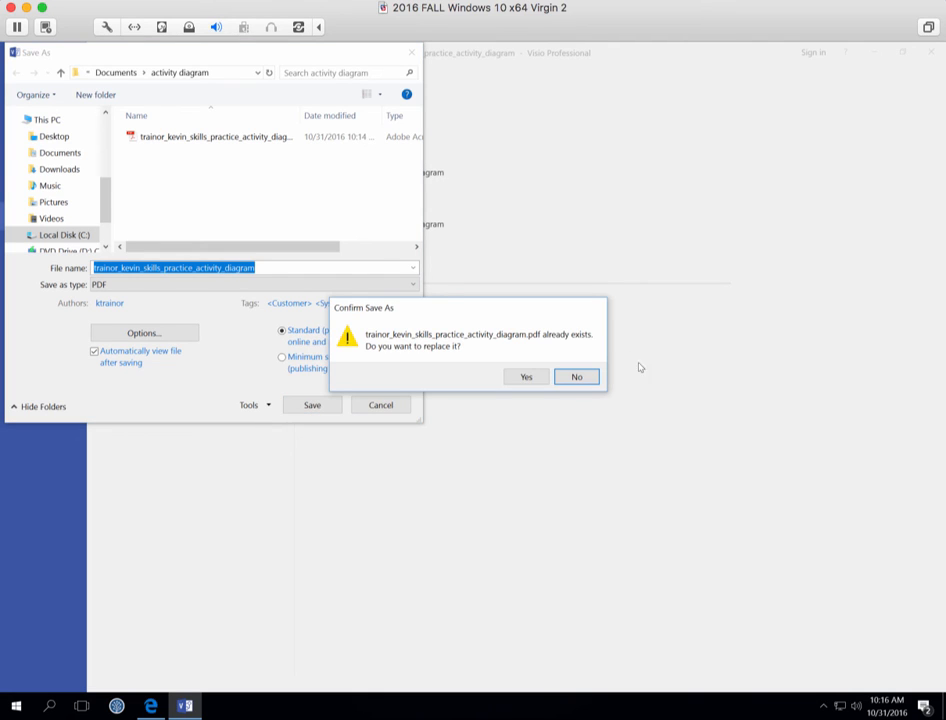
left_click(535, 379)
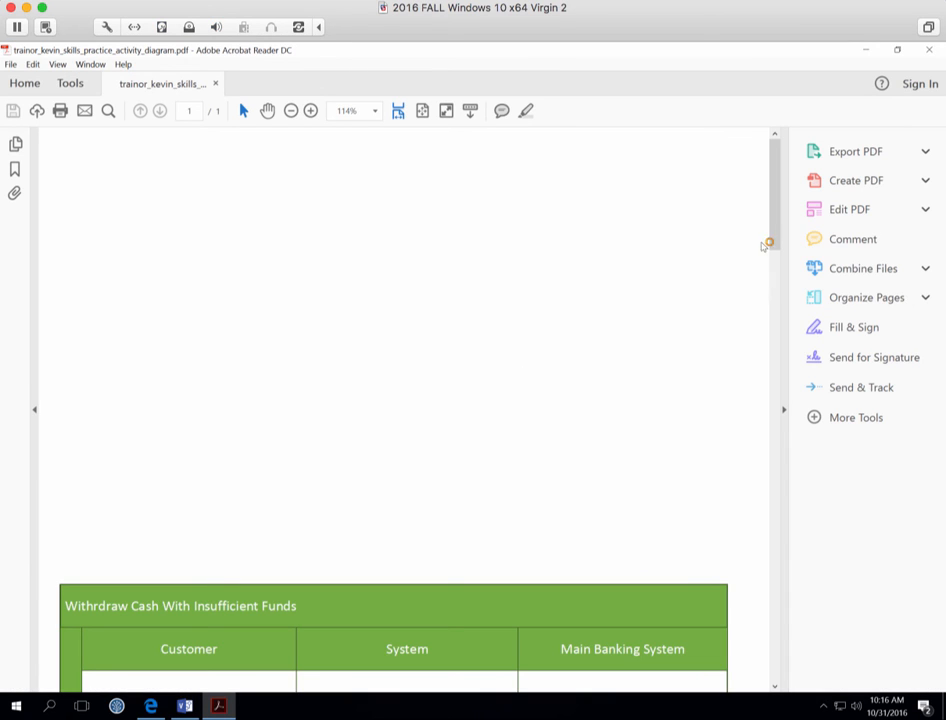
left_click_drag(770, 230, 764, 306)
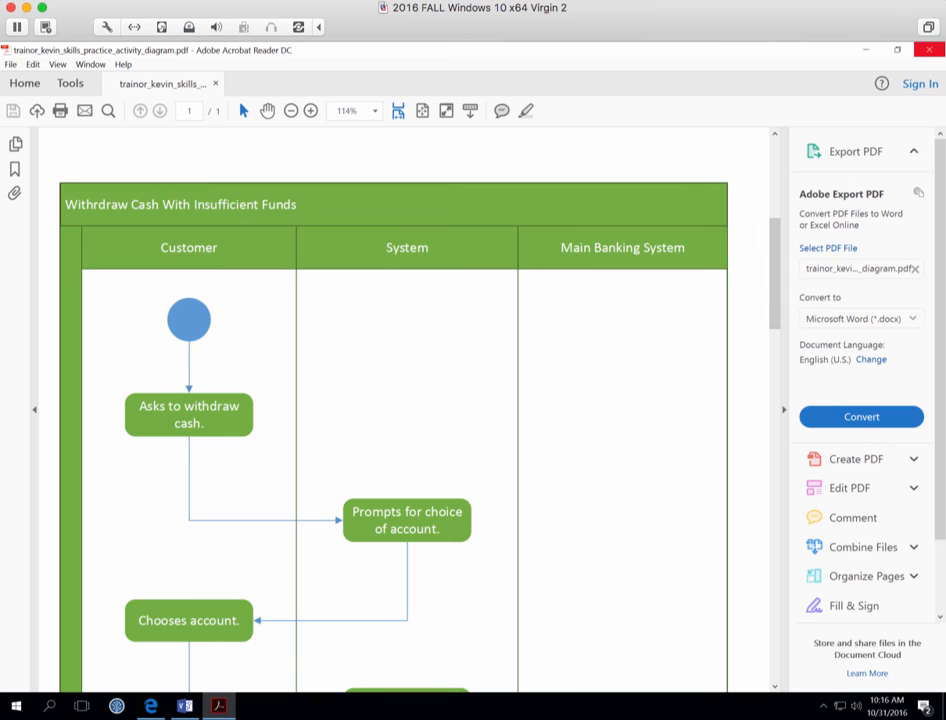
left_click(929, 51)
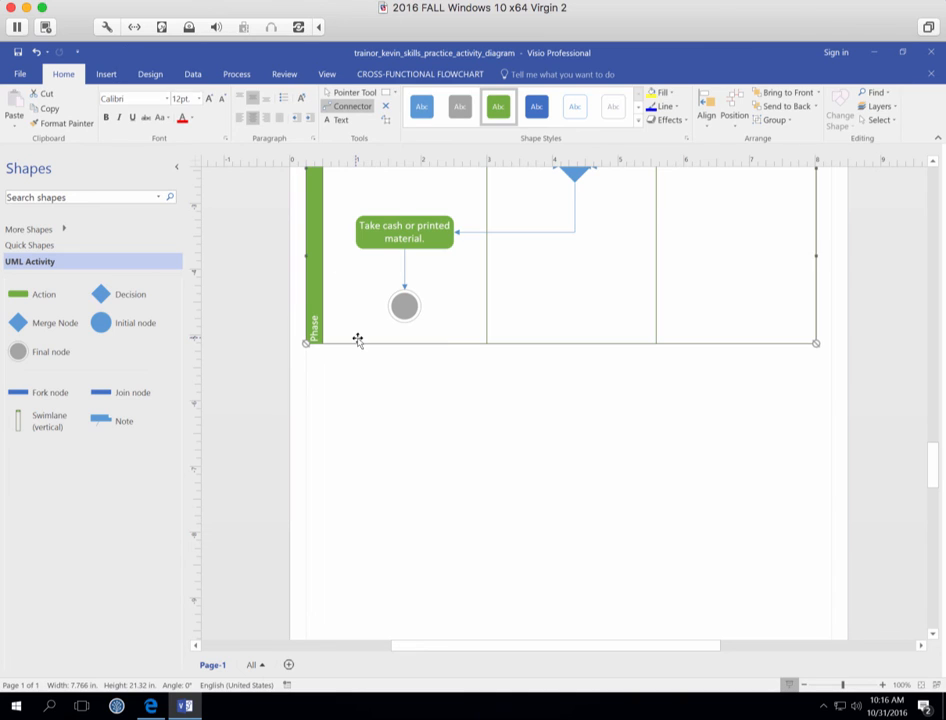
Step: Switch to File Explorer and open the Documents "activity diagram" folder to check the saved files
left_click(22, 707)
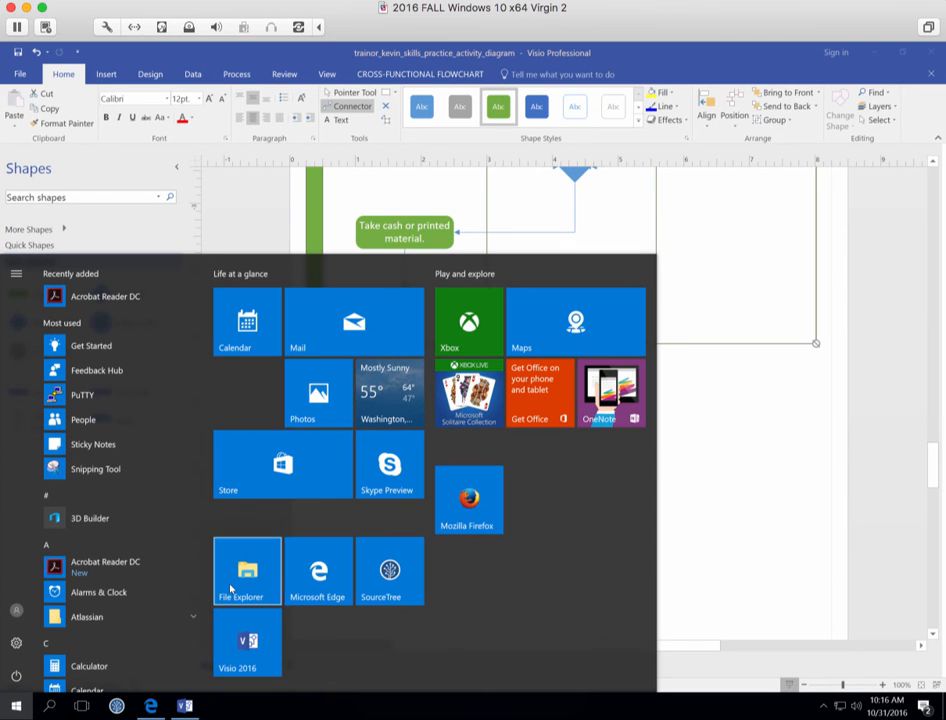
left_click(231, 589)
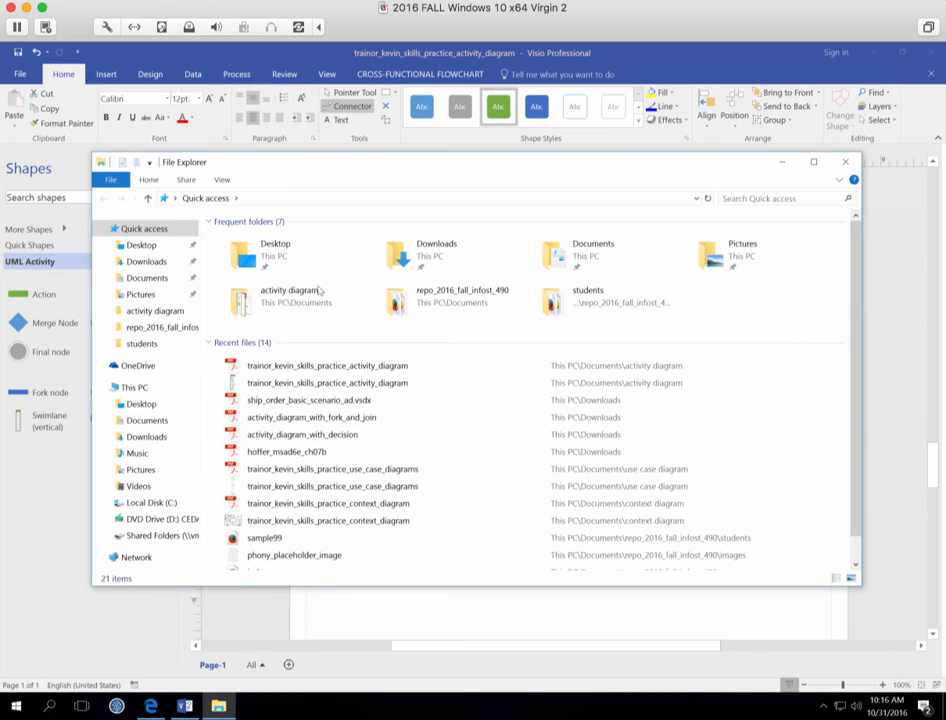
double_click(276, 305)
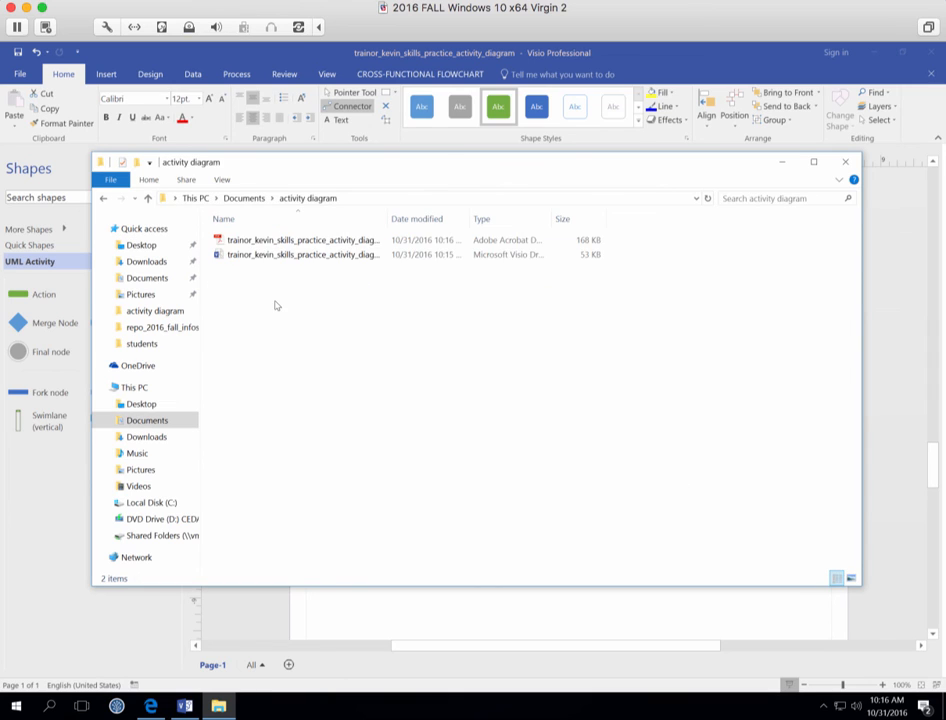
Step: Open the exported activity diagram PDF, check where the swimlane diagram sits on the page, and close it
double_click(258, 241)
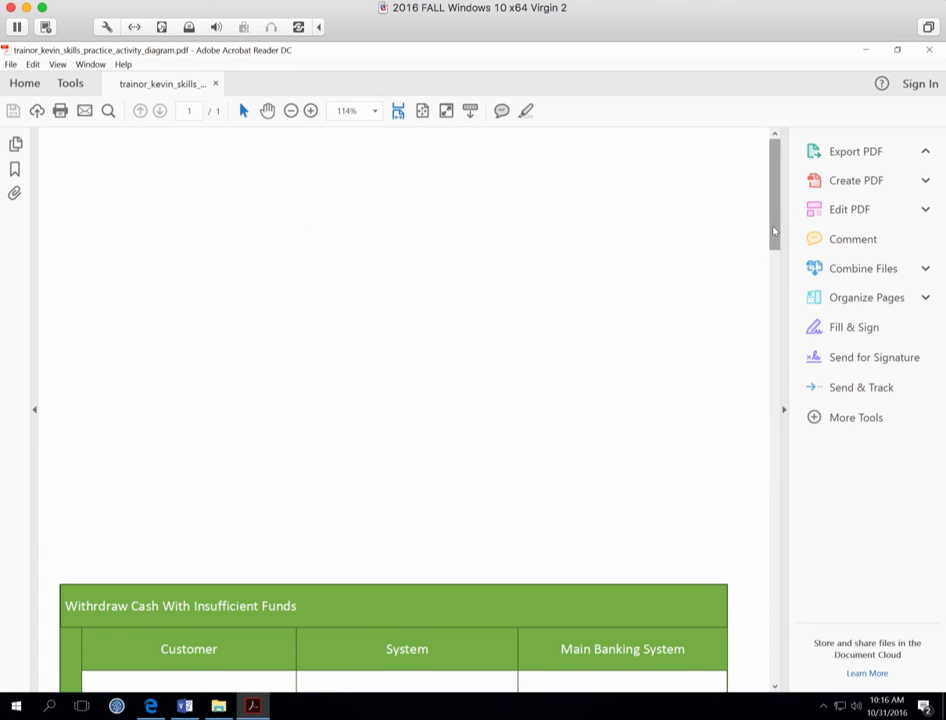
scroll(789, 393, "down", 10)
left_click_drag(789, 393, 780, 190)
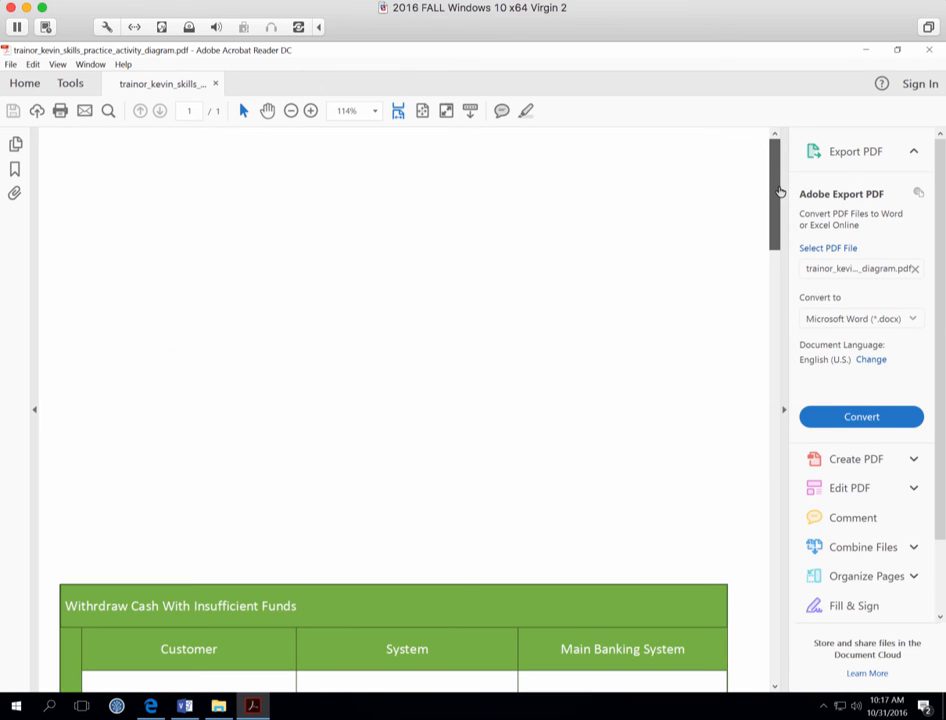
left_click(928, 51)
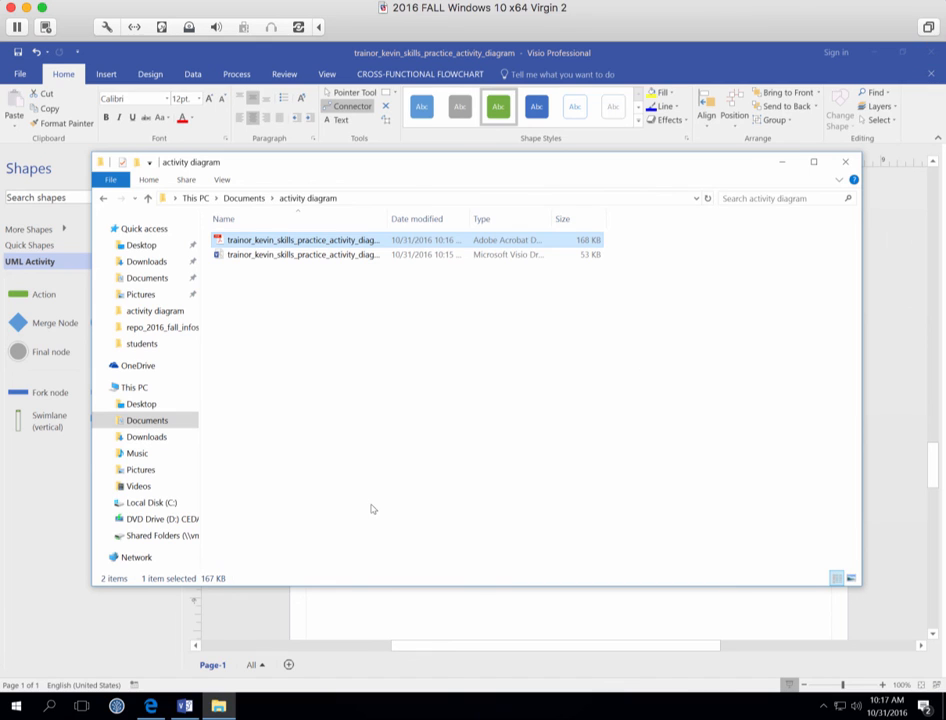
Step: Switch back to Visio and move the whole swimlane diagram up about 5 inches, aligning its title bar with the page's top margin
left_click(185, 706)
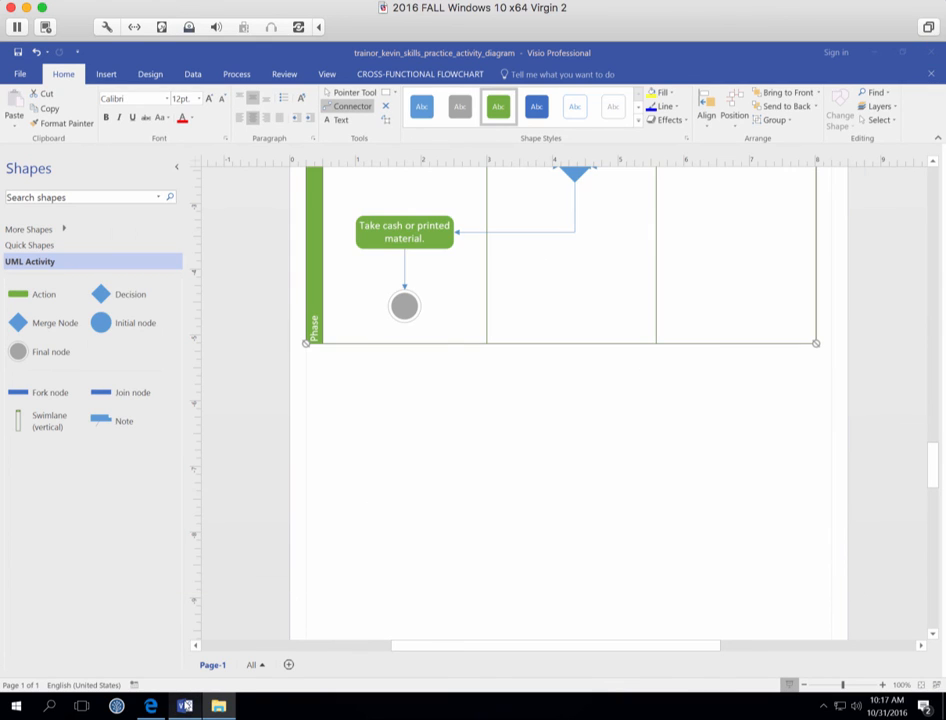
scroll(340, 495, "up", 8)
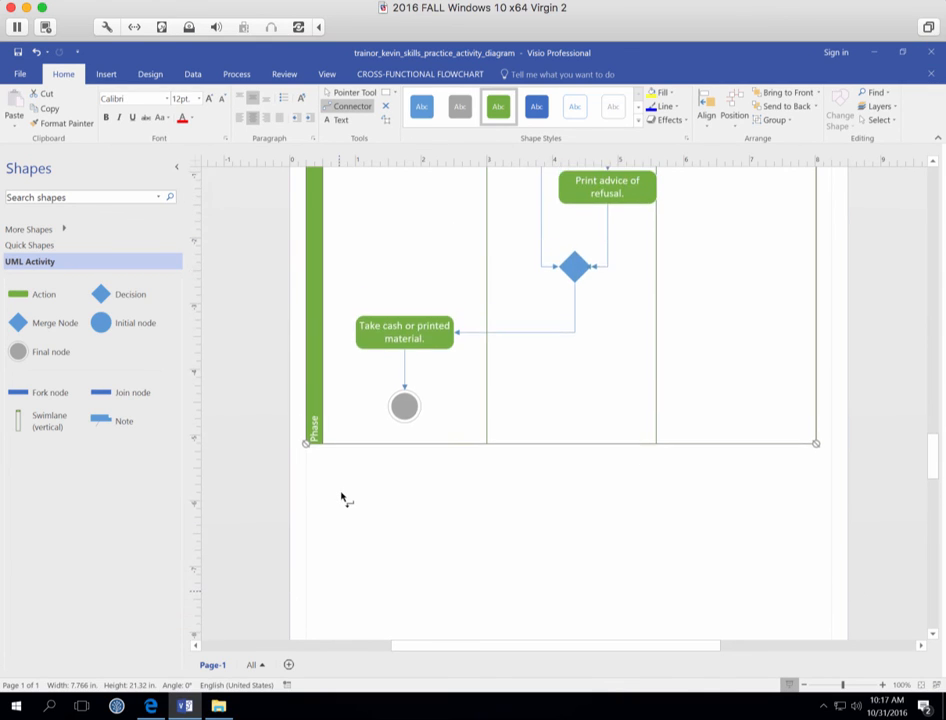
scroll(345, 495, "up", 10)
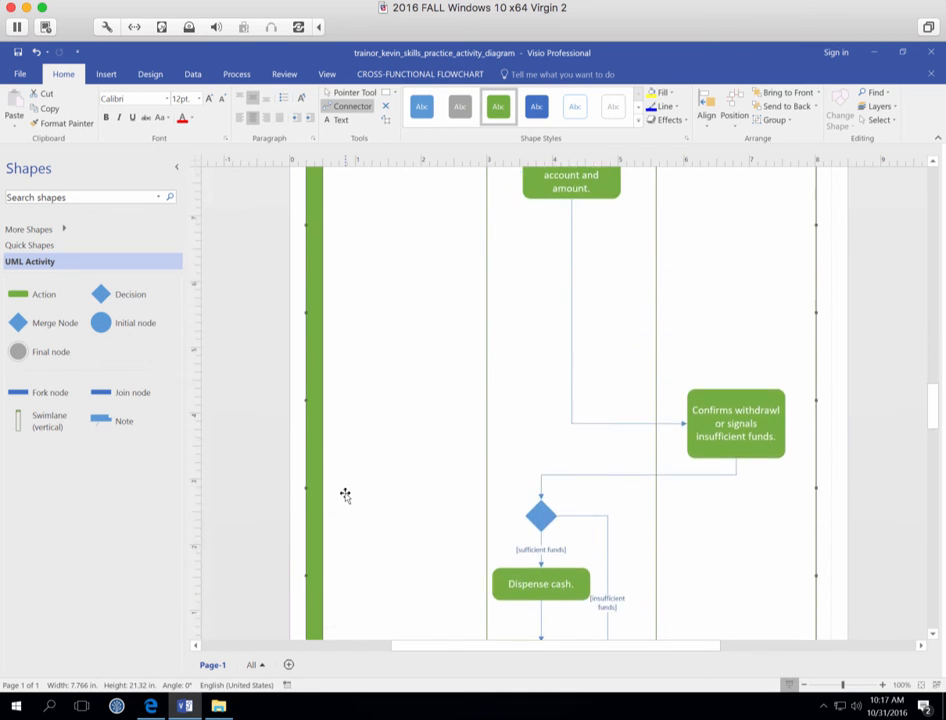
scroll(356, 483, "up", 10)
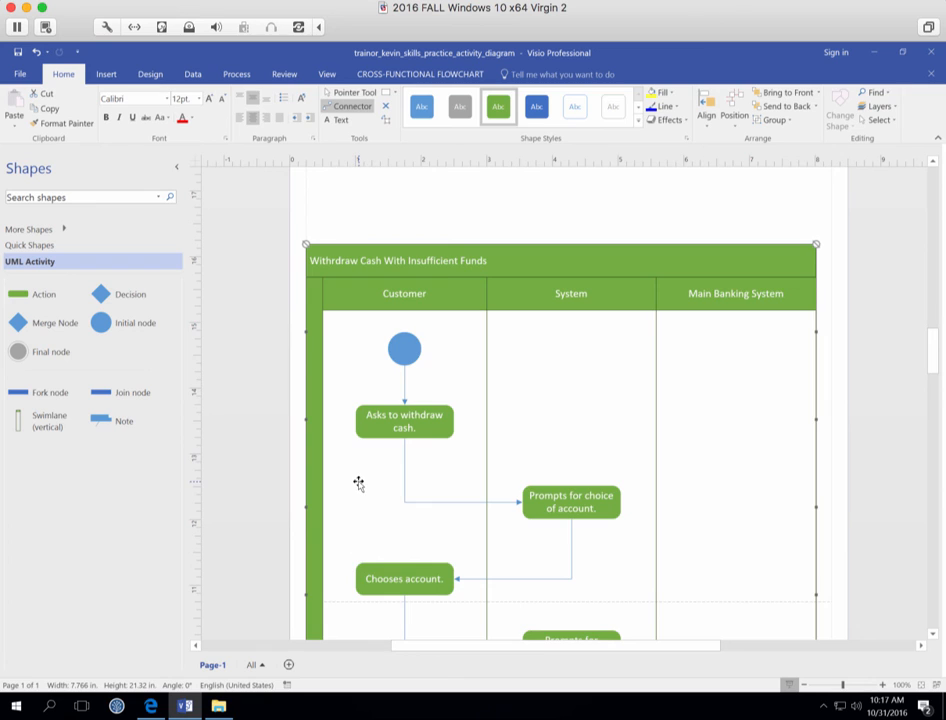
scroll(358, 484, "up", 6)
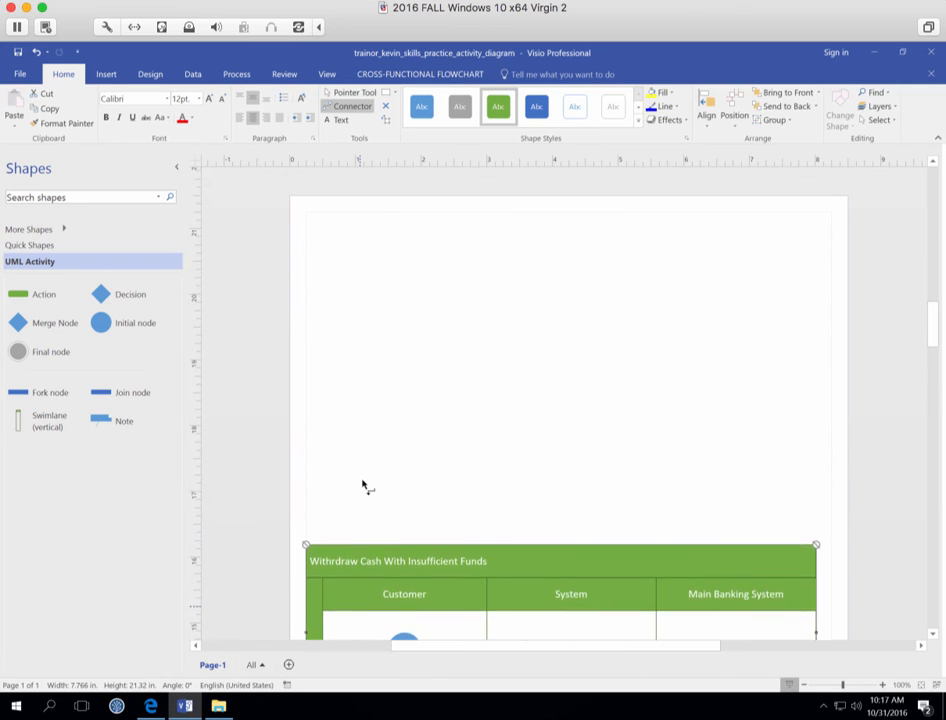
scroll(363, 486, "up", 2)
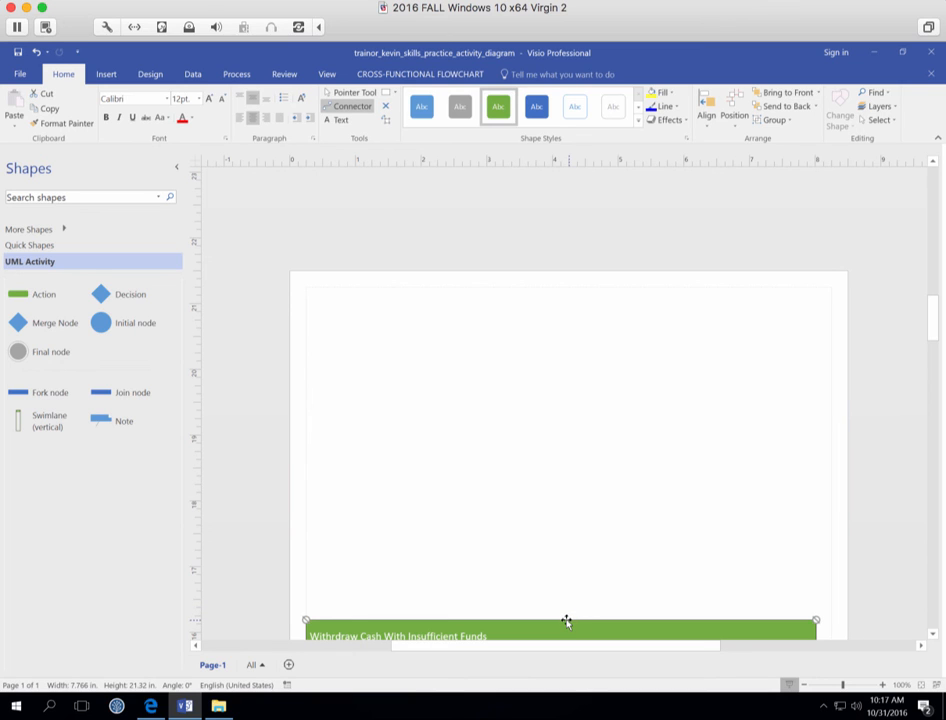
left_click_drag(566, 622, 566, 290)
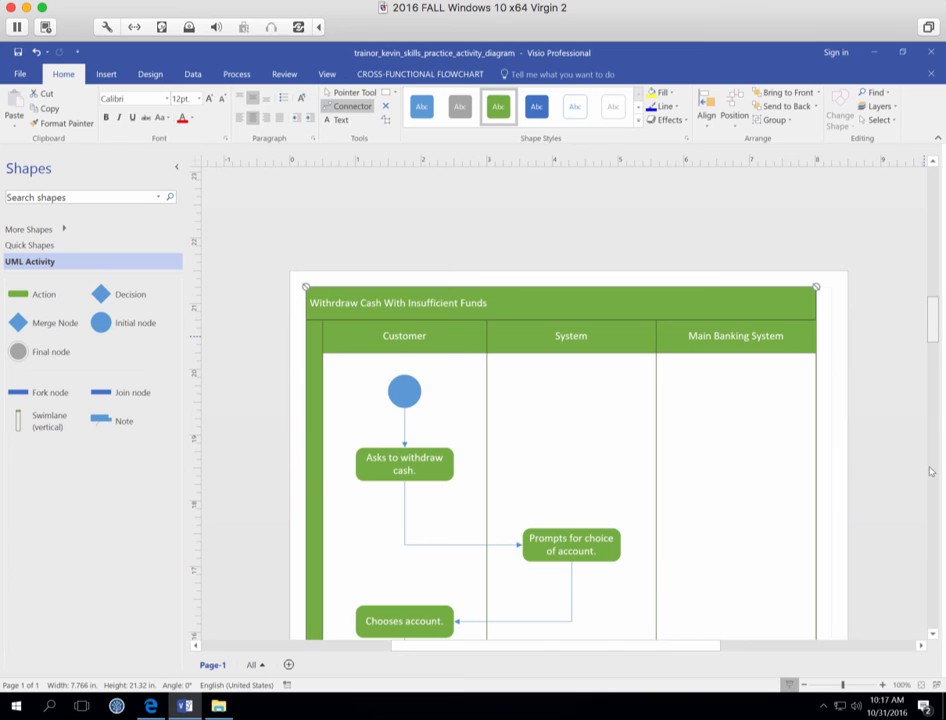
Step: Examine the lower half of the diagram to see how its end fits the page break and bottom margin
scroll(930, 471, "down", 5)
scroll(930, 471, "down", 5)
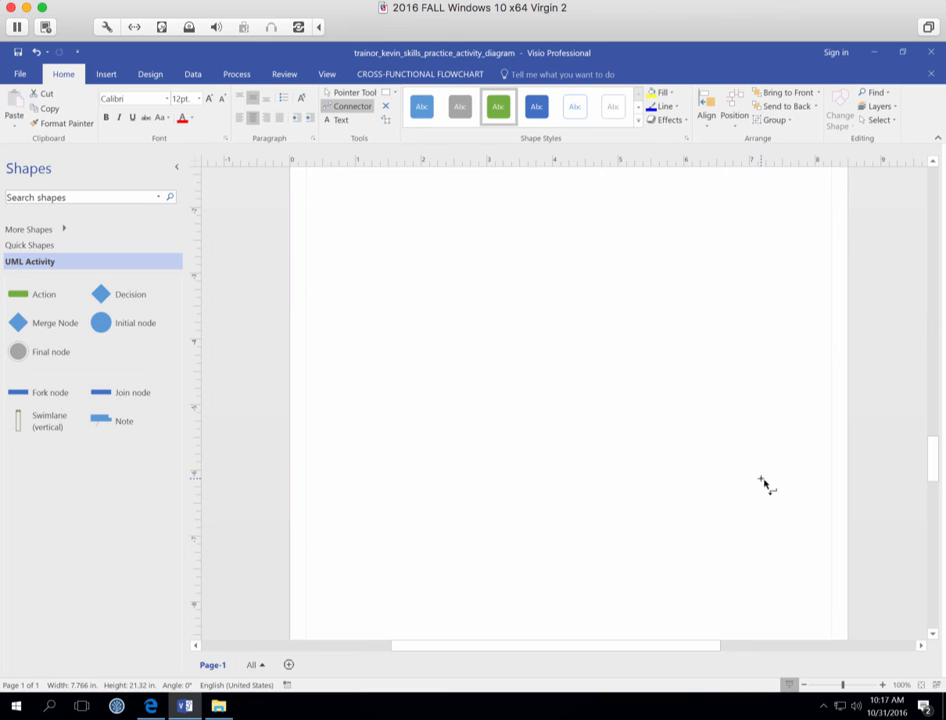
scroll(741, 433, "up", 3)
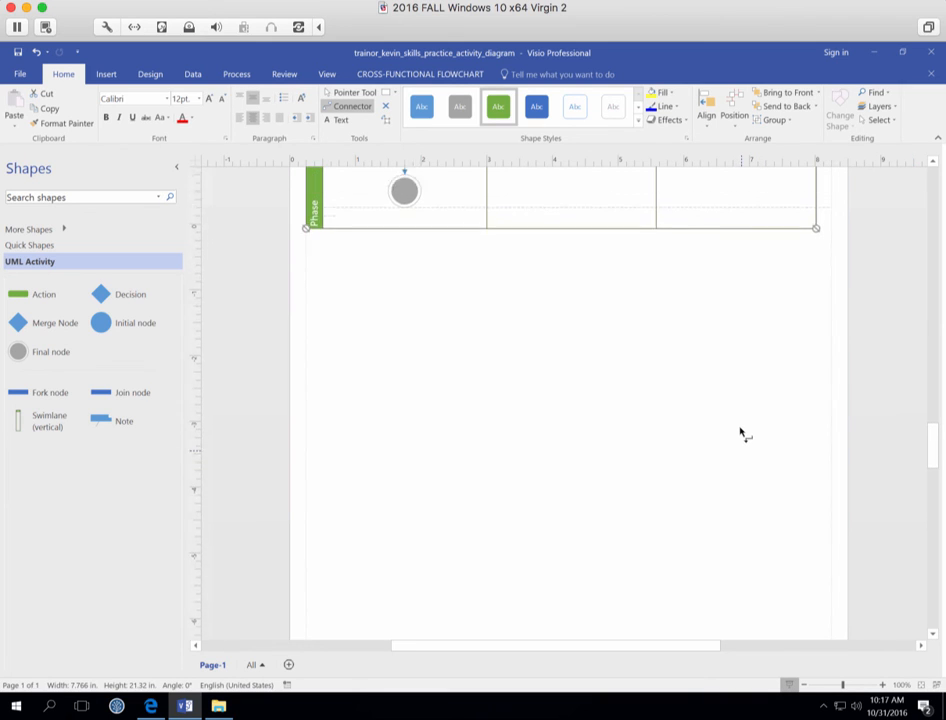
scroll(741, 433, "up", 5)
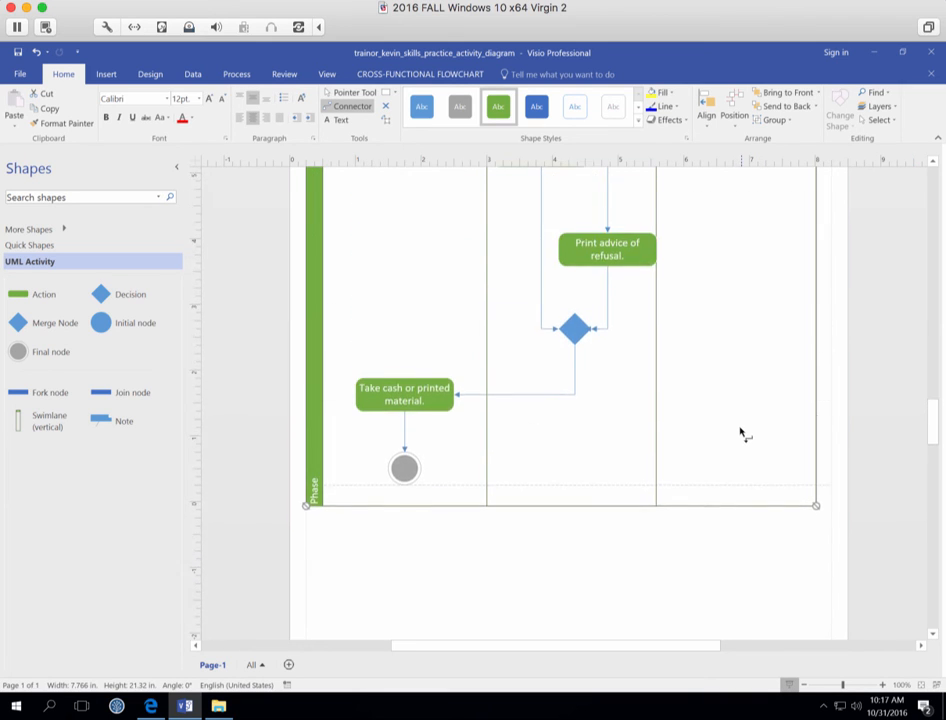
scroll(741, 433, "up", 6)
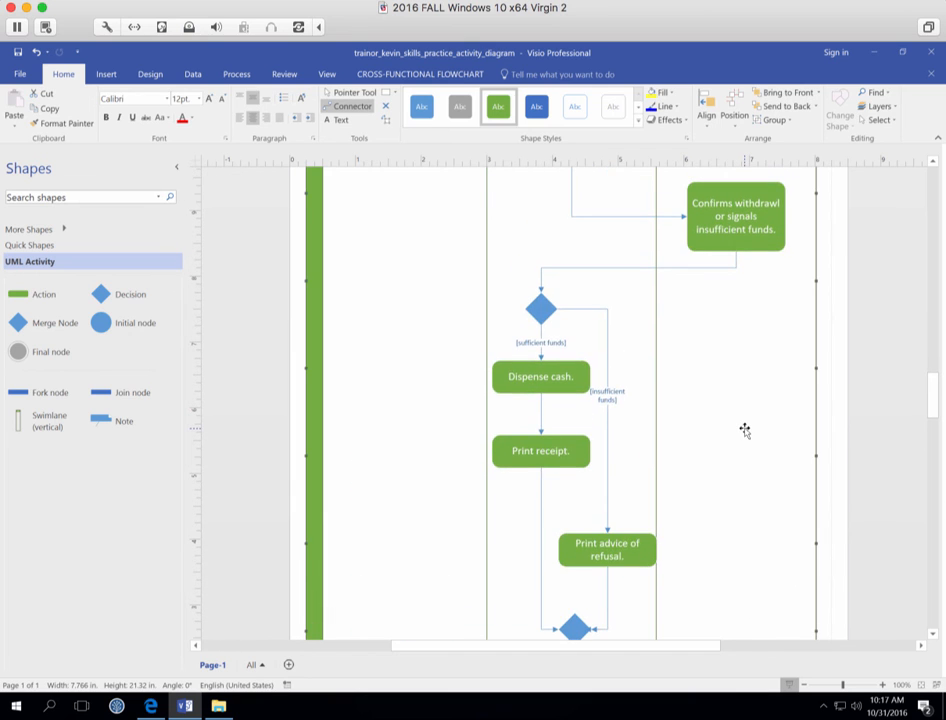
scroll(745, 430, "up", 4)
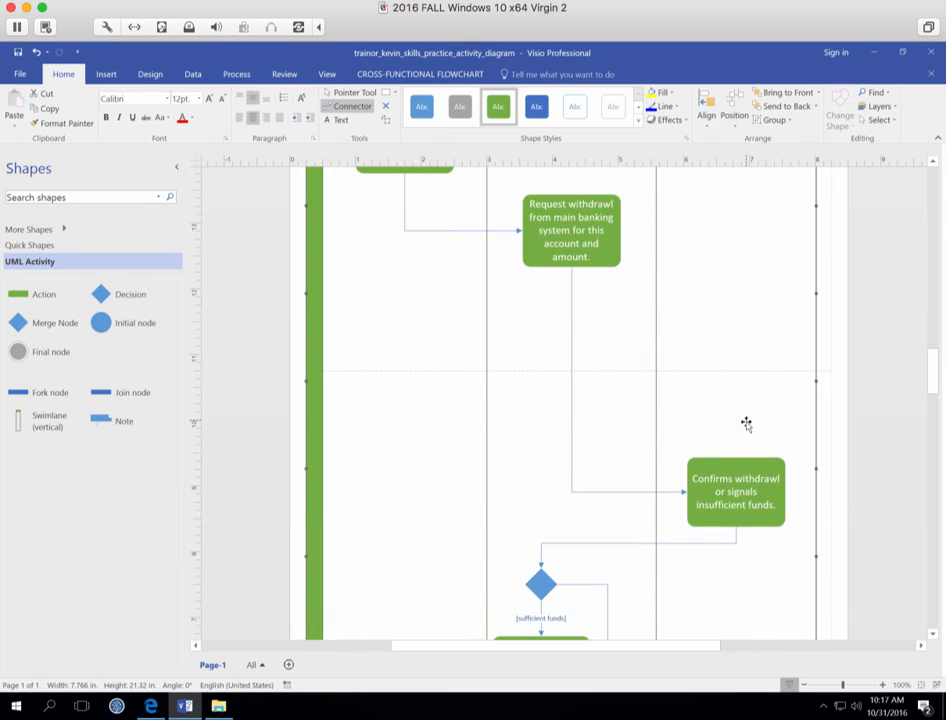
scroll(747, 427, "down", 1)
scroll(745, 425, "down", 8)
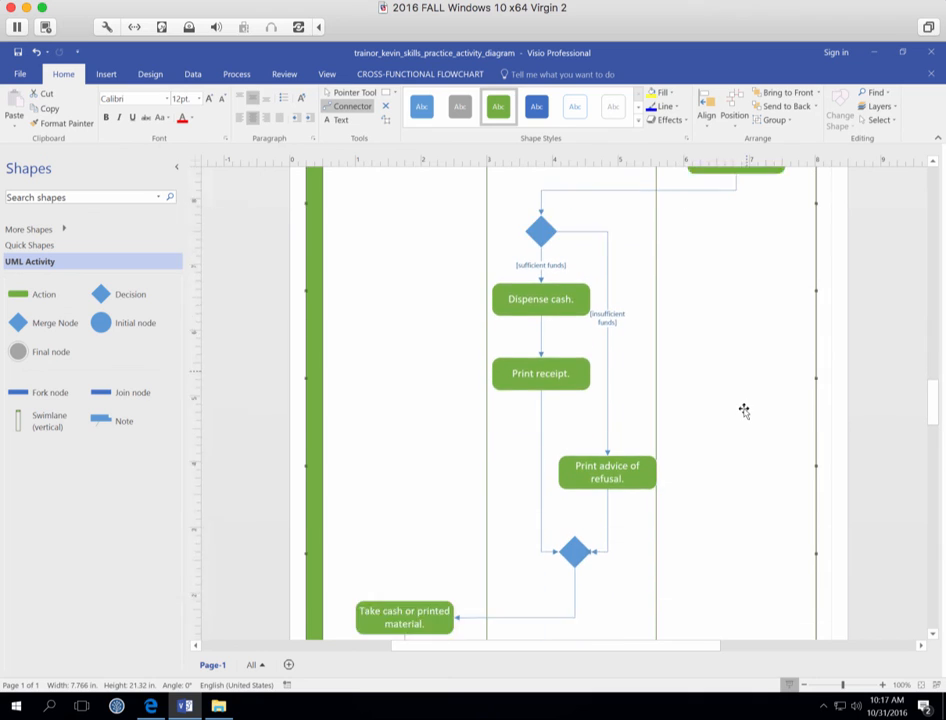
scroll(744, 410, "down", 3)
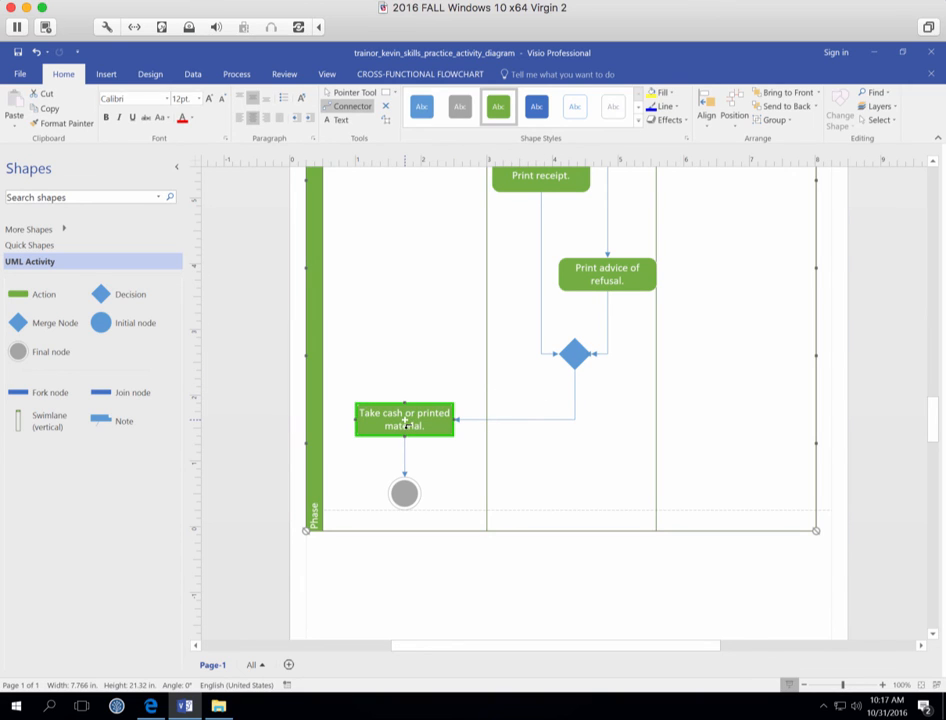
Step: Move the "Take cash or printed material." action and the final node up about 0.4 inch in the Customer lane
mouse_move(405, 419)
left_mouse_down()
mouse_move(400, 385)
mouse_move(403, 413)
left_mouse_up()
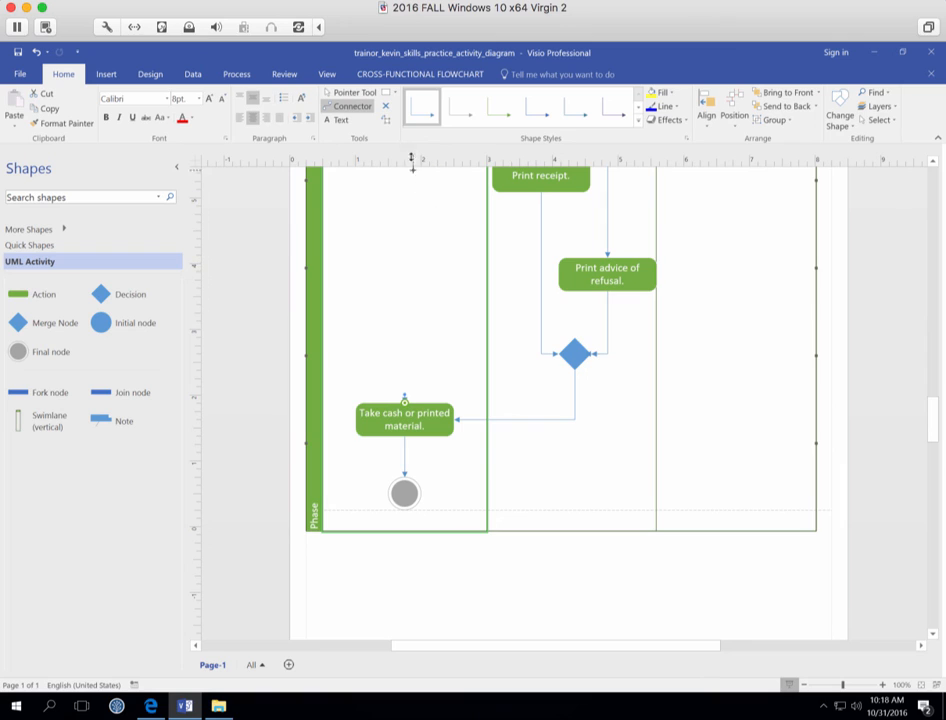
left_click(372, 93)
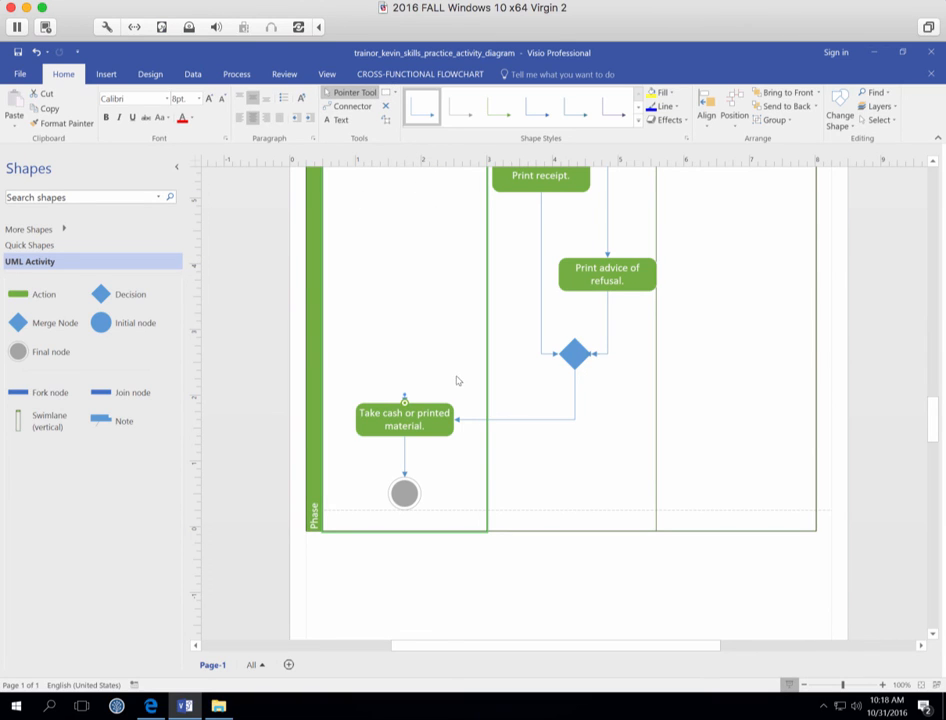
left_click_drag(422, 429, 422, 401)
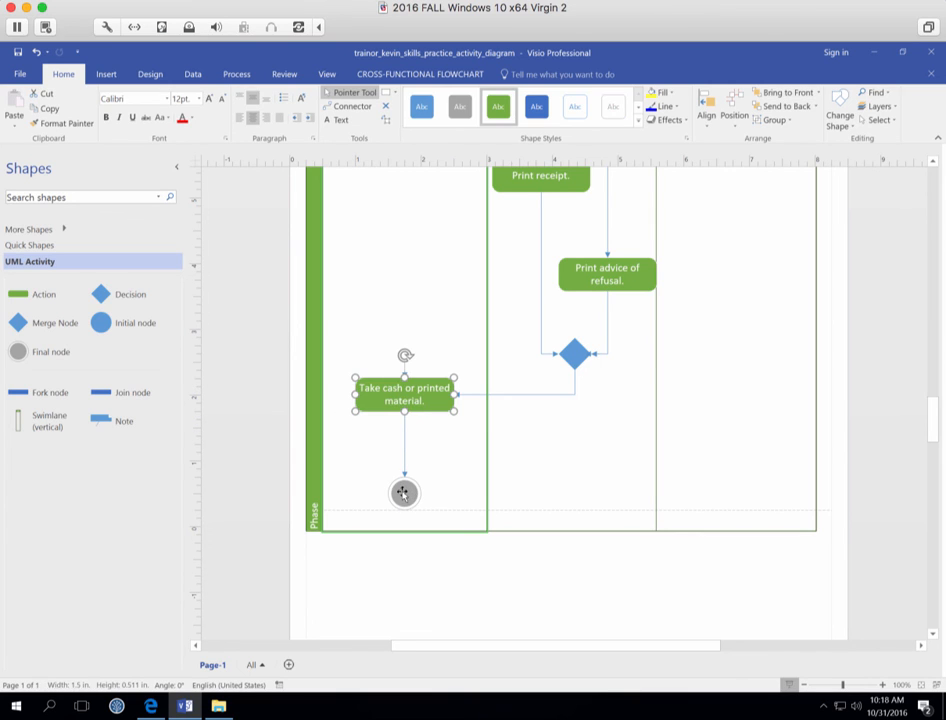
left_click_drag(403, 492, 401, 464)
mouse_move(440, 468)
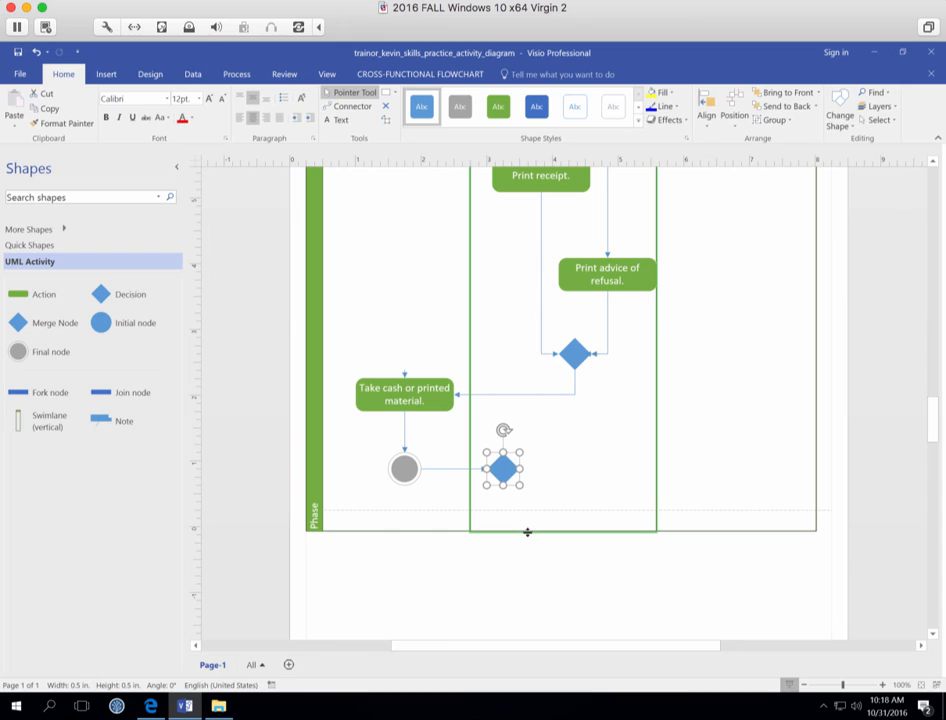
Step: Shorten the swimlanes by raising their bottom edge about 0.3 inch to the page's bottom margin
left_click_drag(527, 533, 526, 510)
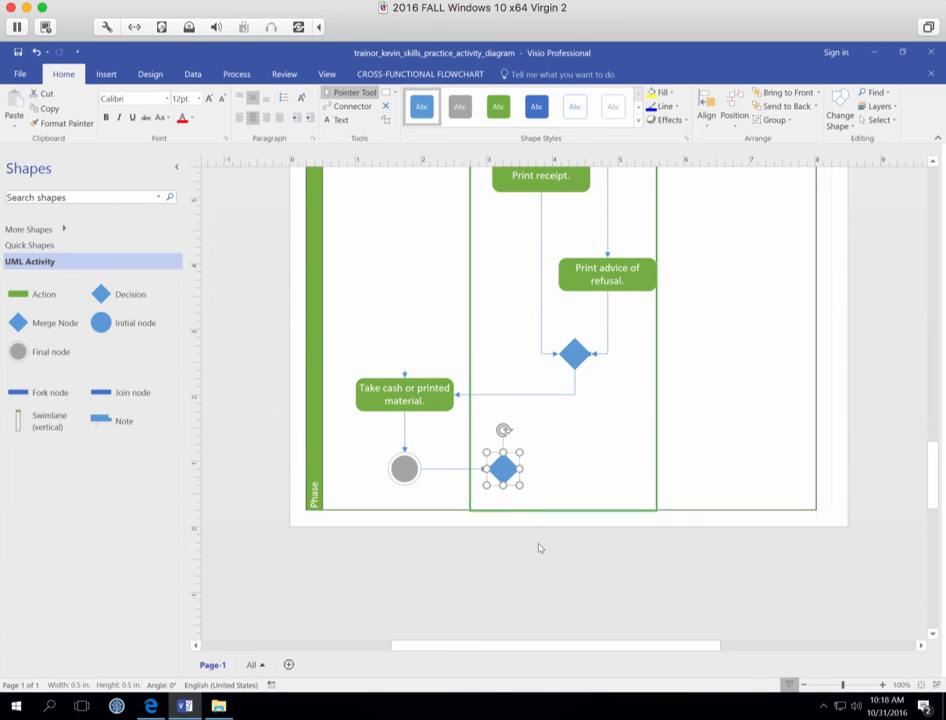
left_click(538, 548)
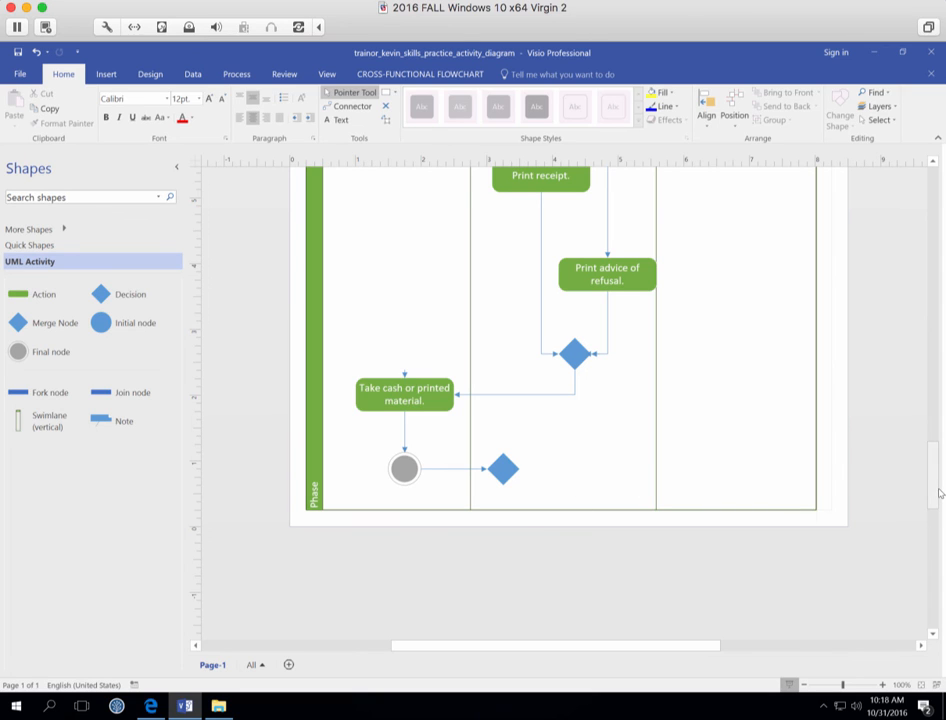
mouse_move(938, 491)
left_mouse_down()
mouse_move(925, 435)
mouse_move(919, 226)
mouse_move(942, 352)
mouse_move(942, 485)
left_mouse_up()
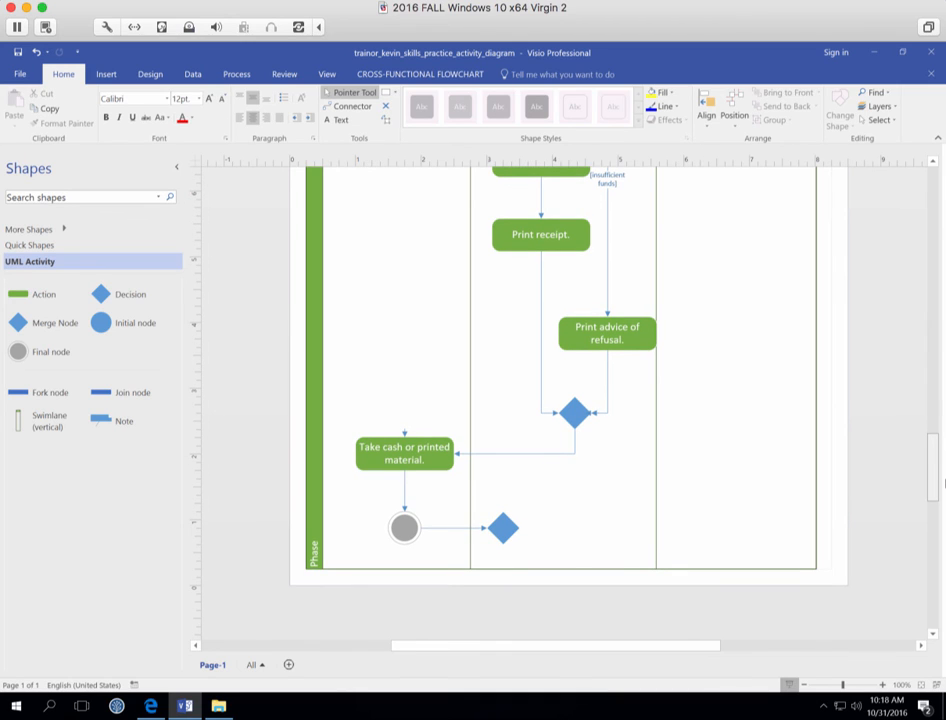
left_click_drag(942, 484, 942, 494)
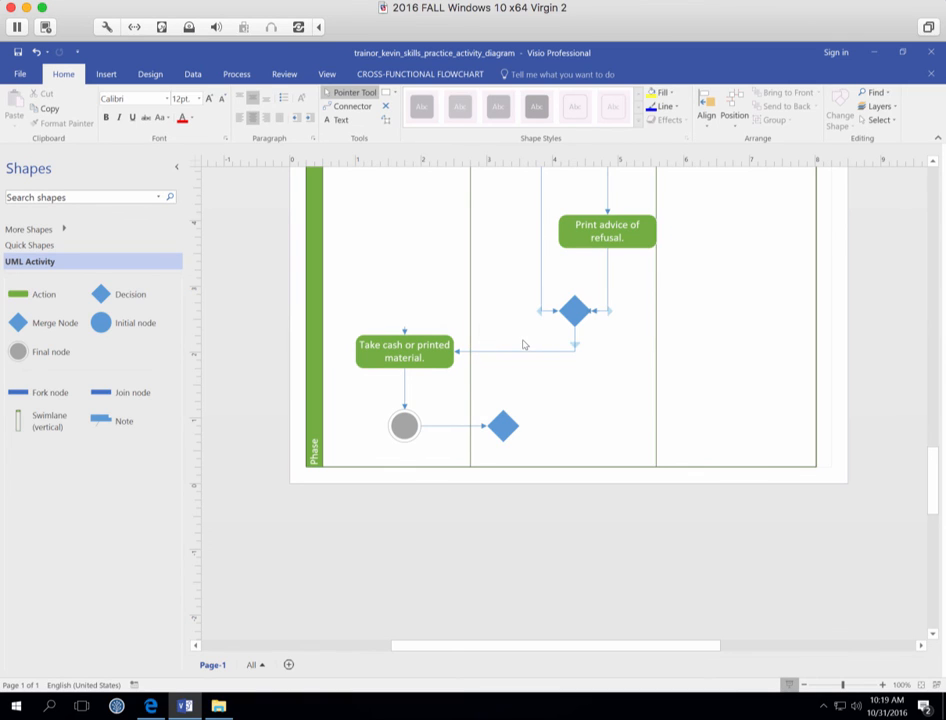
Step: Delete the stray diamond beside the final node with its connector, and the stray connector above "Take cash or printed material."
left_click(464, 430)
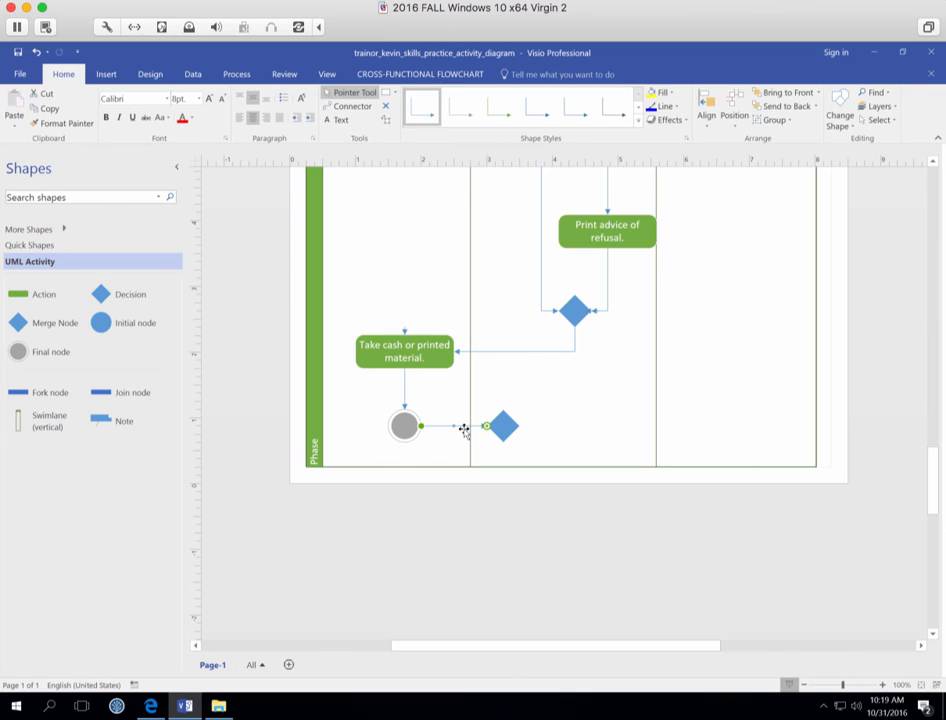
key("Delete")
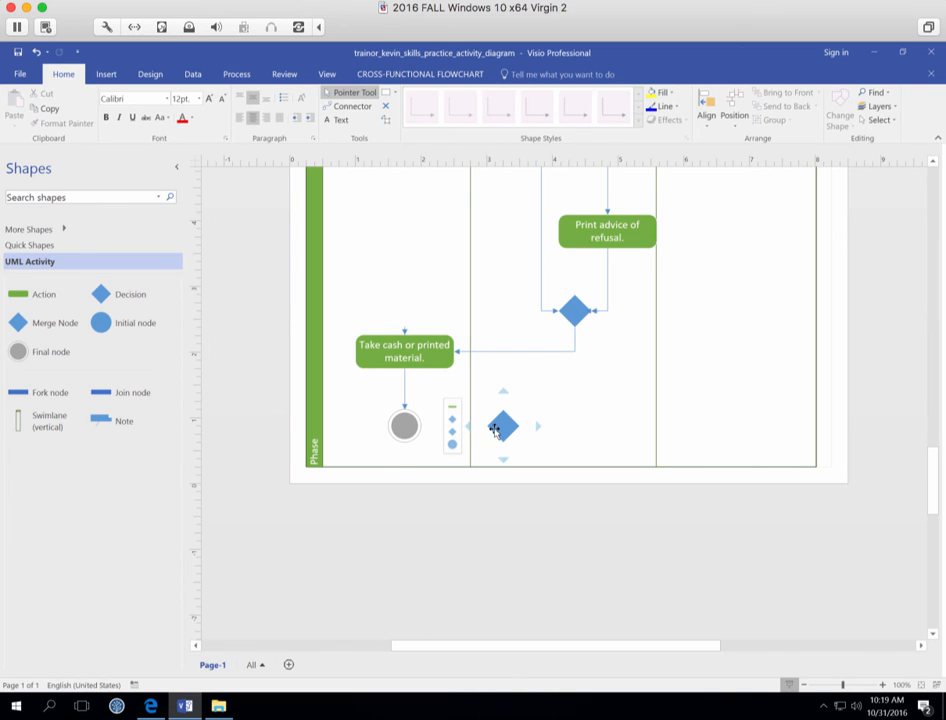
left_click(504, 428)
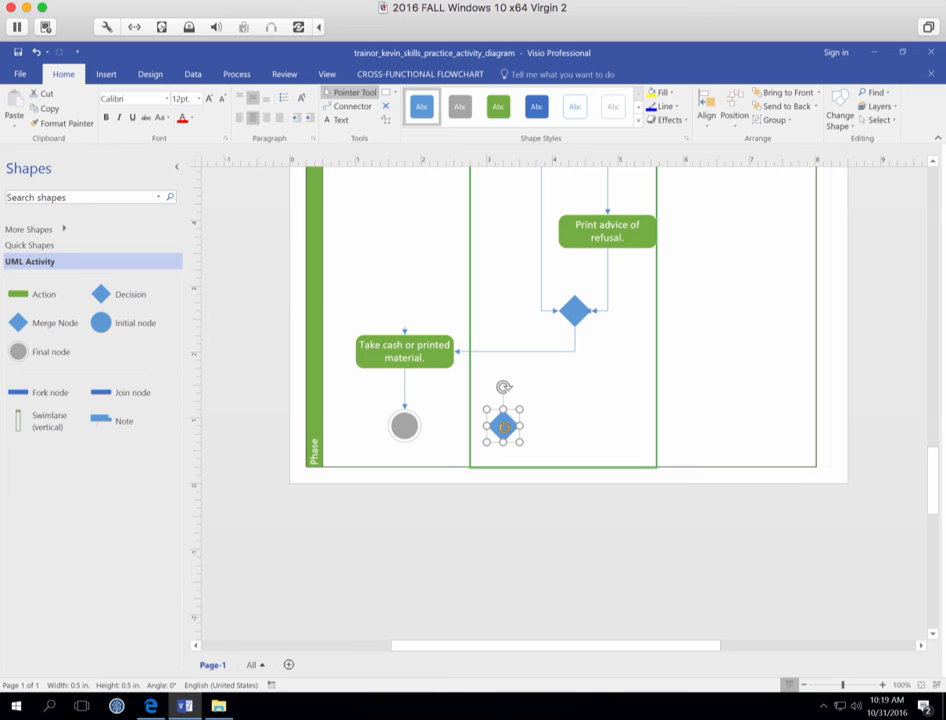
key("Delete")
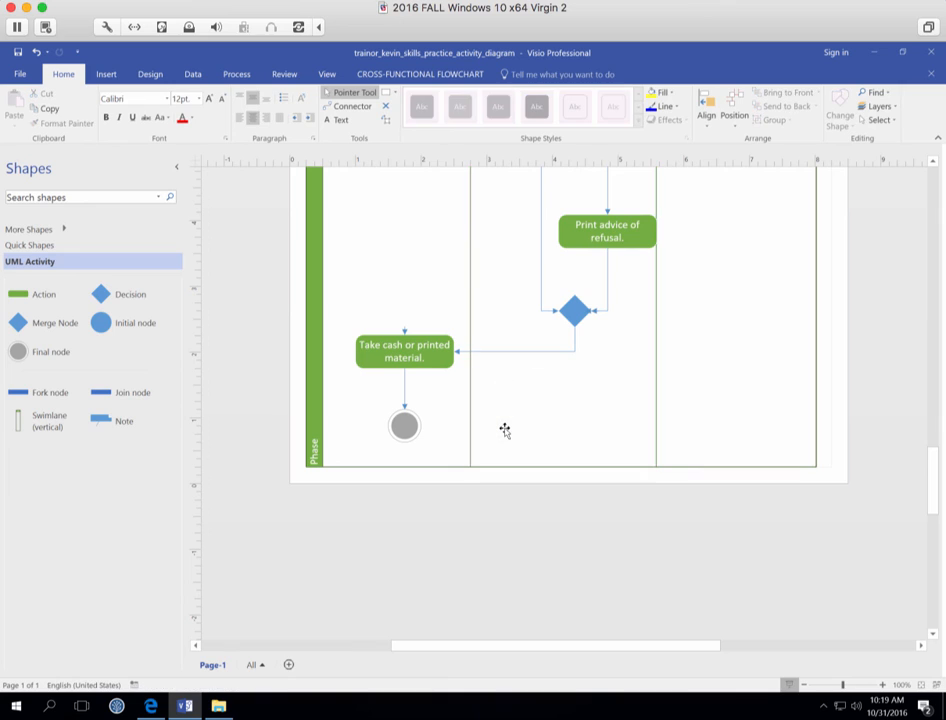
left_click(405, 332)
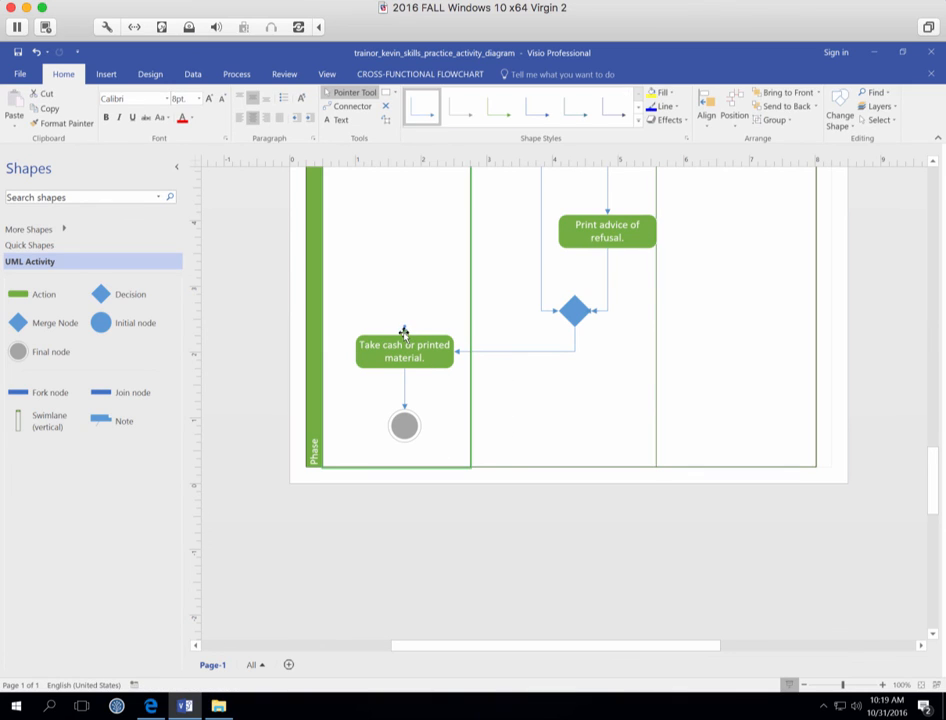
key("Delete")
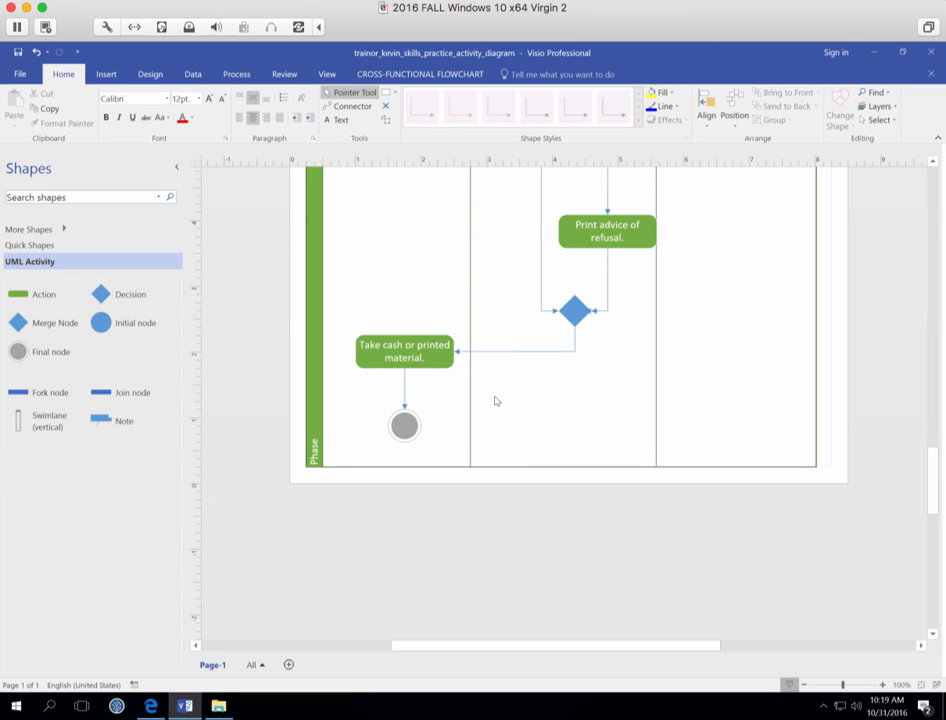
Step: Check the cleaned-up activity diagram through to its title and save the changes to the existing Visio drawing
scroll(494, 396, "up", 5)
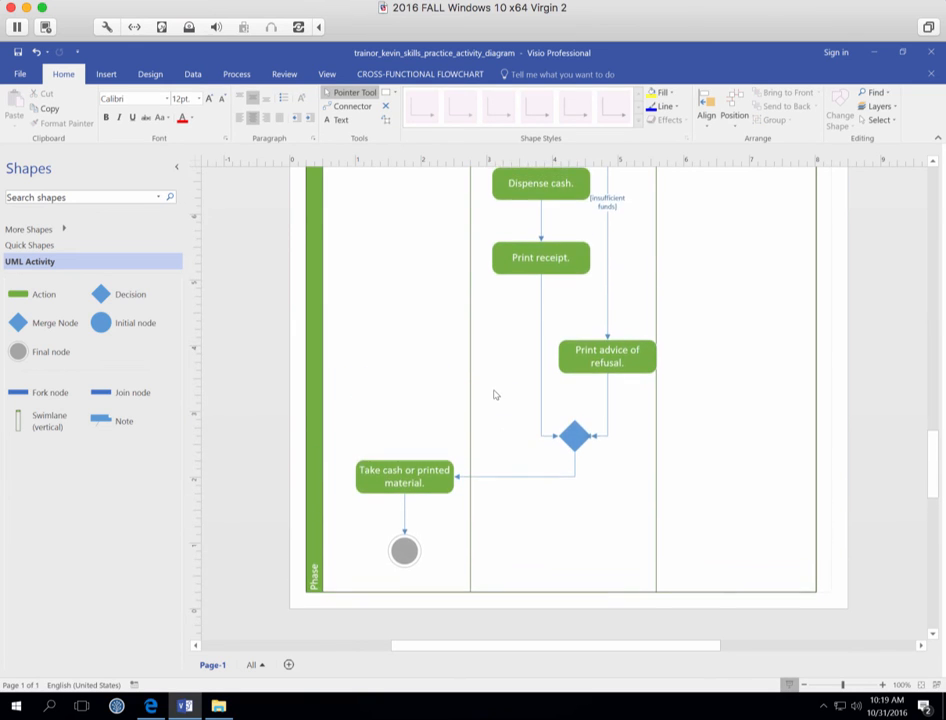
scroll(470, 348, "up", 2)
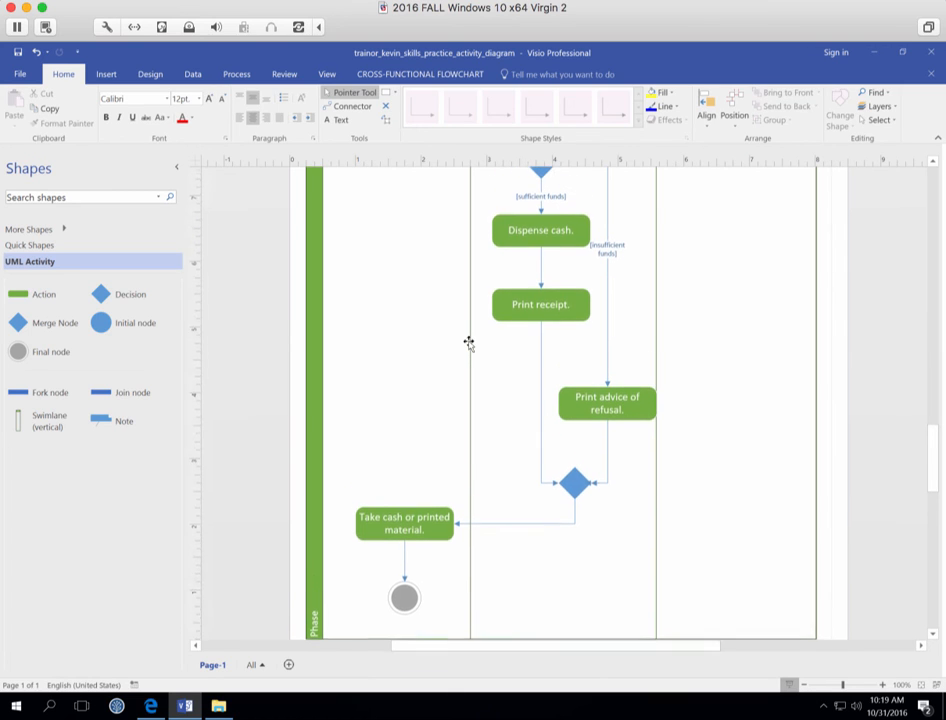
scroll(469, 342, "up", 8)
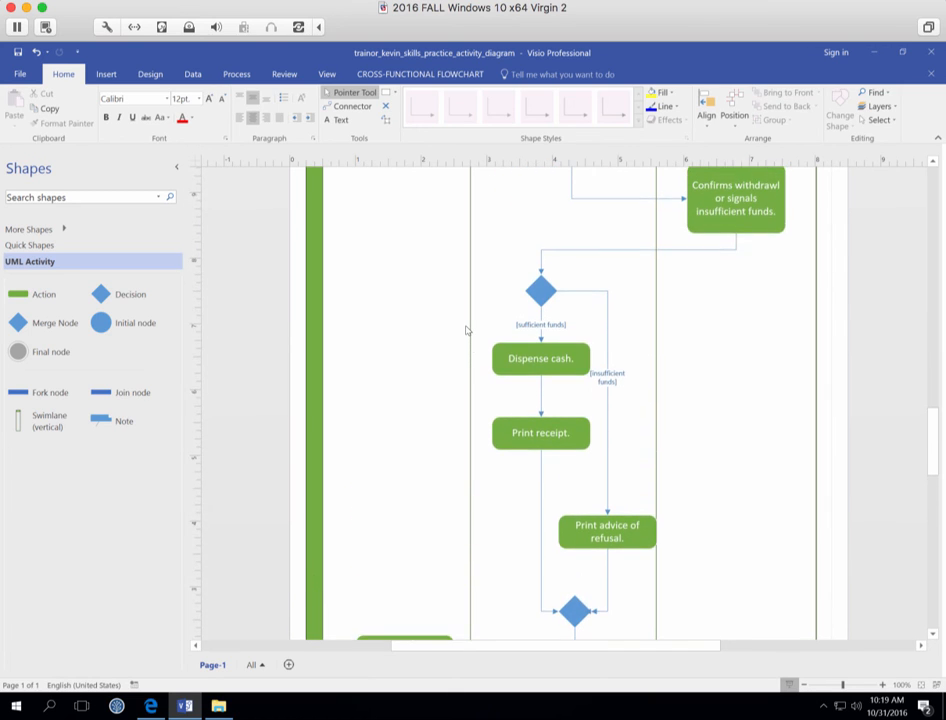
scroll(466, 330, "up", 4)
scroll(466, 330, "up", 10)
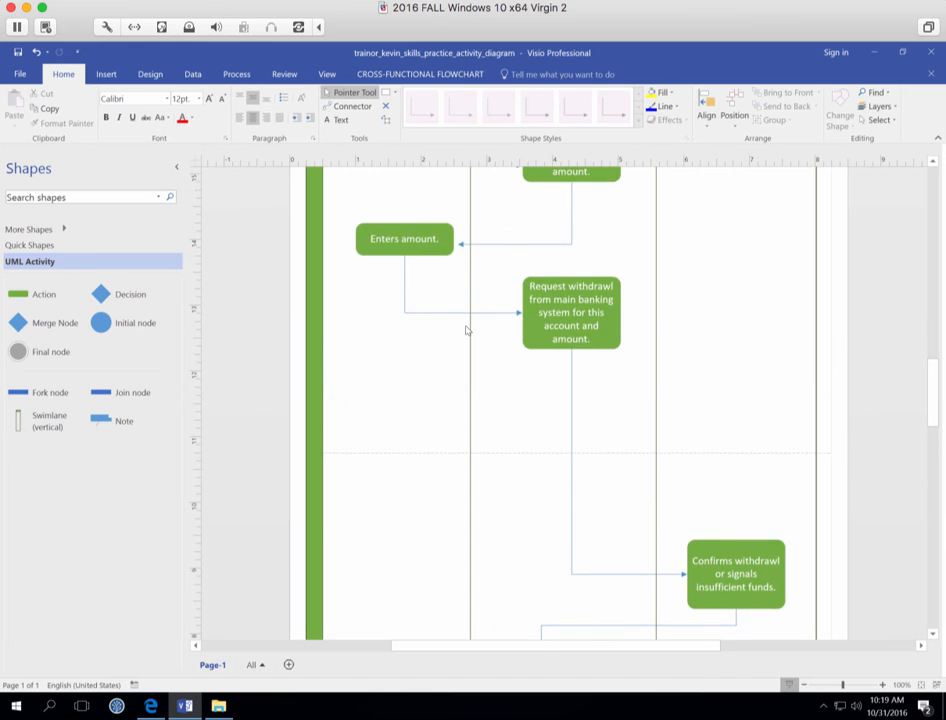
scroll(466, 325, "up", 4)
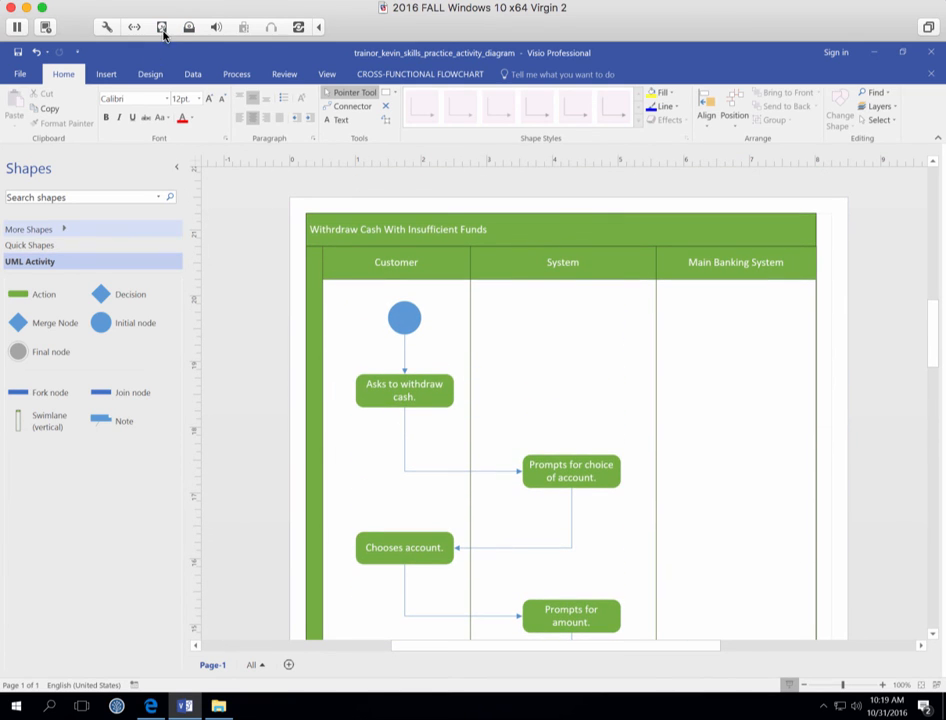
left_click(20, 75)
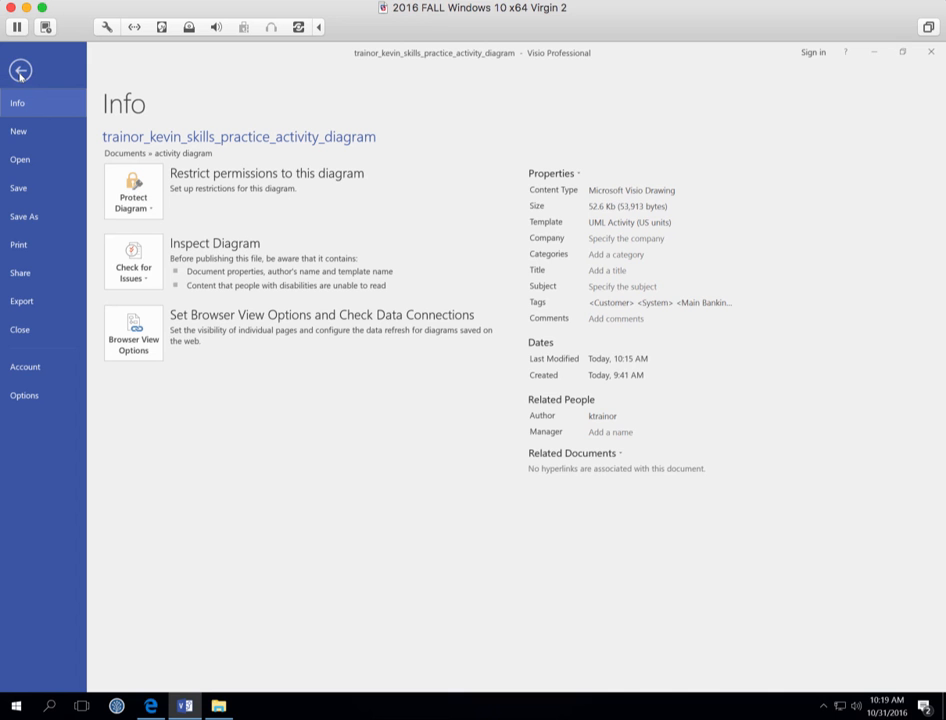
left_click(20, 192)
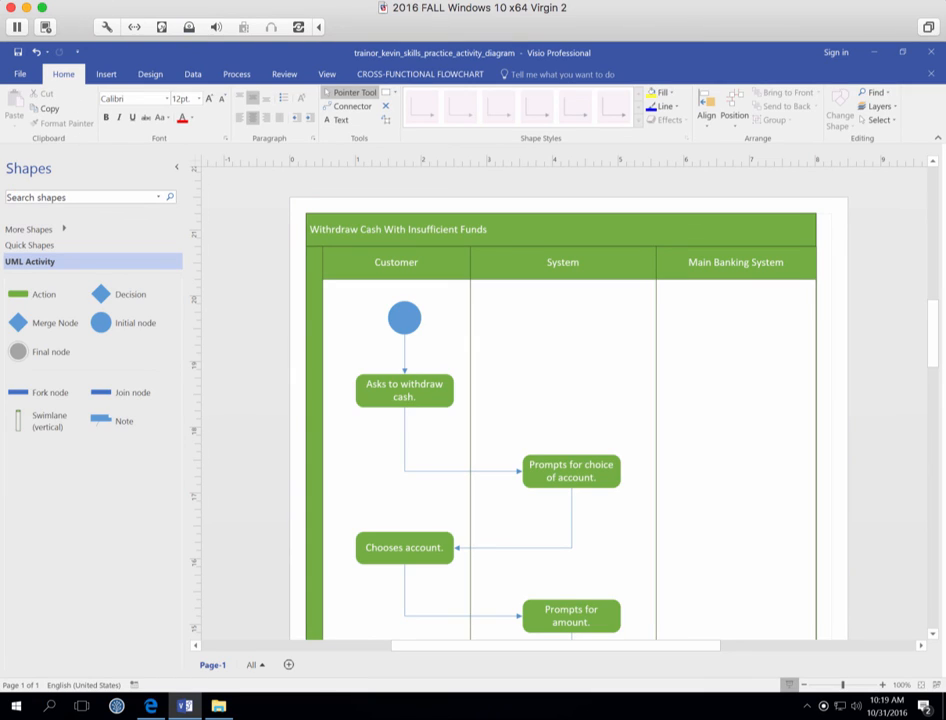
Step: Save a PDF copy in the activity diagram folder under the same file name, replacing the existing PDF, and check the diagram's end in it
left_click(20, 74)
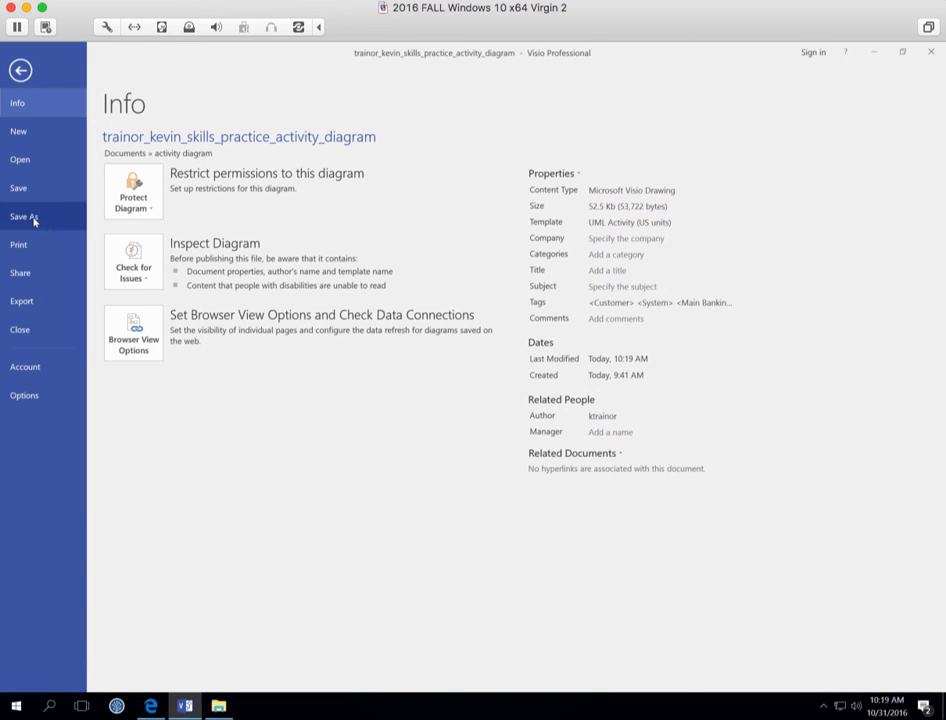
left_click(32, 216)
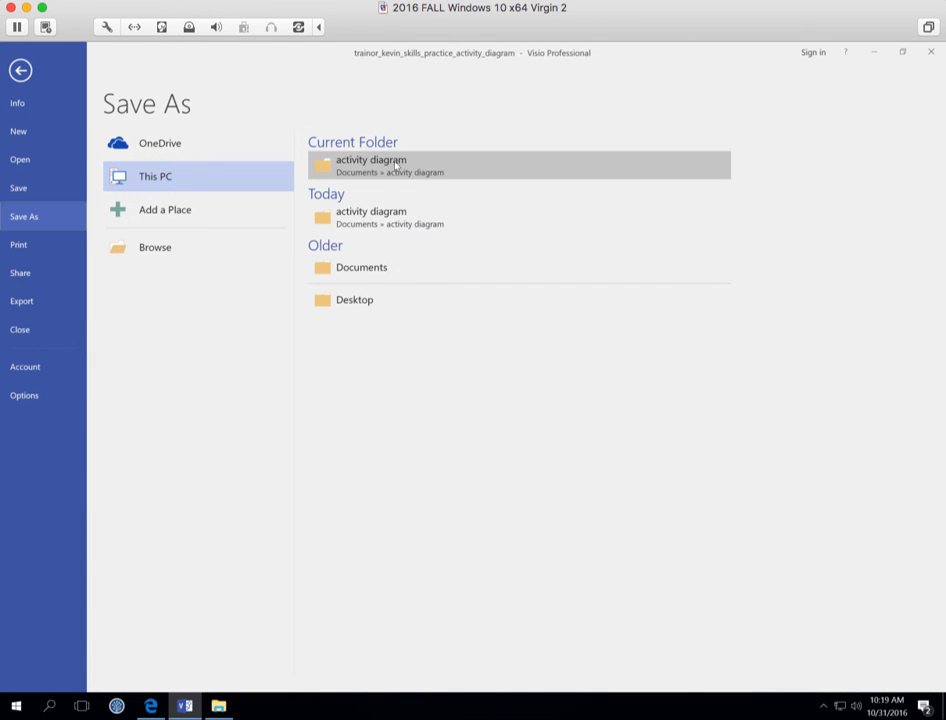
left_click(396, 166)
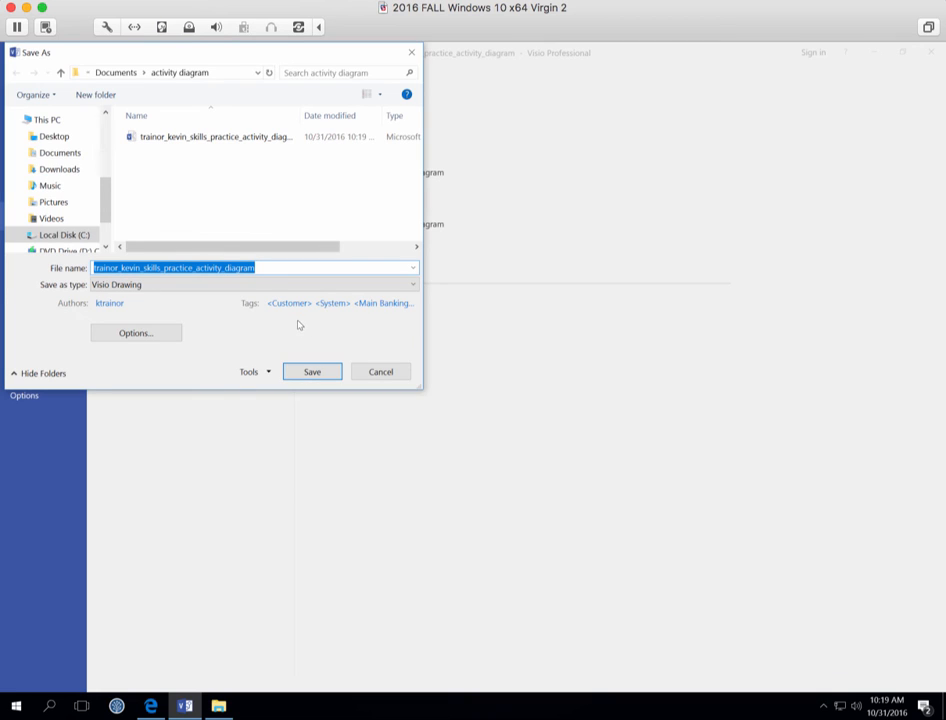
left_click(412, 287)
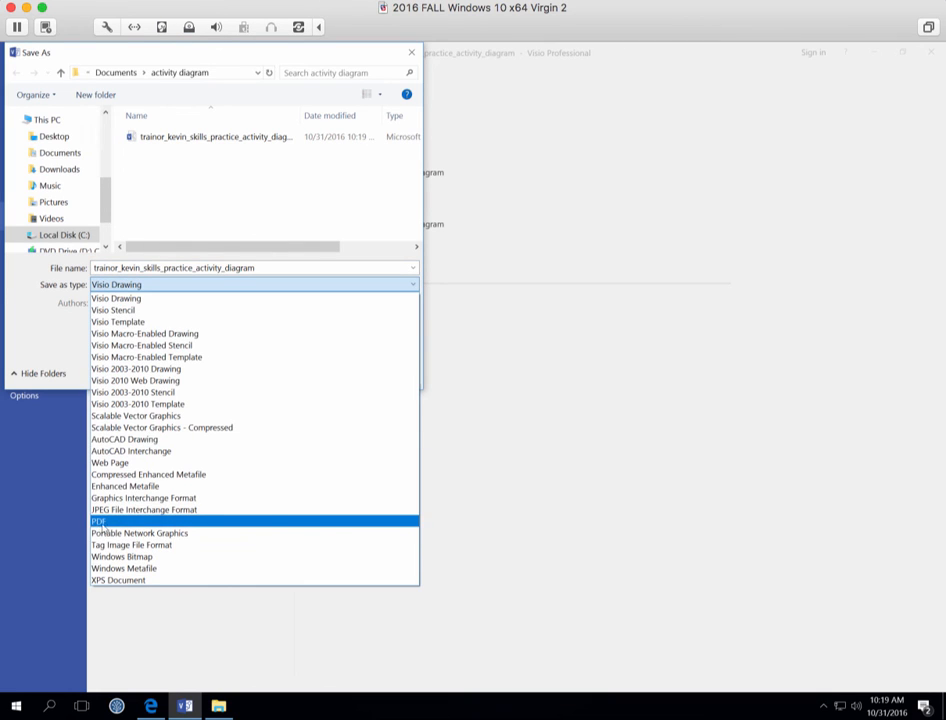
left_click(101, 522)
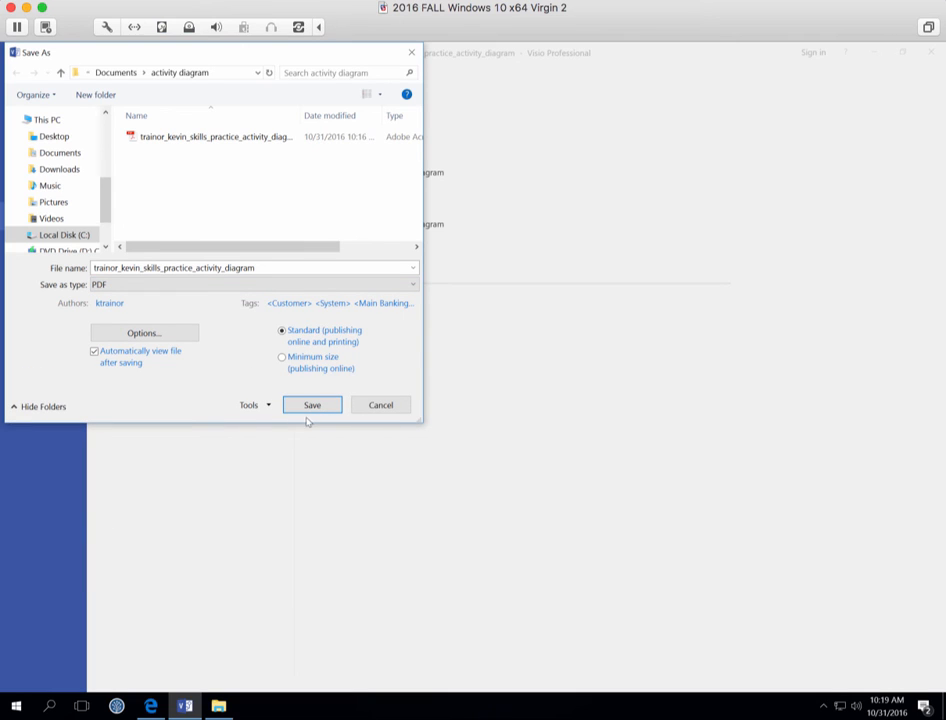
left_click(312, 405)
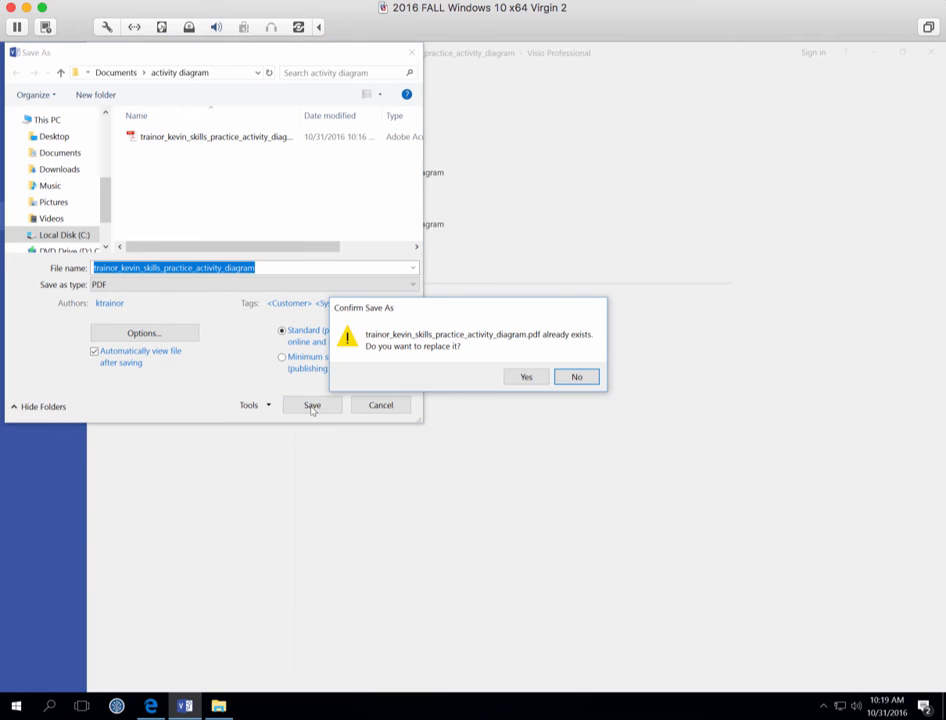
left_click(530, 379)
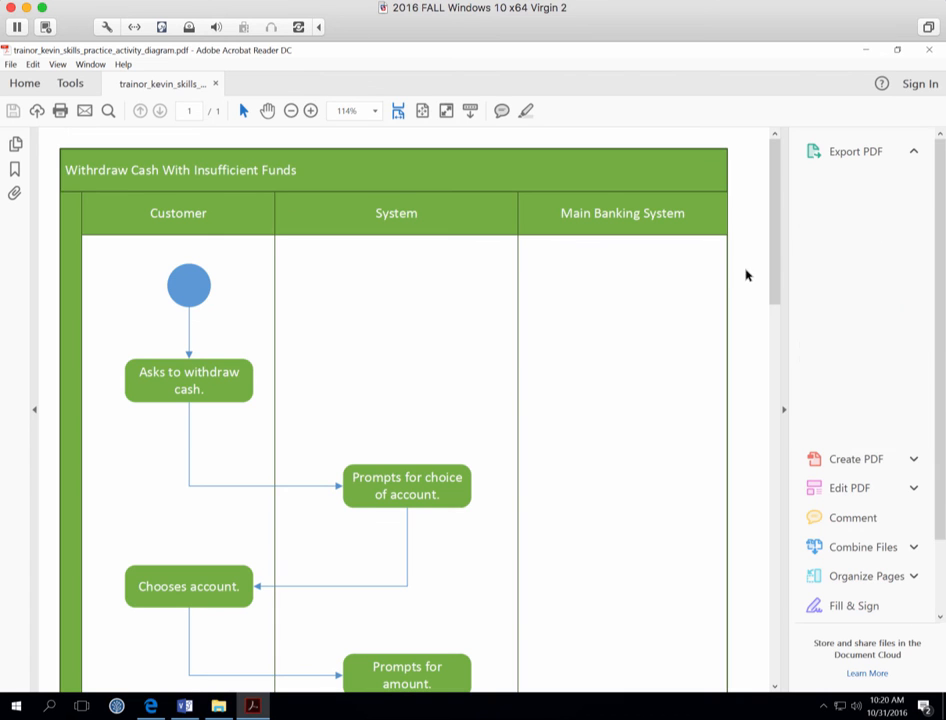
left_click_drag(774, 256, 783, 662)
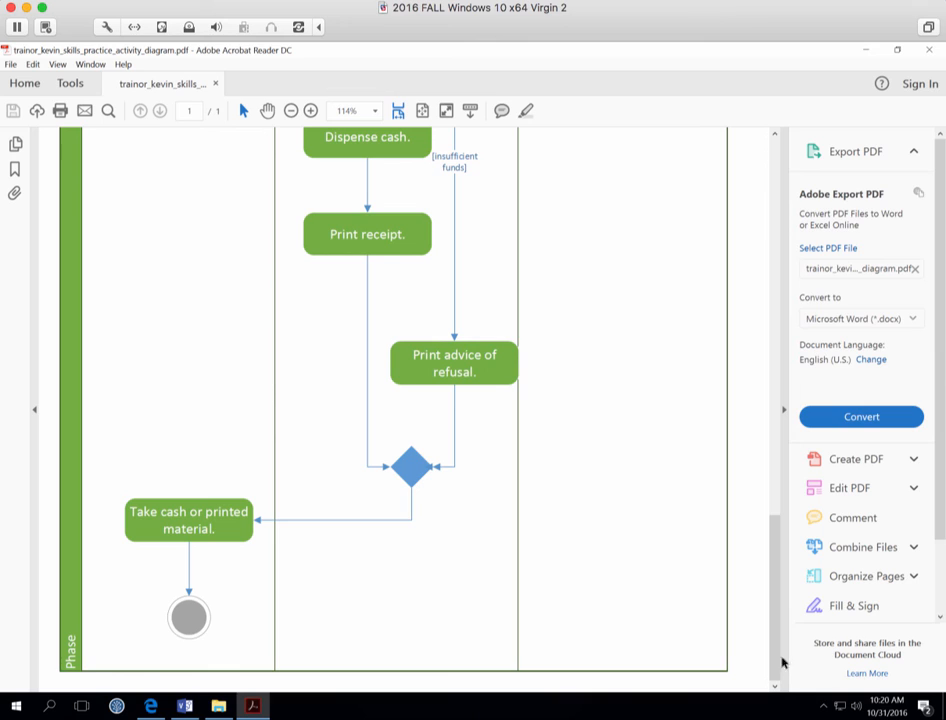
left_click(902, 0)
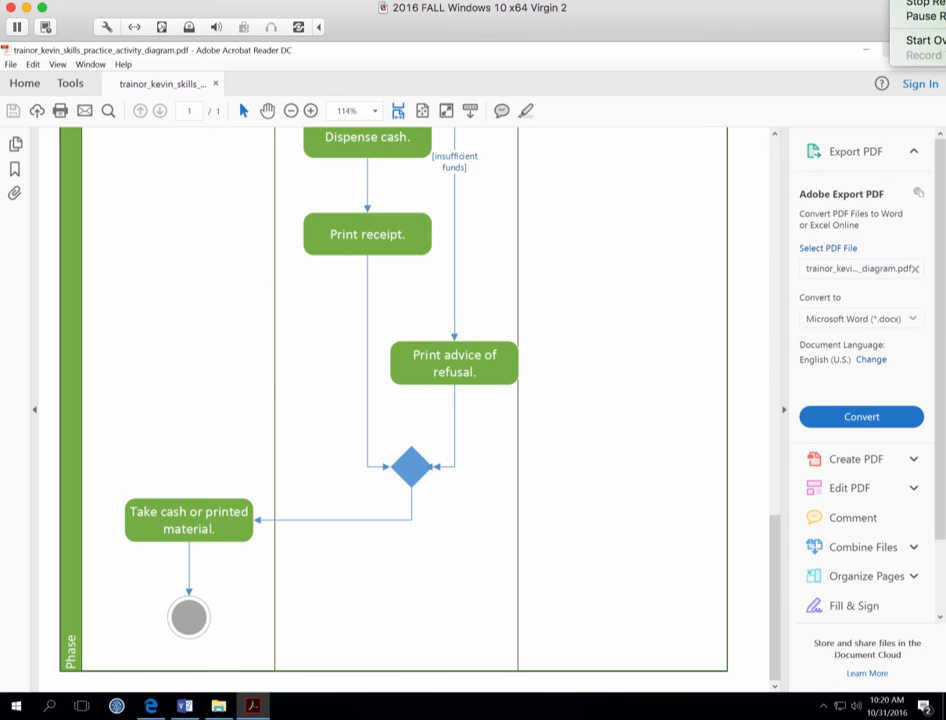